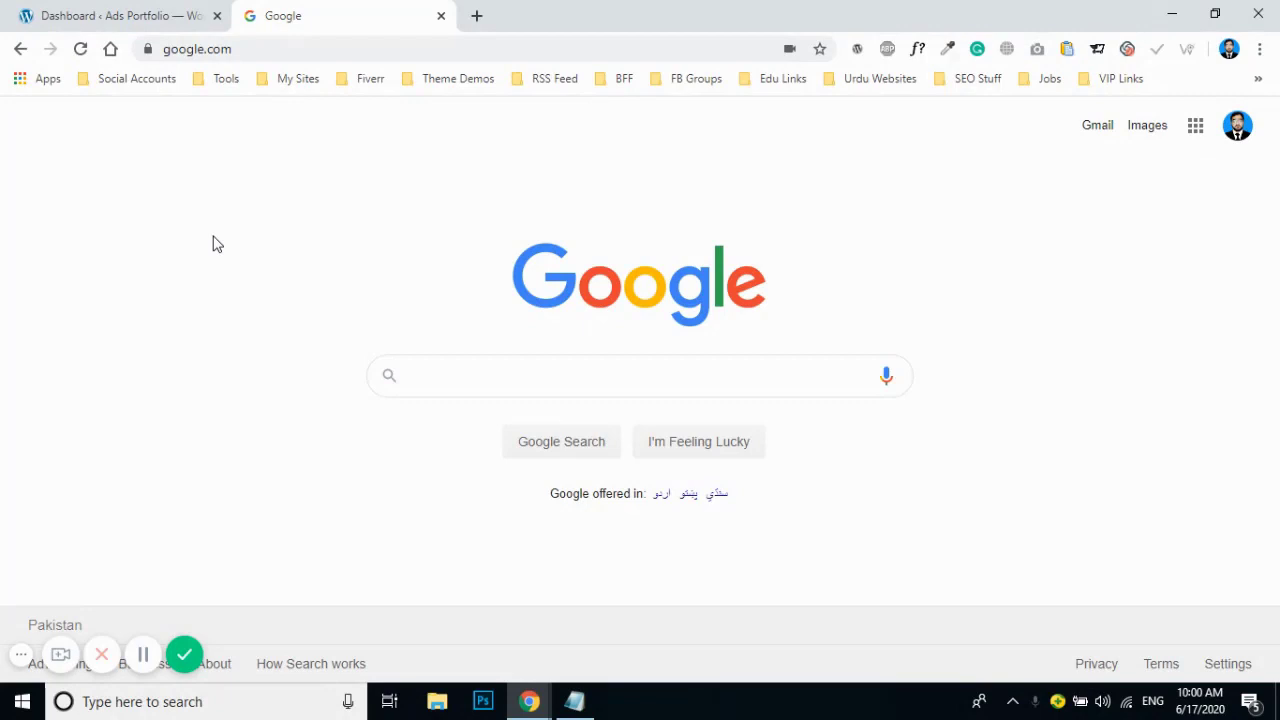
Switch to the Notepad notes and read the three steps for managing the WP automation process
click(574, 701)
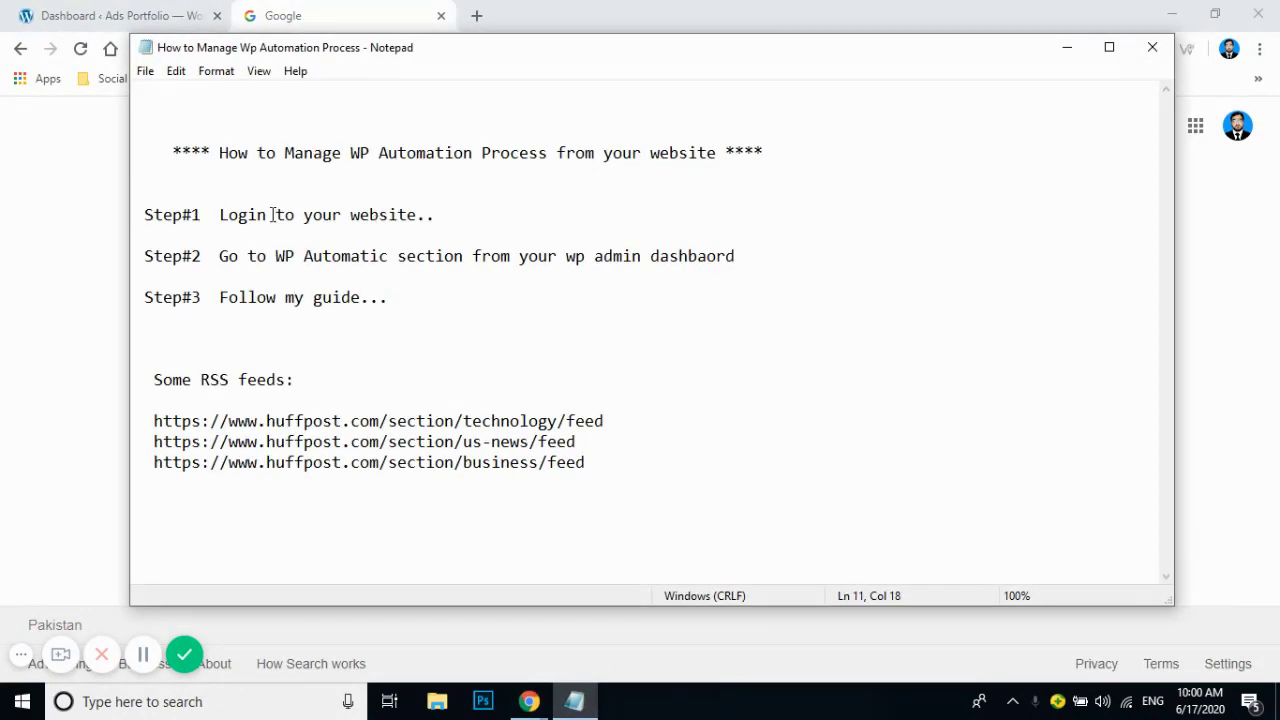
drag(151, 210, 395, 214)
click(379, 216)
drag(190, 257, 540, 260)
click(540, 260)
drag(179, 304, 397, 311)
click(346, 331)
click(1066, 49)
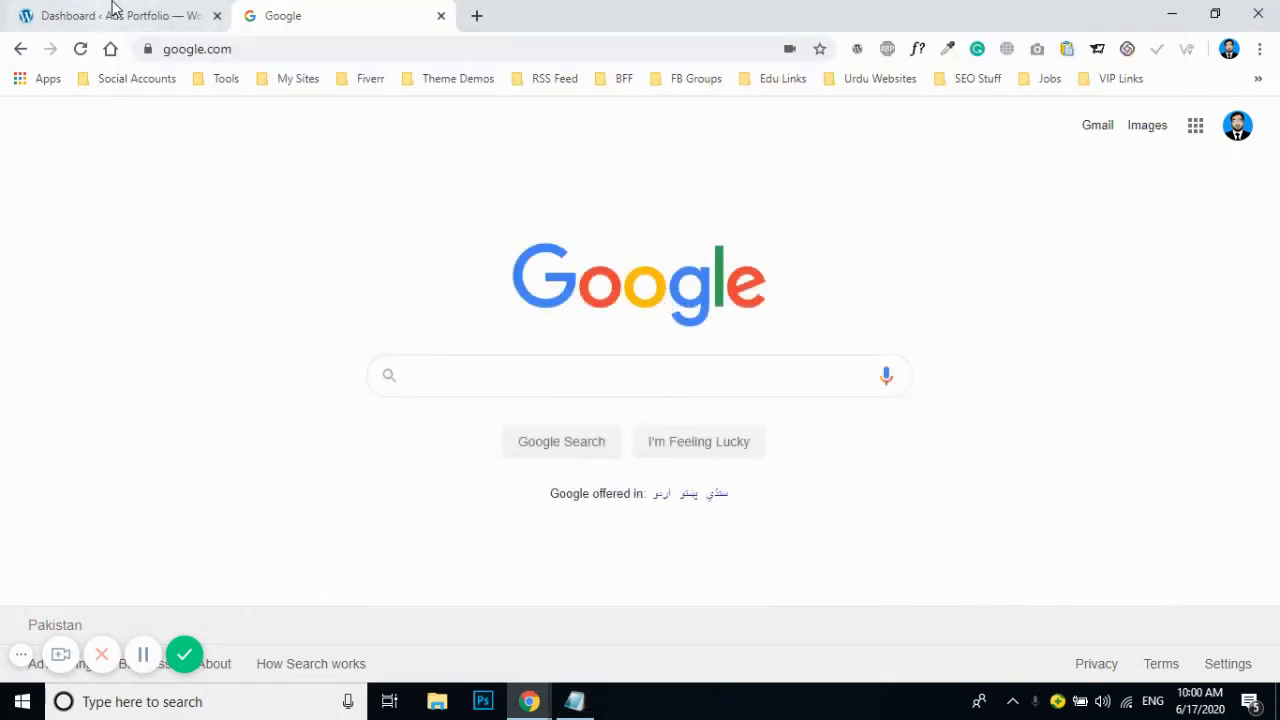
Return to the WordPress dashboard in Chrome and open the list of all WP Automatic campaigns
click(114, 12)
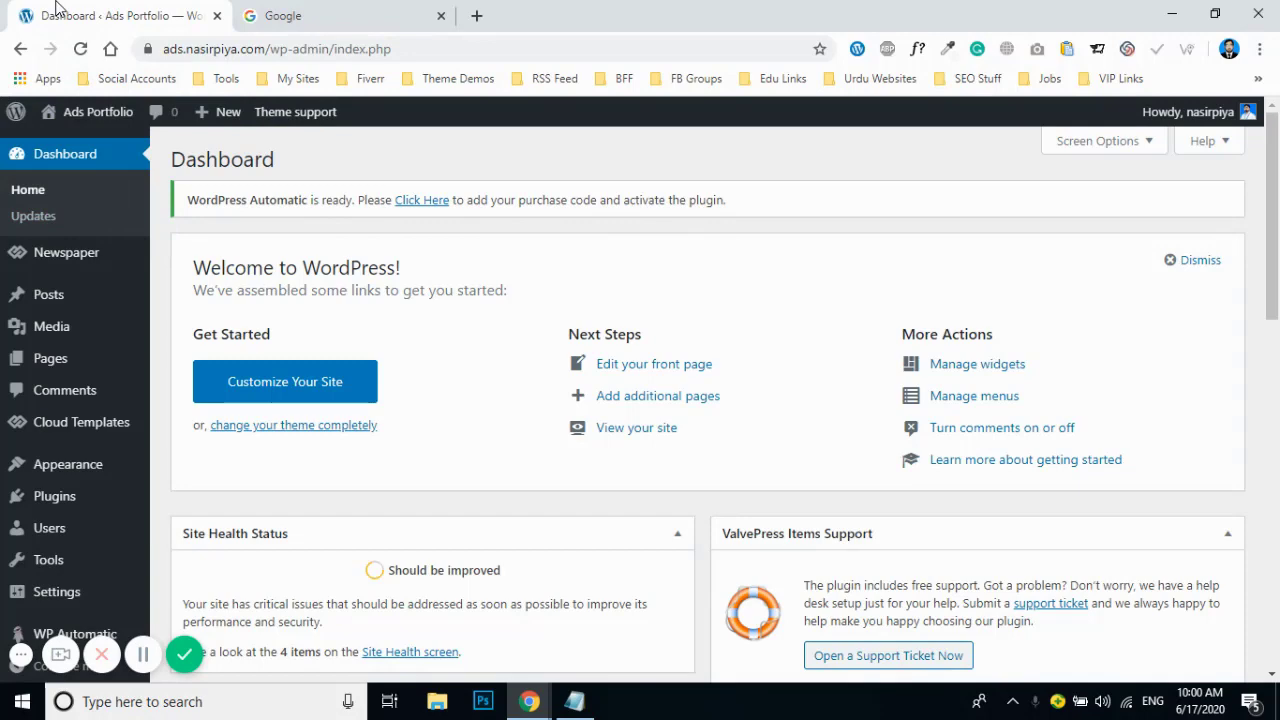
scroll(120, 250, down, 1)
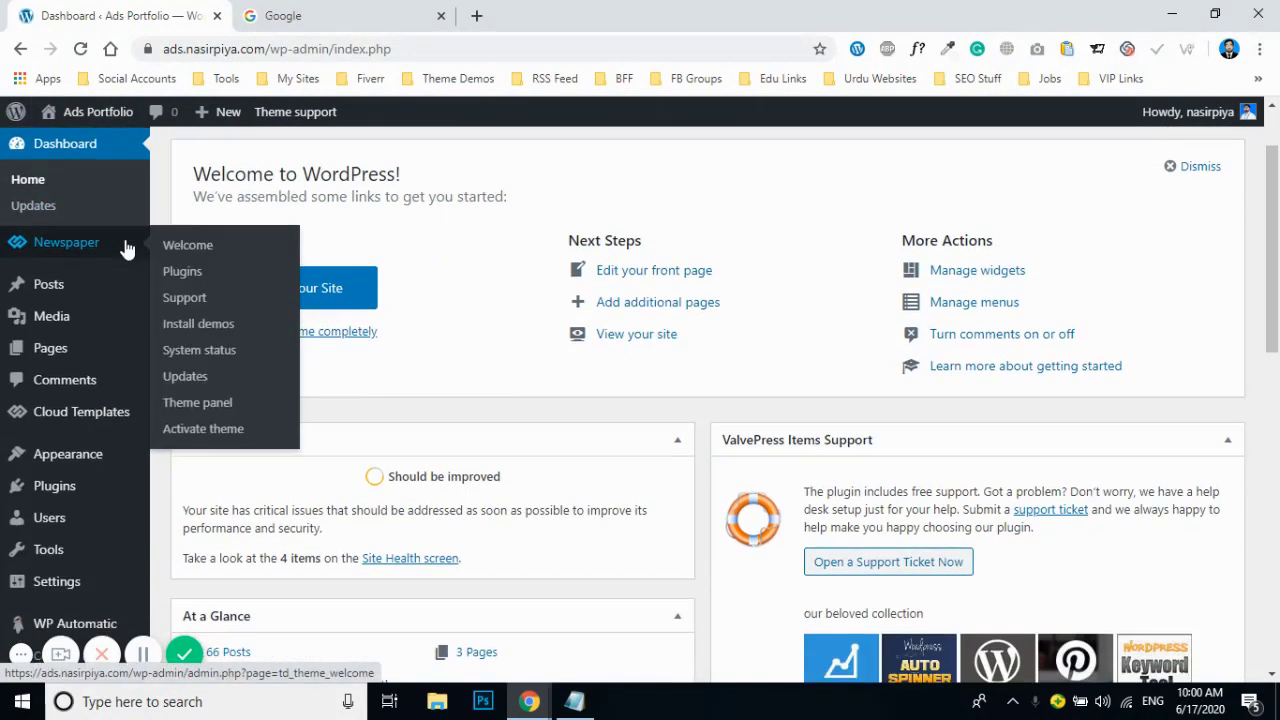
mouse_move(70, 625)
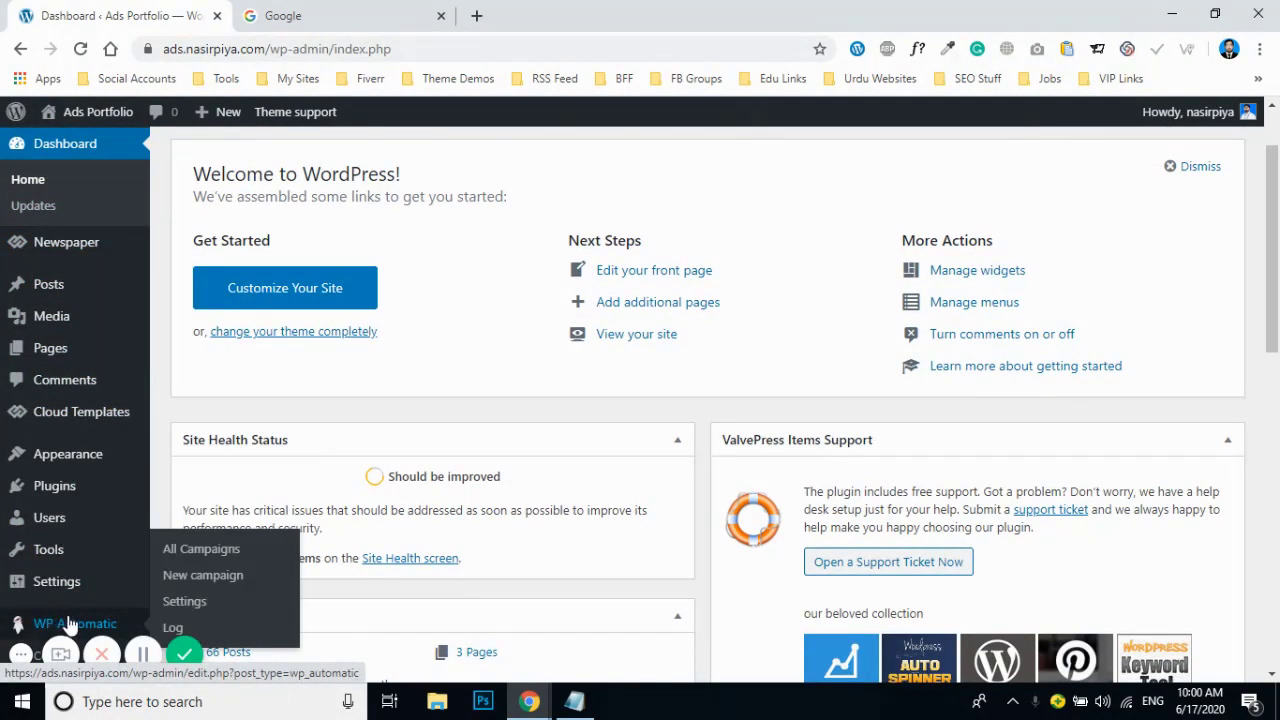
click(190, 553)
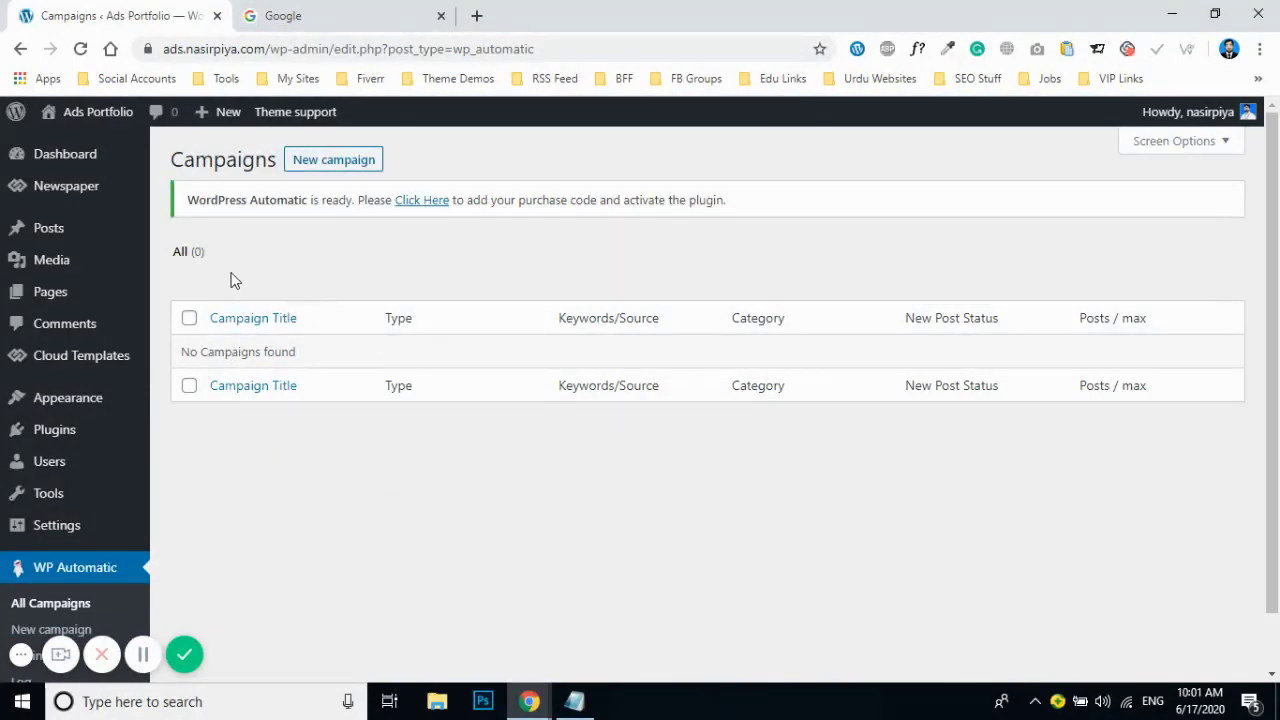
drag(189, 199, 316, 200)
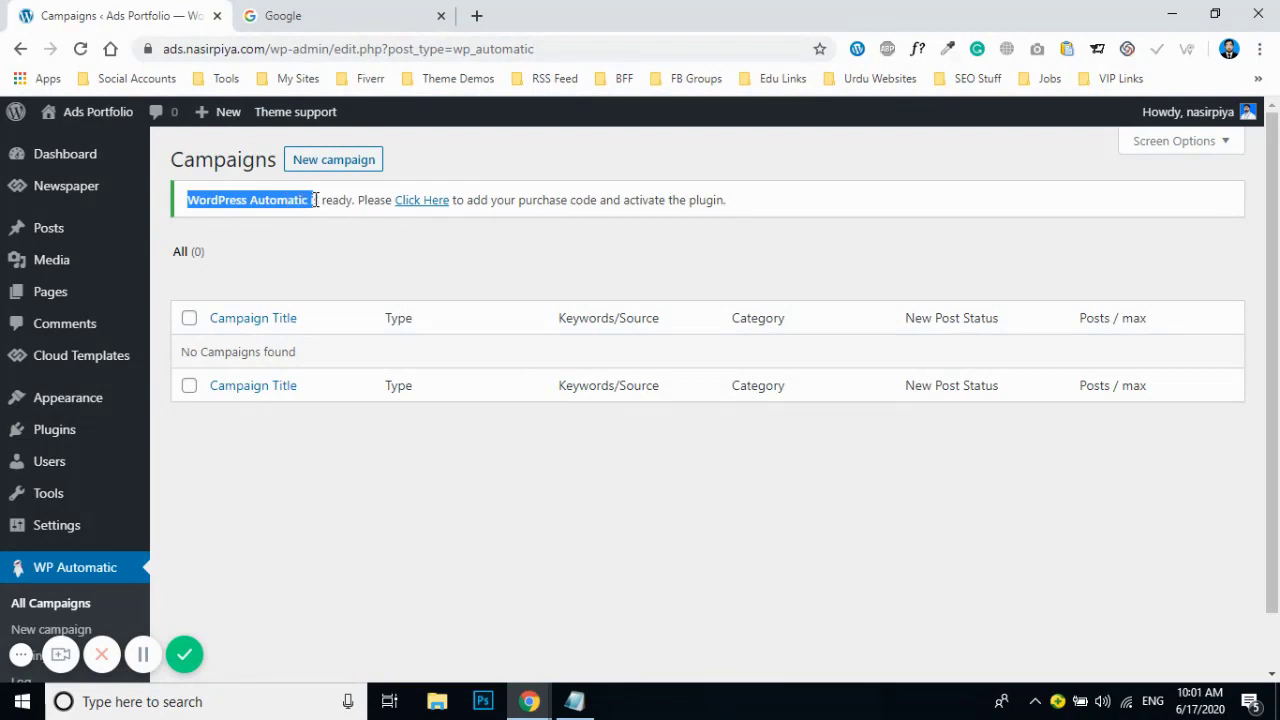
click(250, 201)
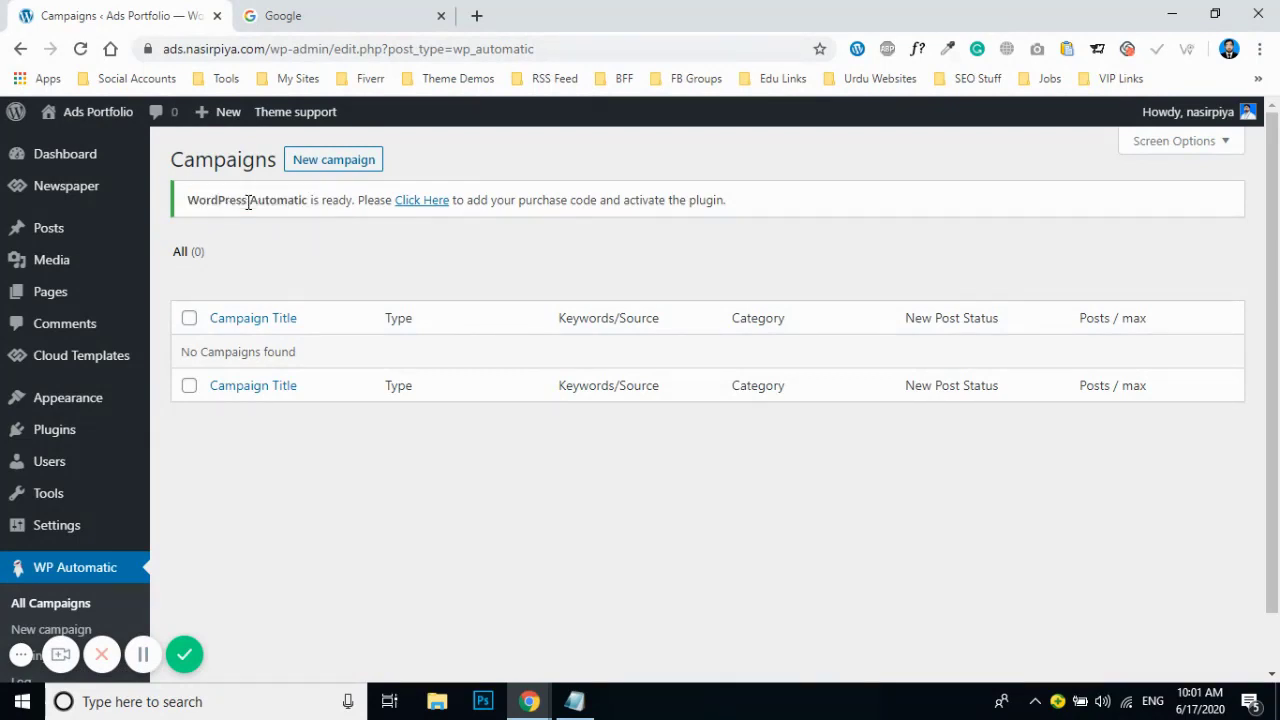
Create a new campaign titled "News" and close the Google page
click(337, 168)
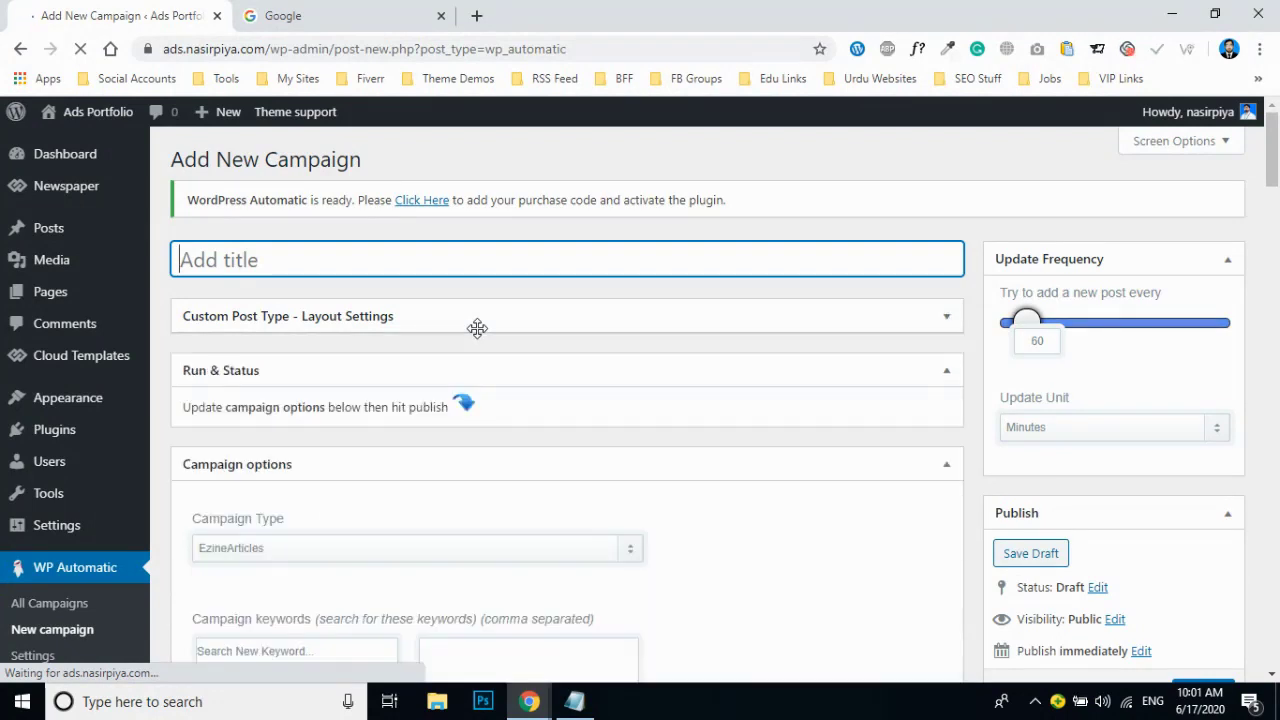
click(441, 15)
text(News)
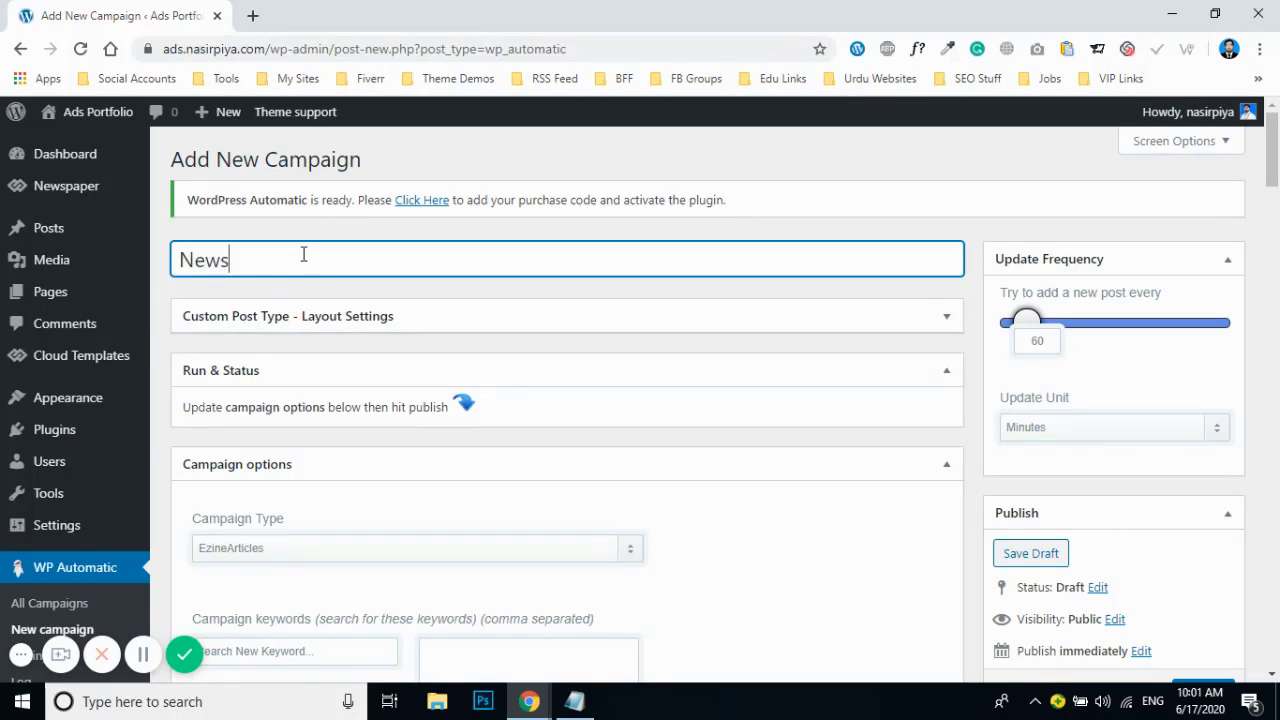
Set the campaign type to Feeds and the maximum number of posts to 1000000
scroll(305, 258, down, 2)
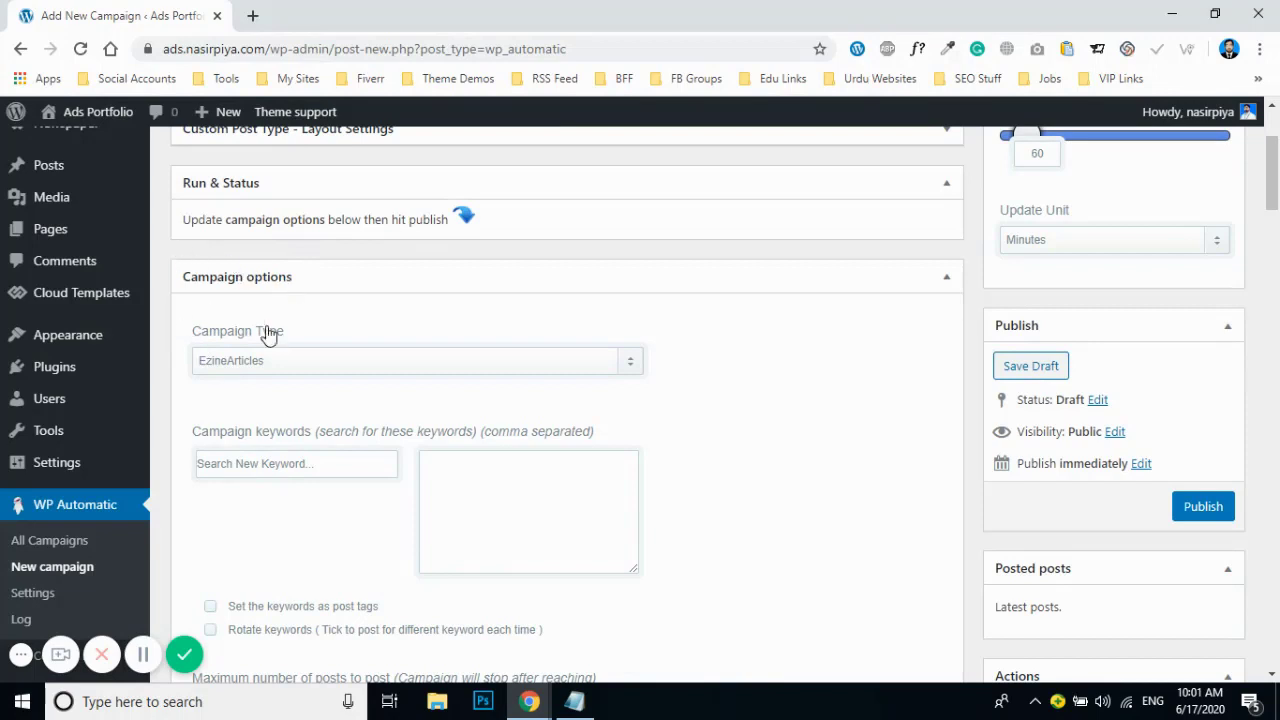
click(272, 363)
click(245, 401)
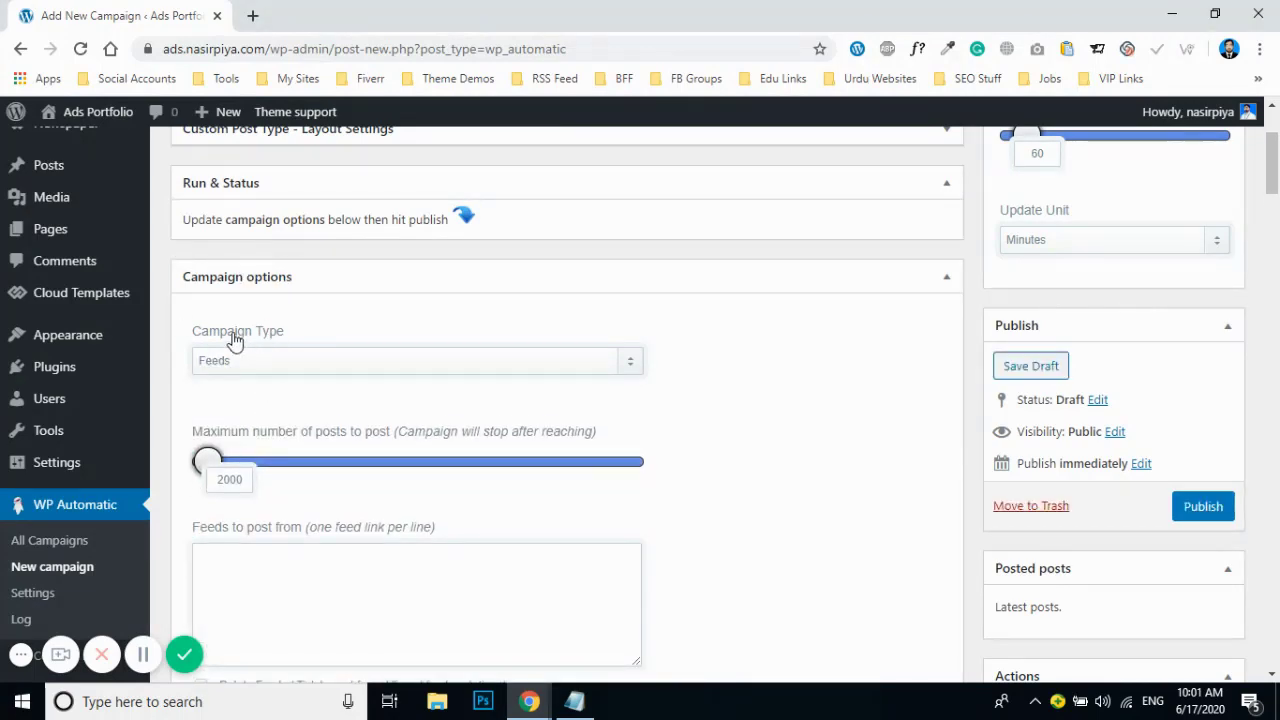
scroll(272, 322, down, 1)
drag(205, 366, 640, 367)
scroll(292, 268, down, 2)
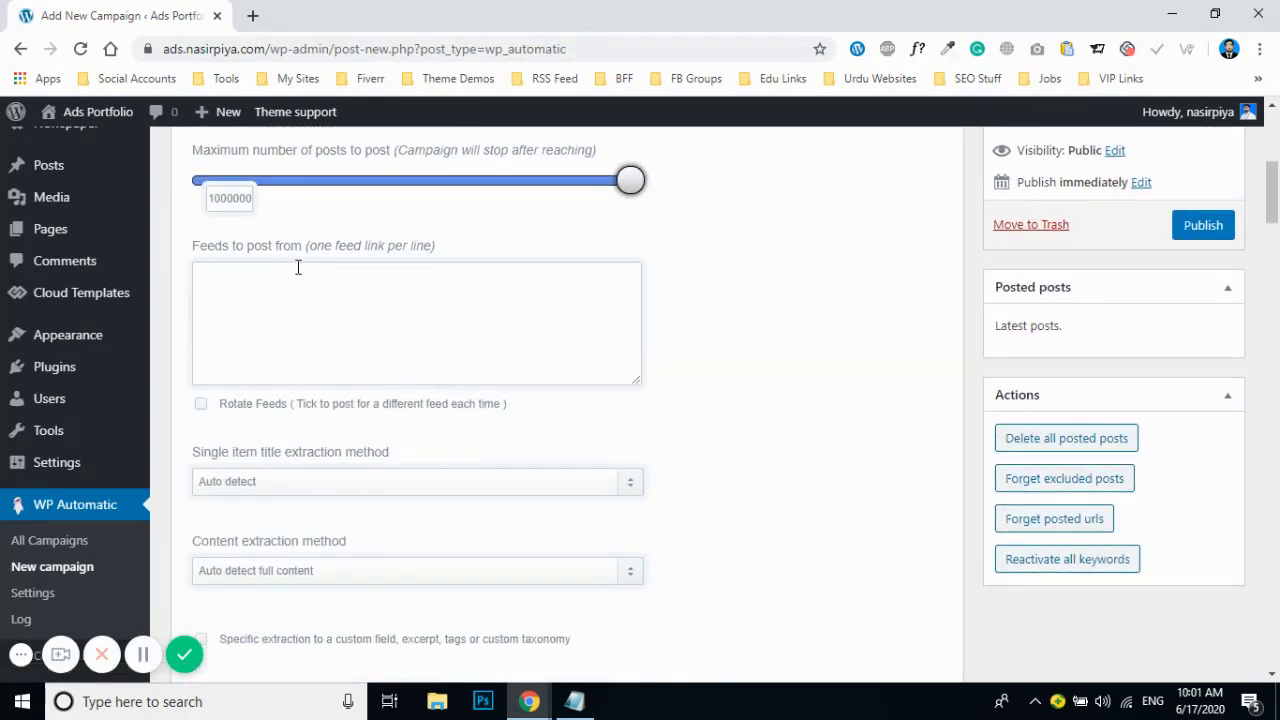
scroll(456, 286, up, 2)
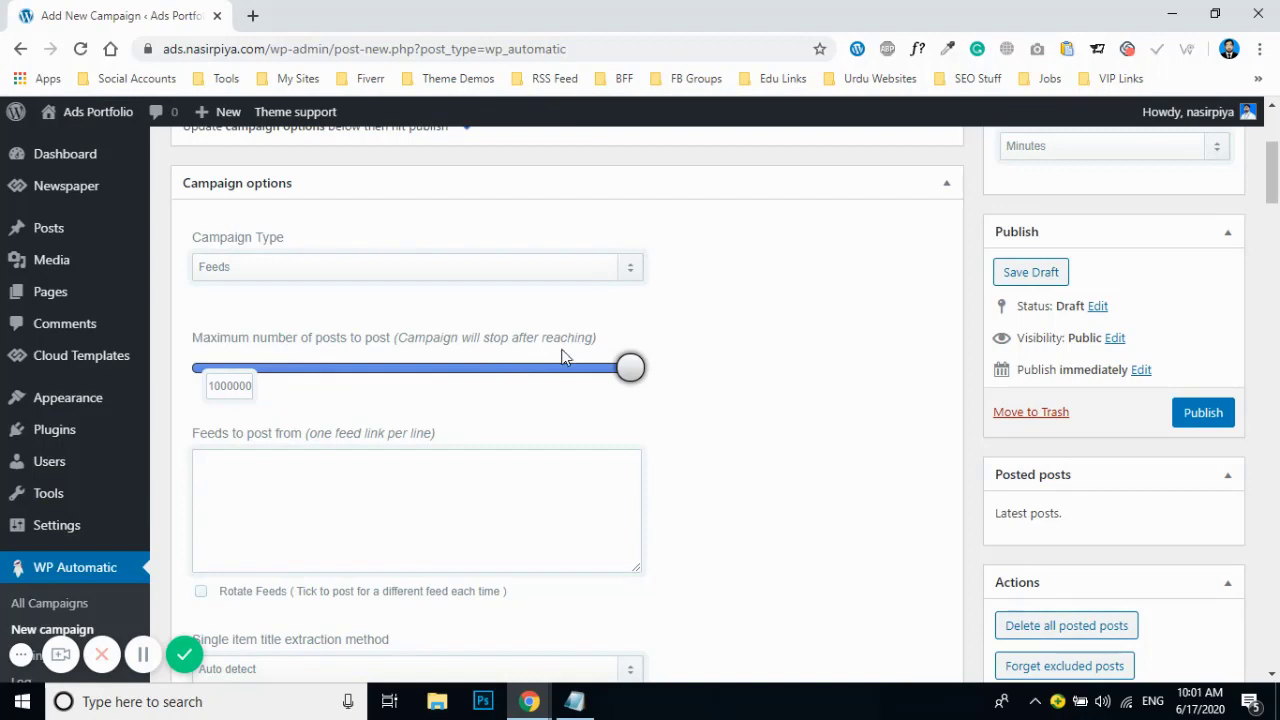
scroll(491, 383, down, 1)
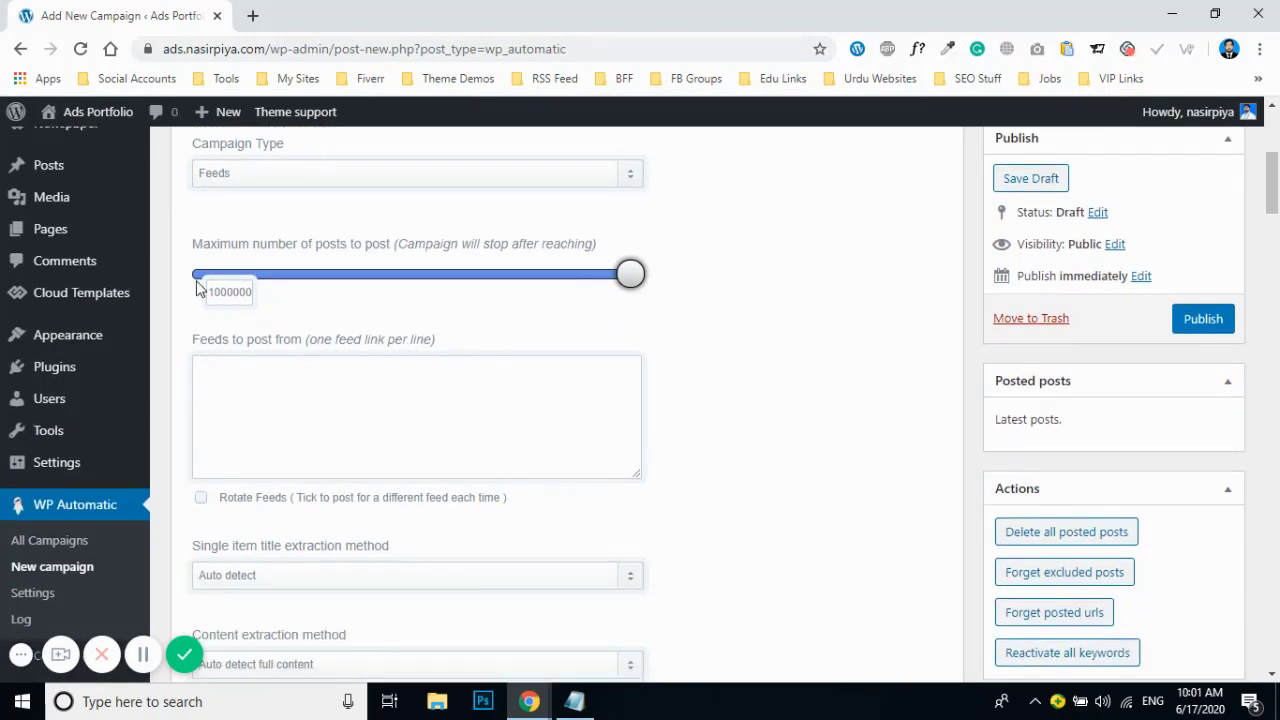
scroll(430, 335, down, 1)
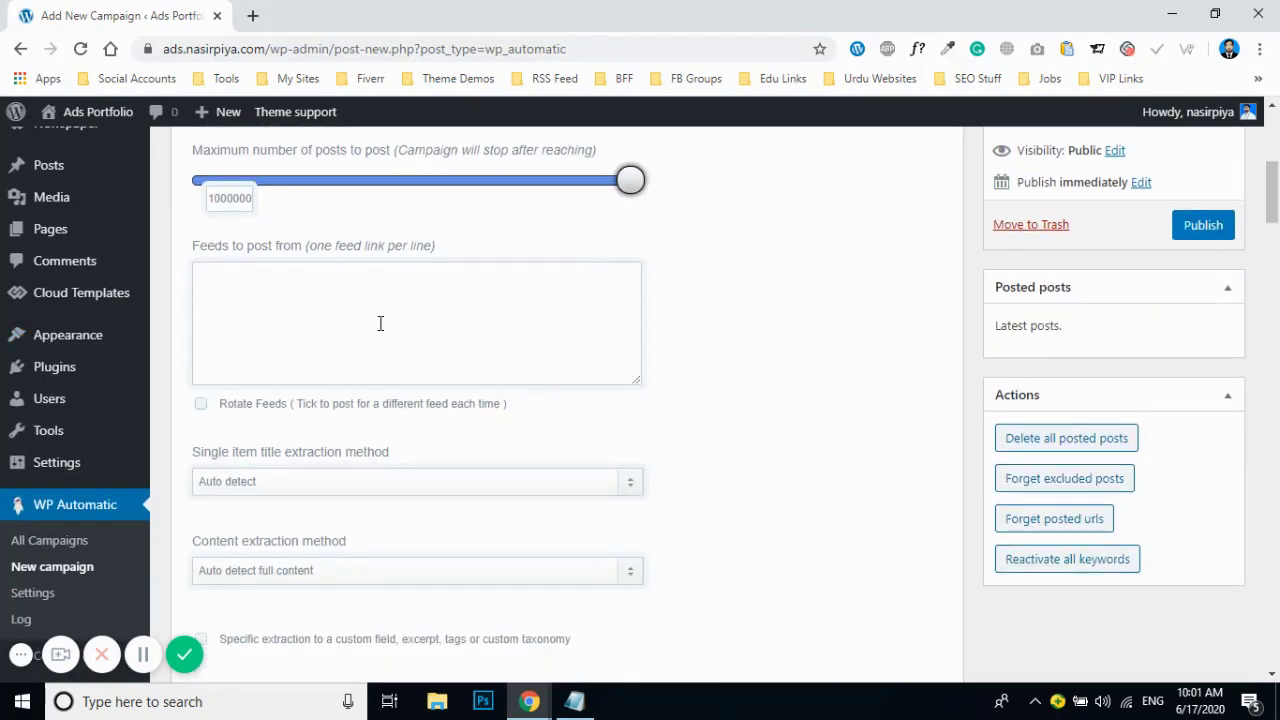
scroll(309, 294, up, 1)
click(576, 700)
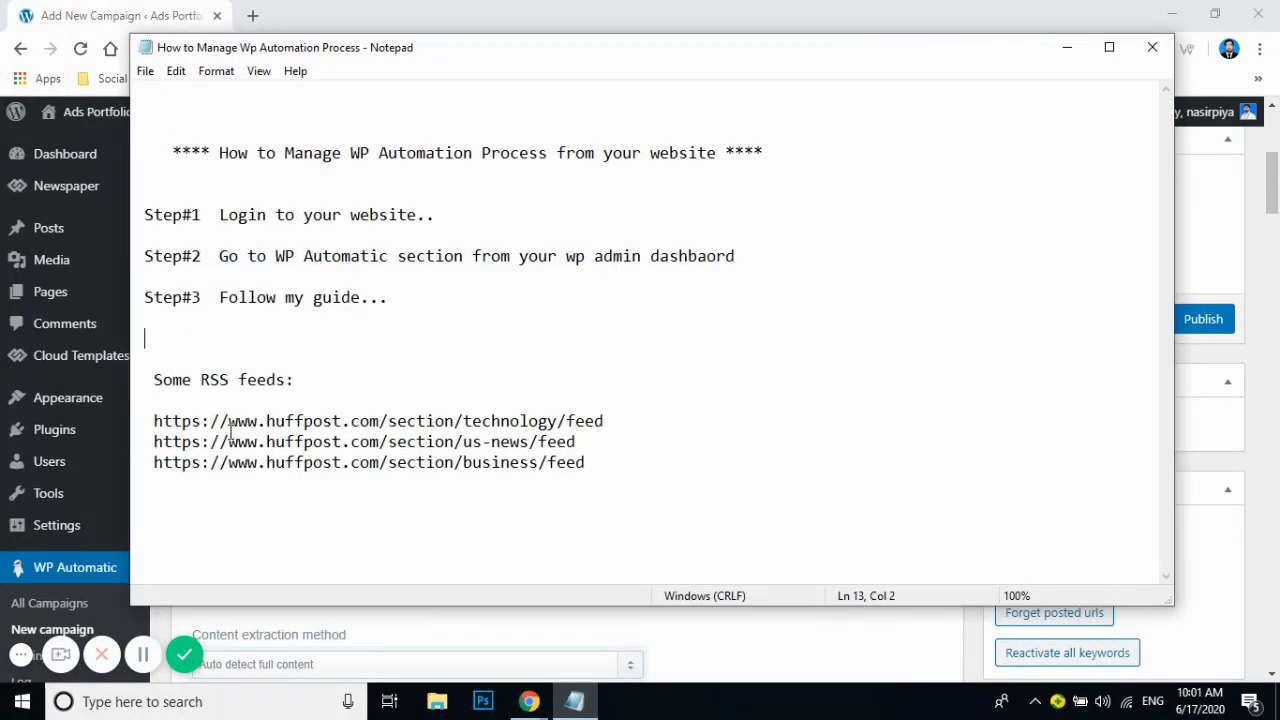
drag(586, 441, 157, 446)
key(ctrl+c)
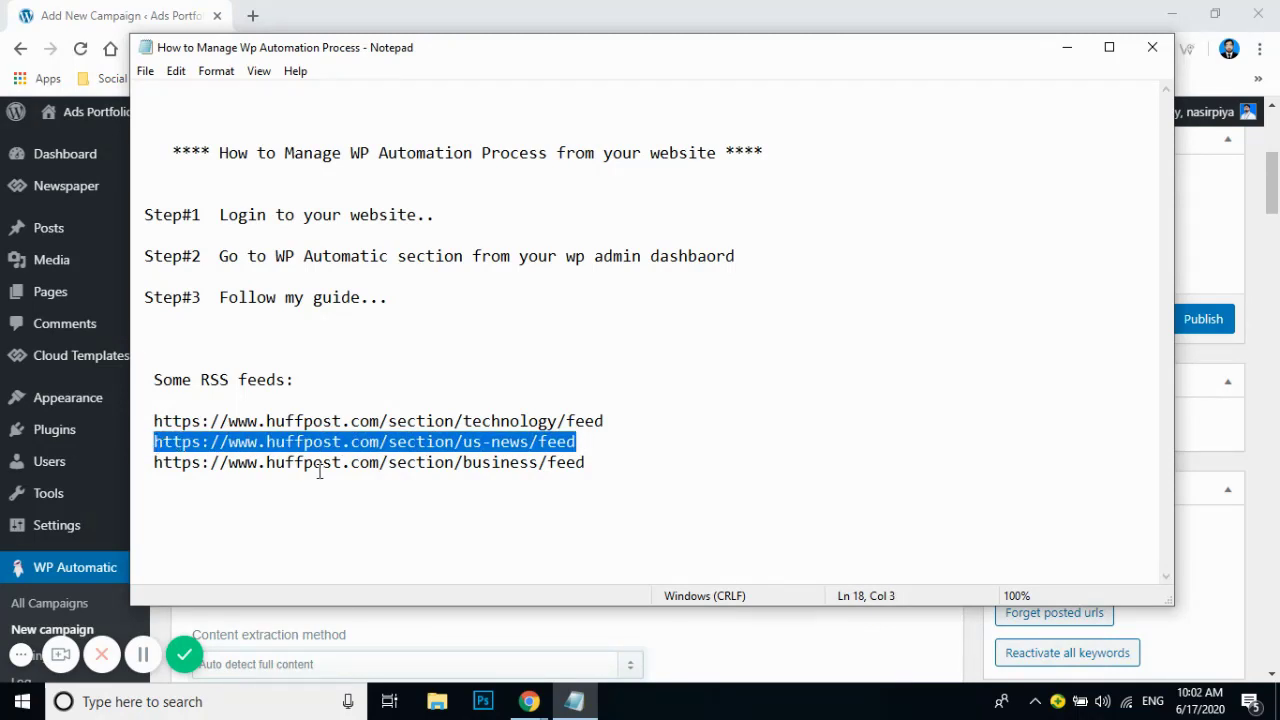
click(778, 676)
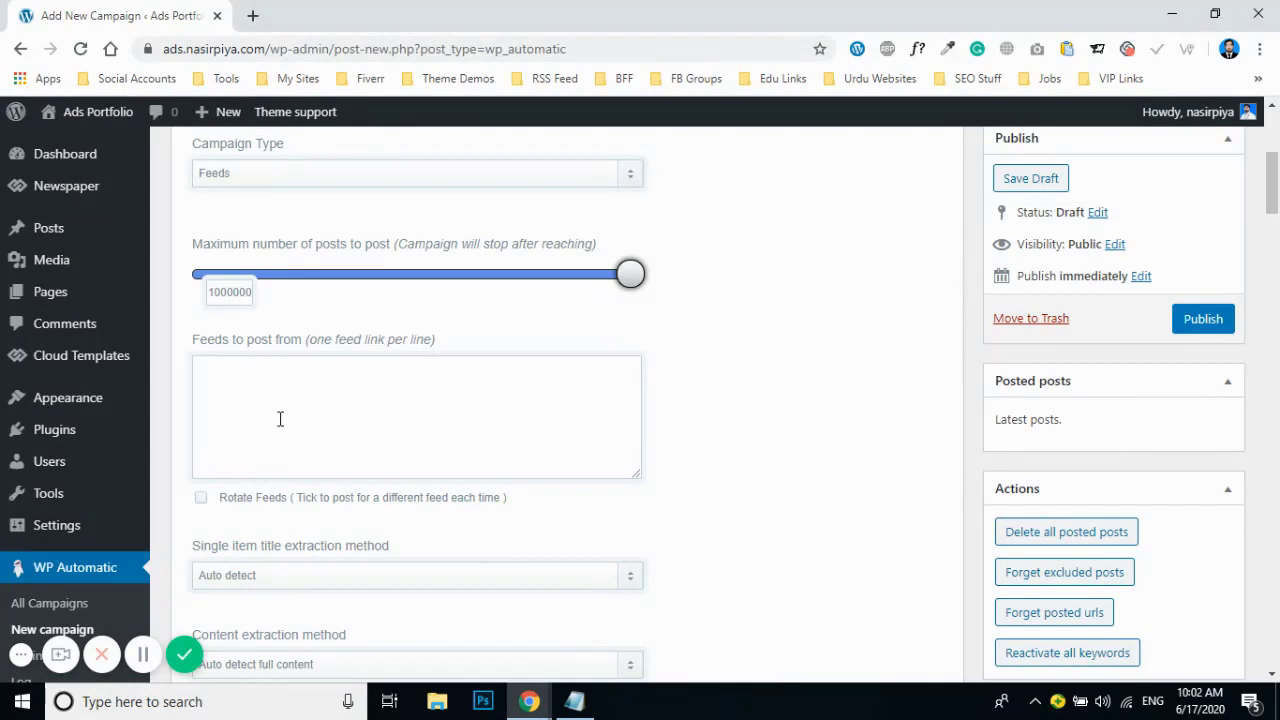
key(ctrl+v)
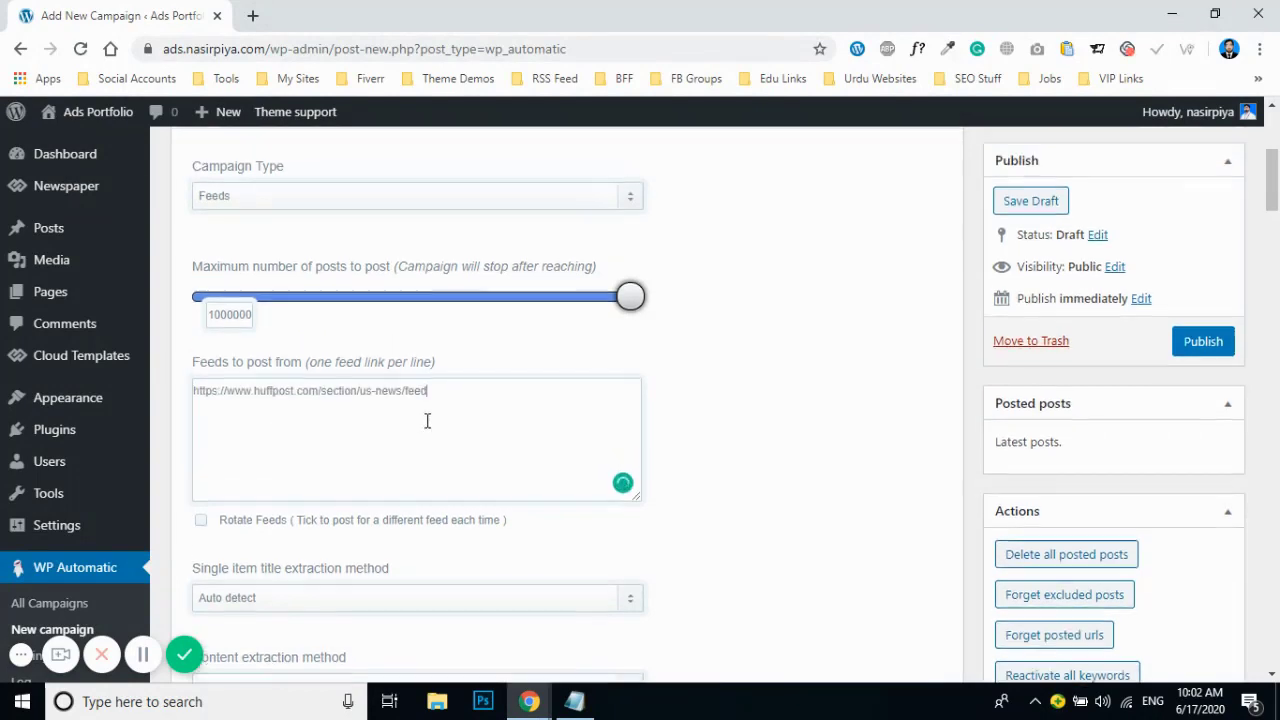
Enable adding posts with their original time in the campaign options
scroll(426, 421, up, 1)
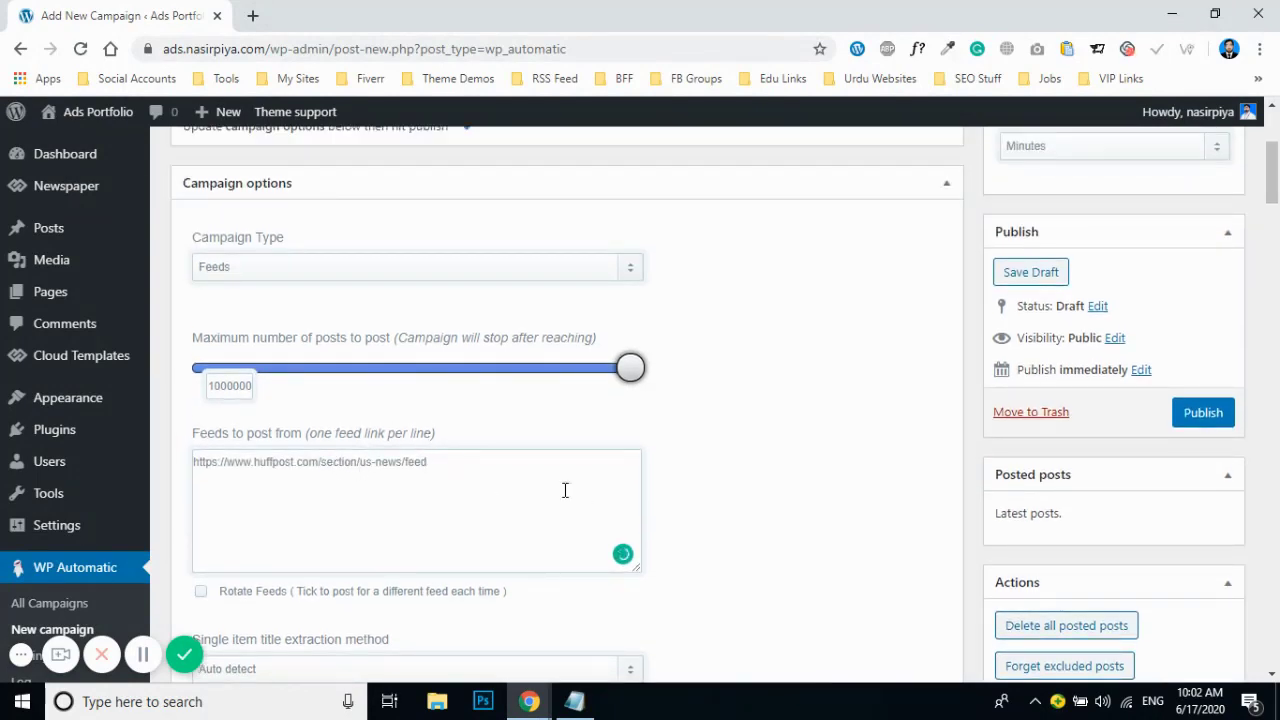
scroll(450, 450, up, 3)
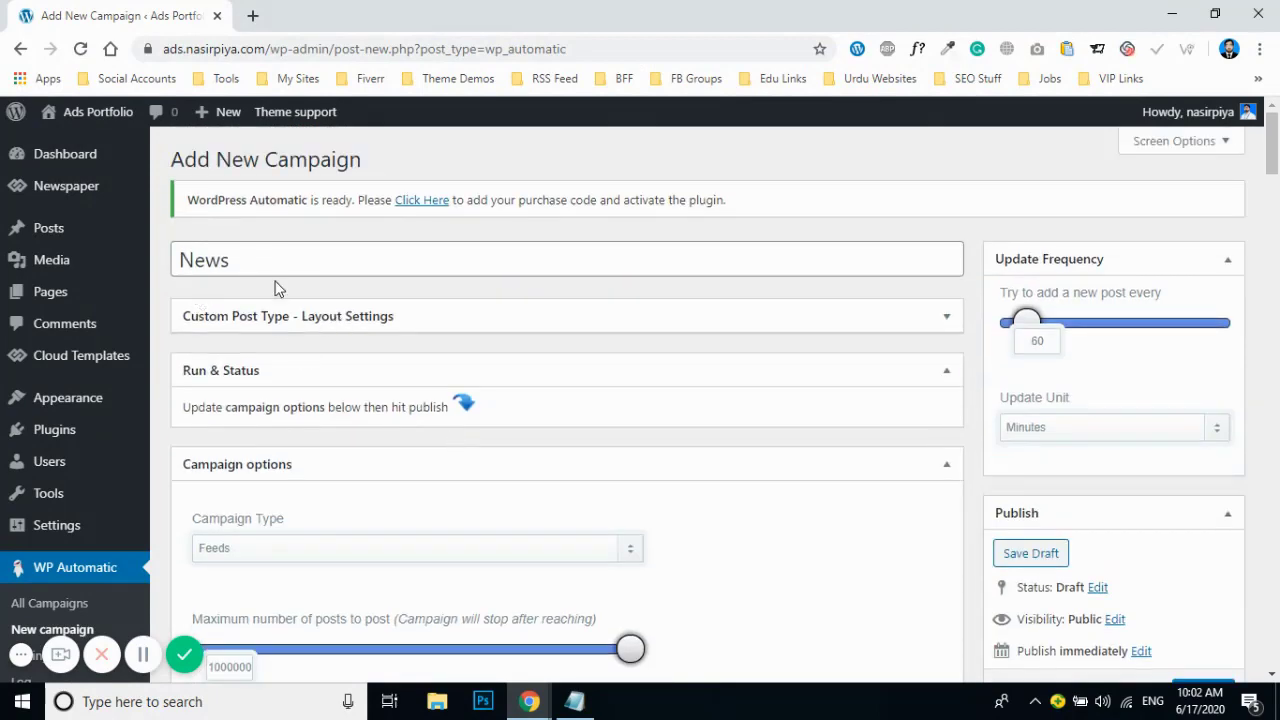
scroll(218, 248, down, 6)
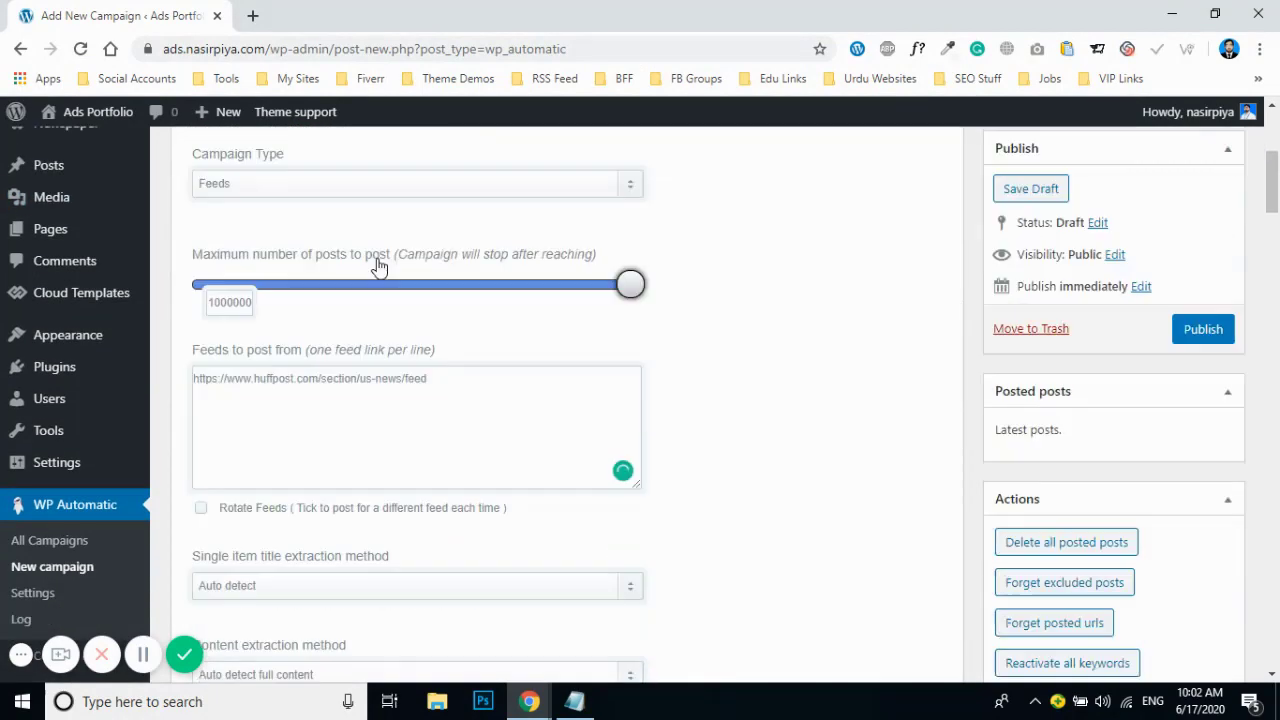
scroll(272, 295, down, 2)
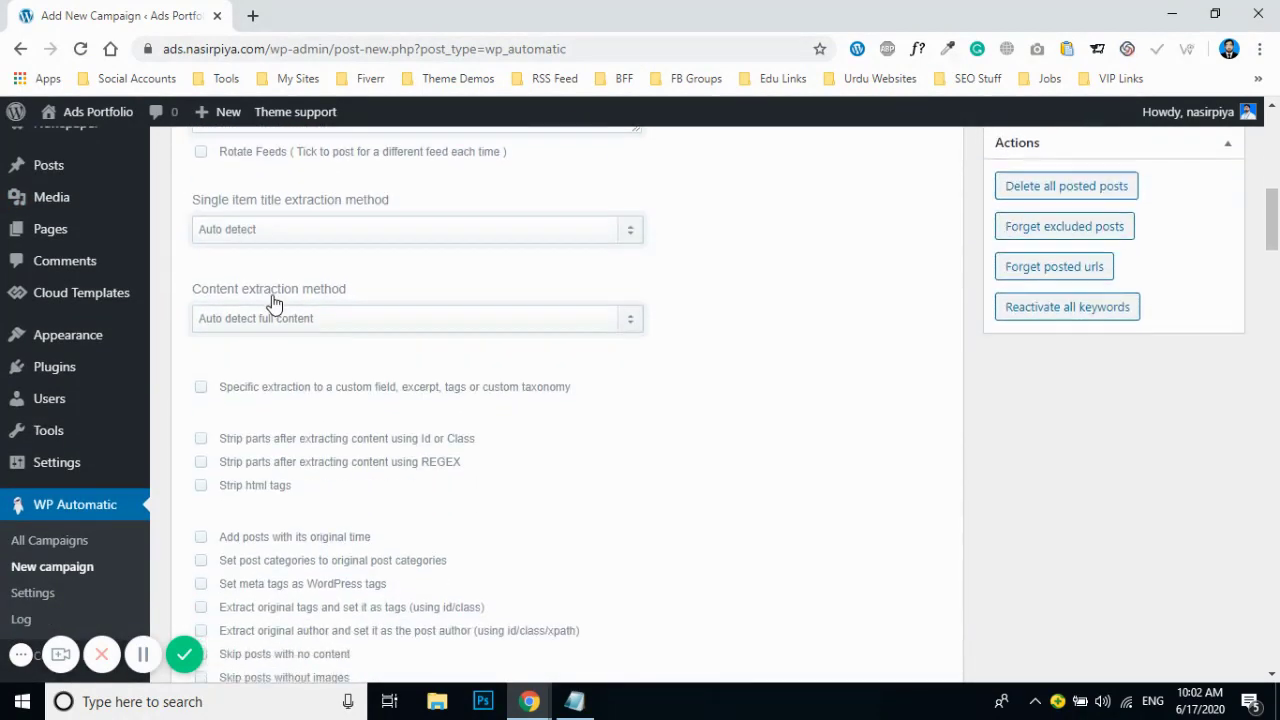
click(216, 510)
drag(232, 507, 356, 508)
click(358, 487)
scroll(383, 468, down, 1)
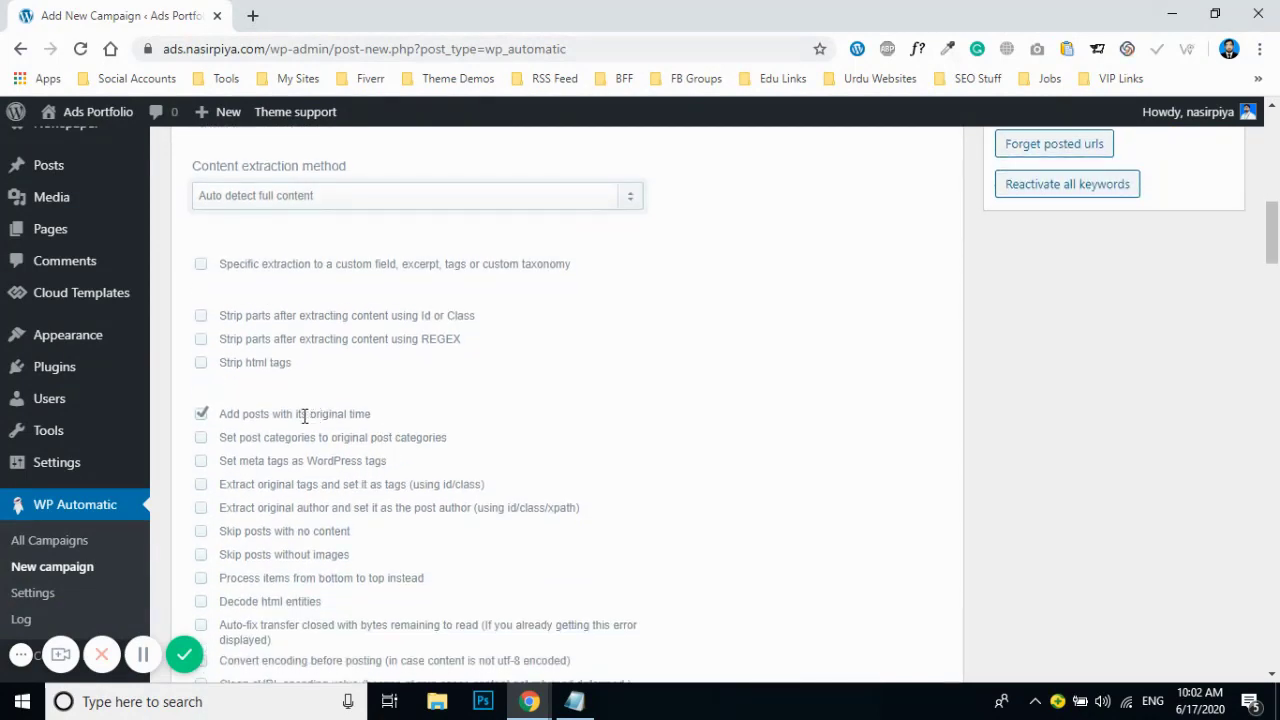
drag(287, 414, 398, 428)
click(366, 404)
scroll(394, 388, down, 2)
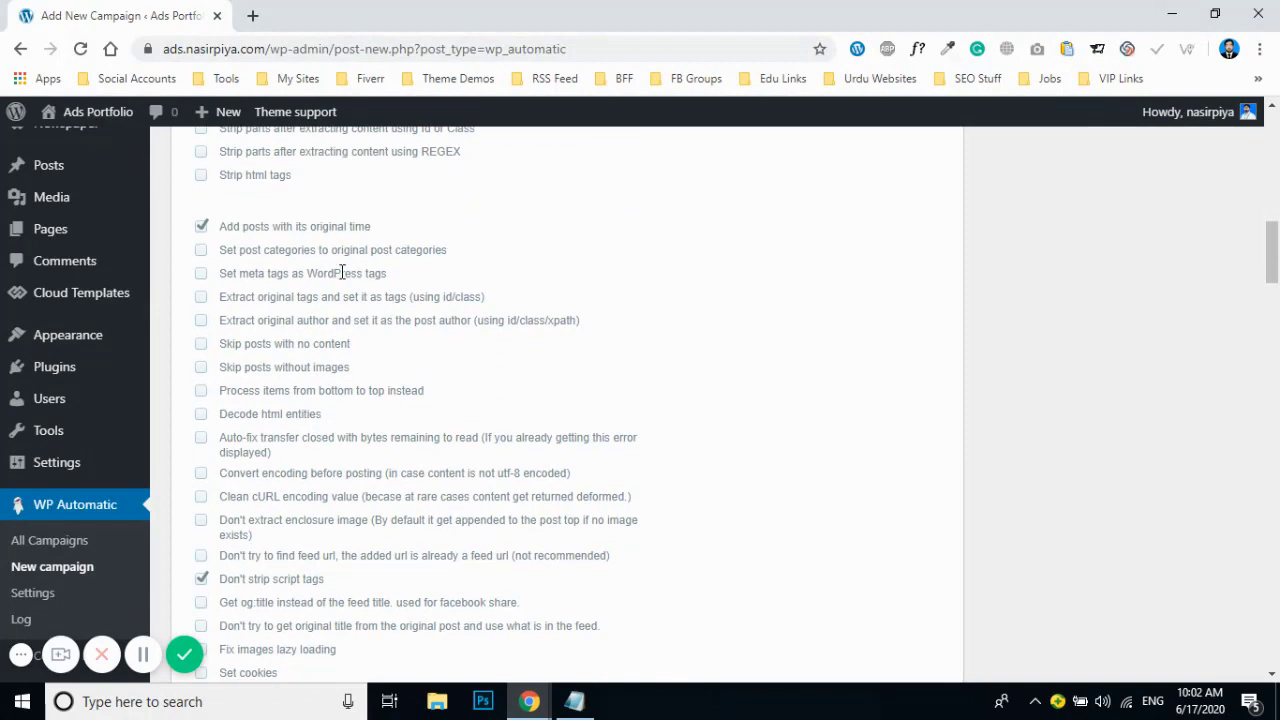
Examine the original-time option and the surrounding feed extraction settings
drag(294, 226, 372, 226)
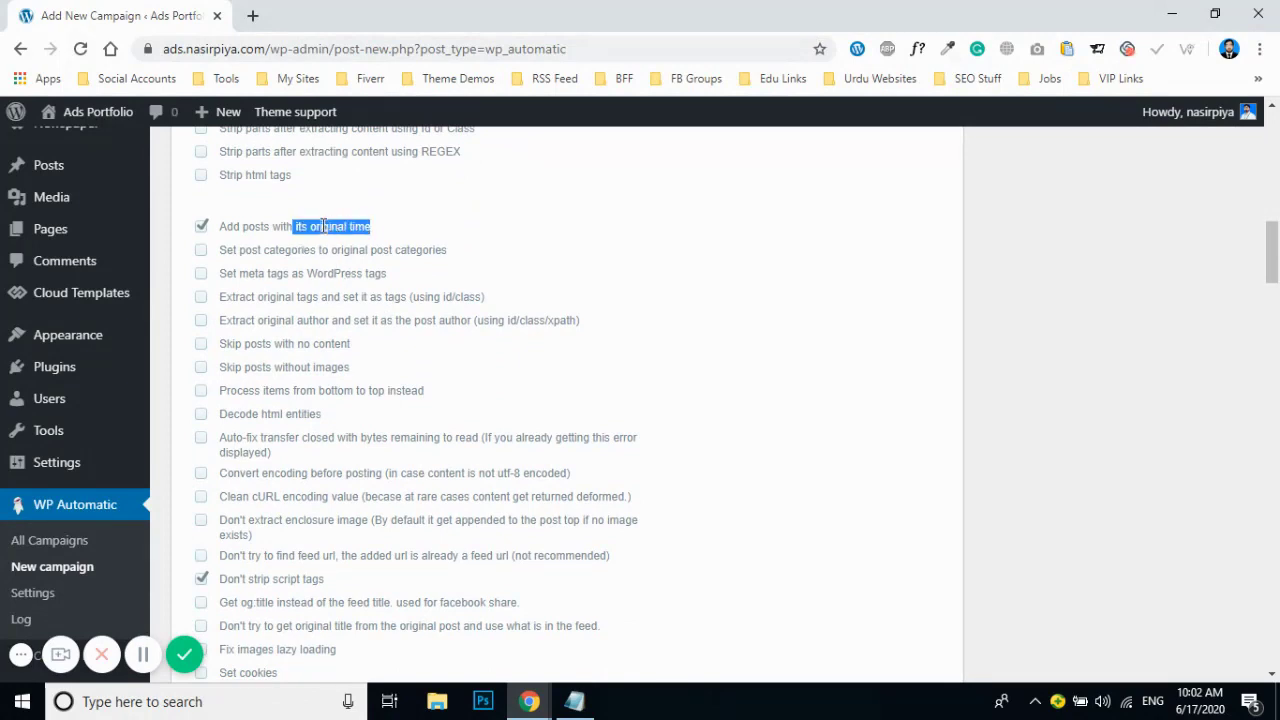
click(322, 226)
drag(295, 226, 392, 230)
click(292, 228)
drag(248, 229, 366, 226)
click(352, 228)
scroll(366, 238, up, 4)
scroll(366, 238, up, 1)
scroll(371, 240, down, 5)
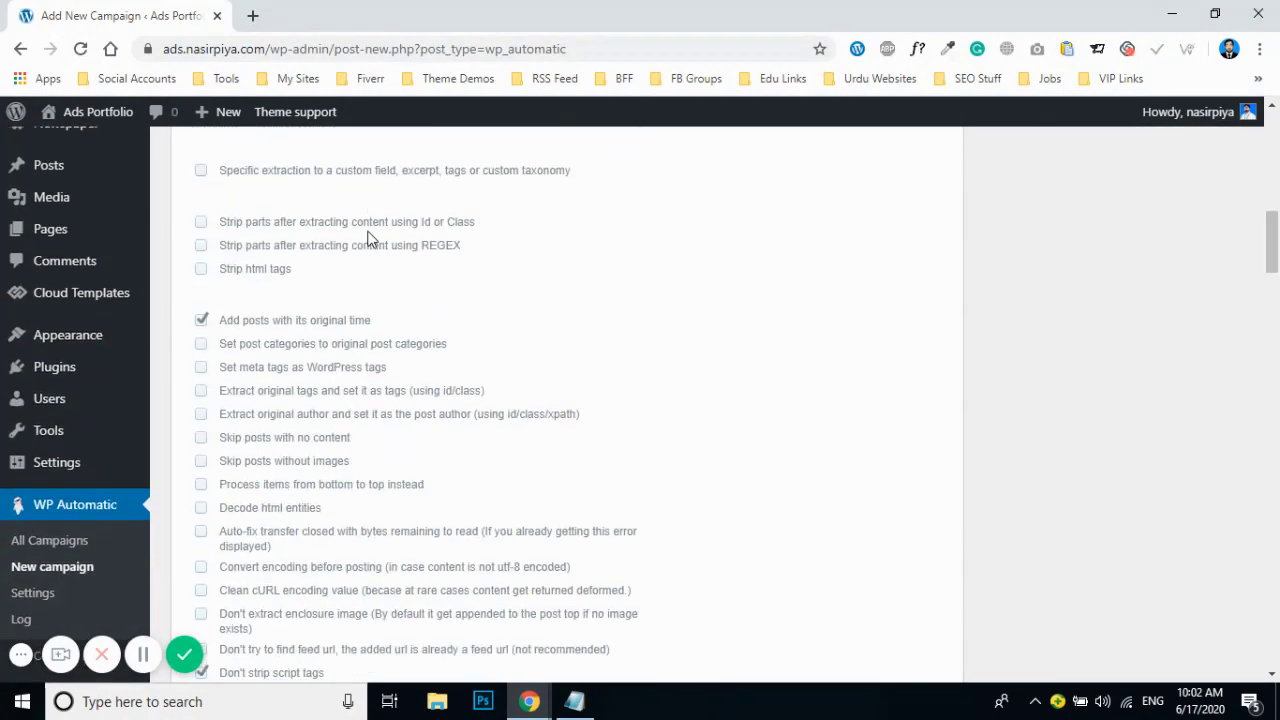
drag(265, 228, 446, 234)
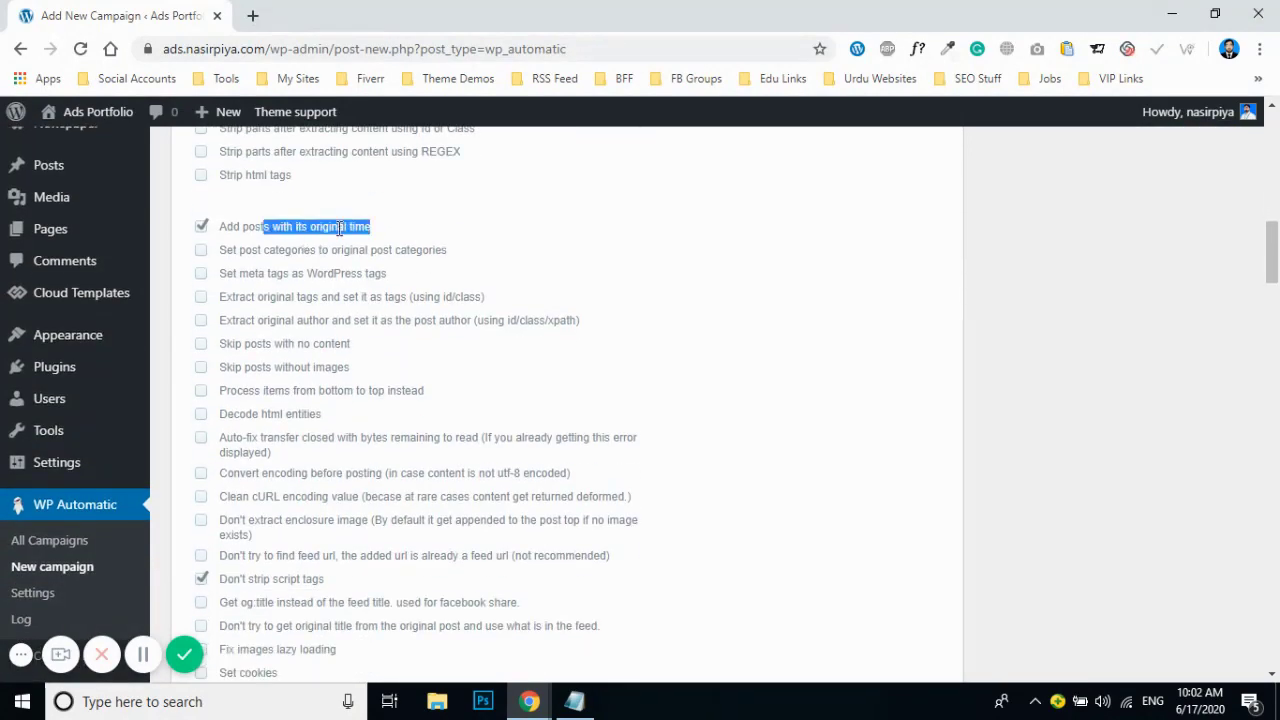
click(348, 228)
Enable skipping posts with no content and posts without images
scroll(348, 228, down, 1)
click(201, 250)
click(201, 273)
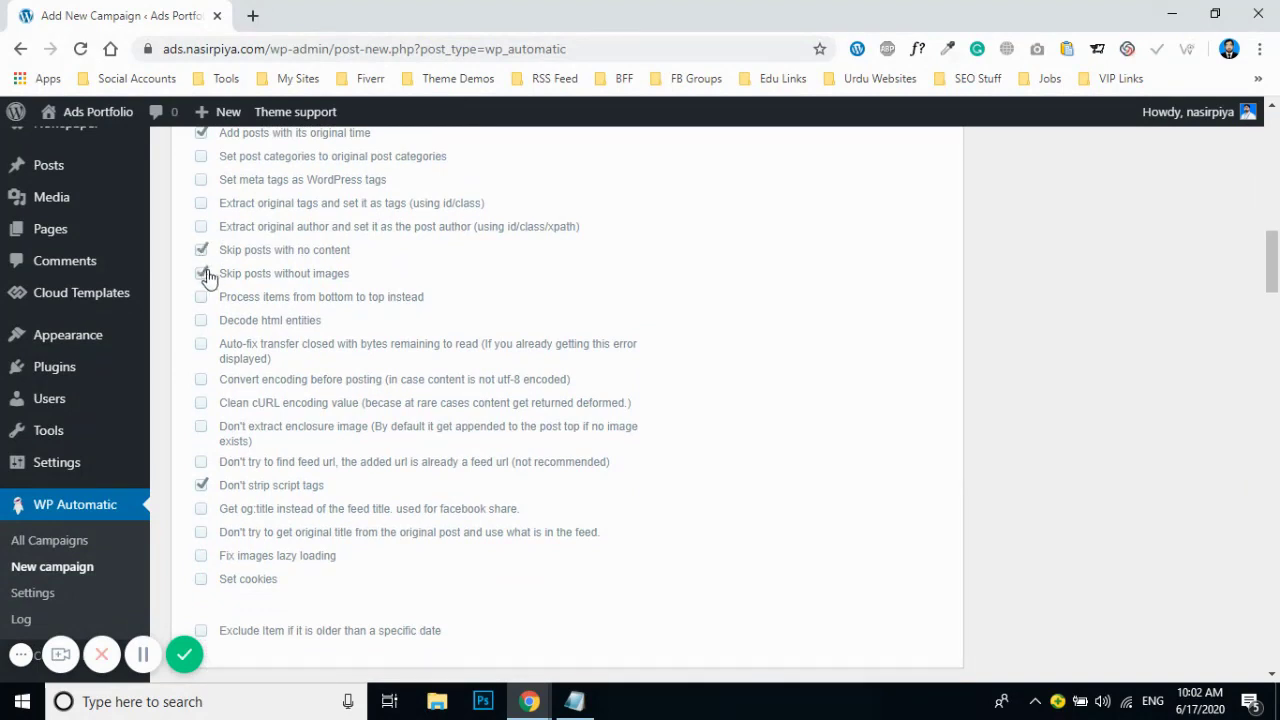
drag(263, 250, 327, 250)
click(279, 256)
drag(266, 275, 356, 272)
click(364, 278)
Remove the ad_1 and ad_2 tags and the br tags from the post text template, and insert "Credit:" before the source link
scroll(366, 280, down, 4)
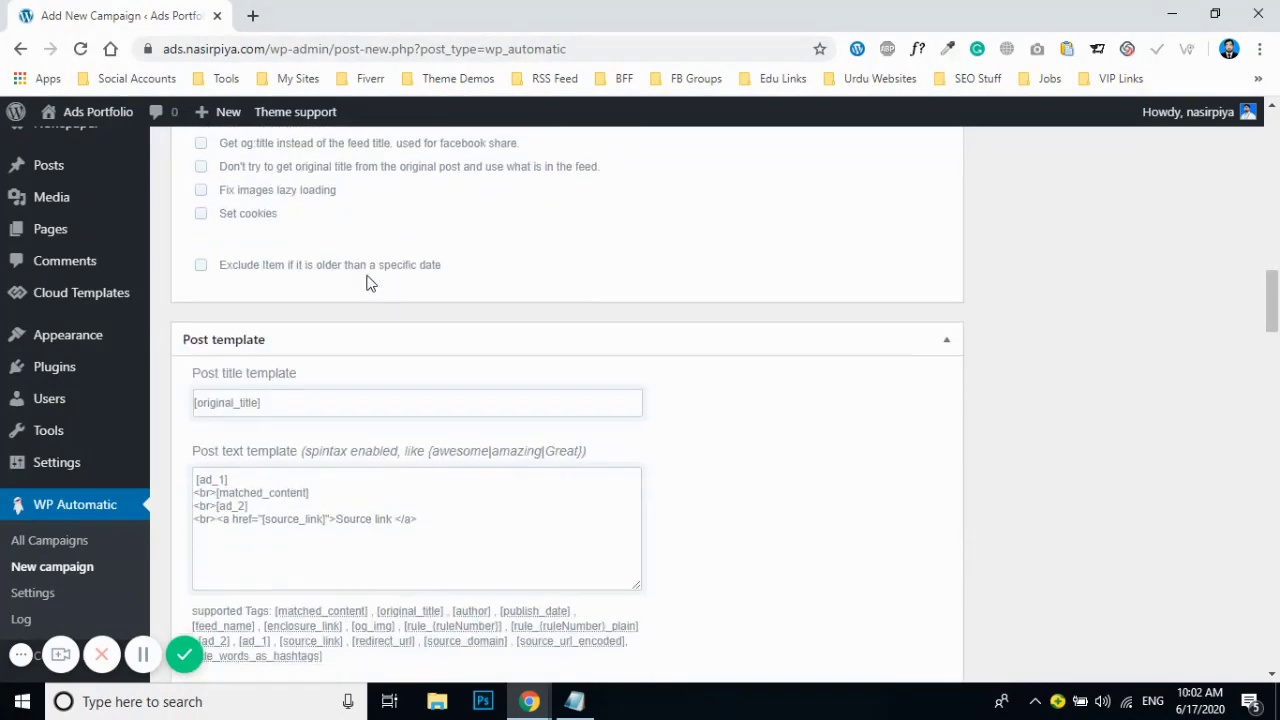
scroll(367, 284, down, 1)
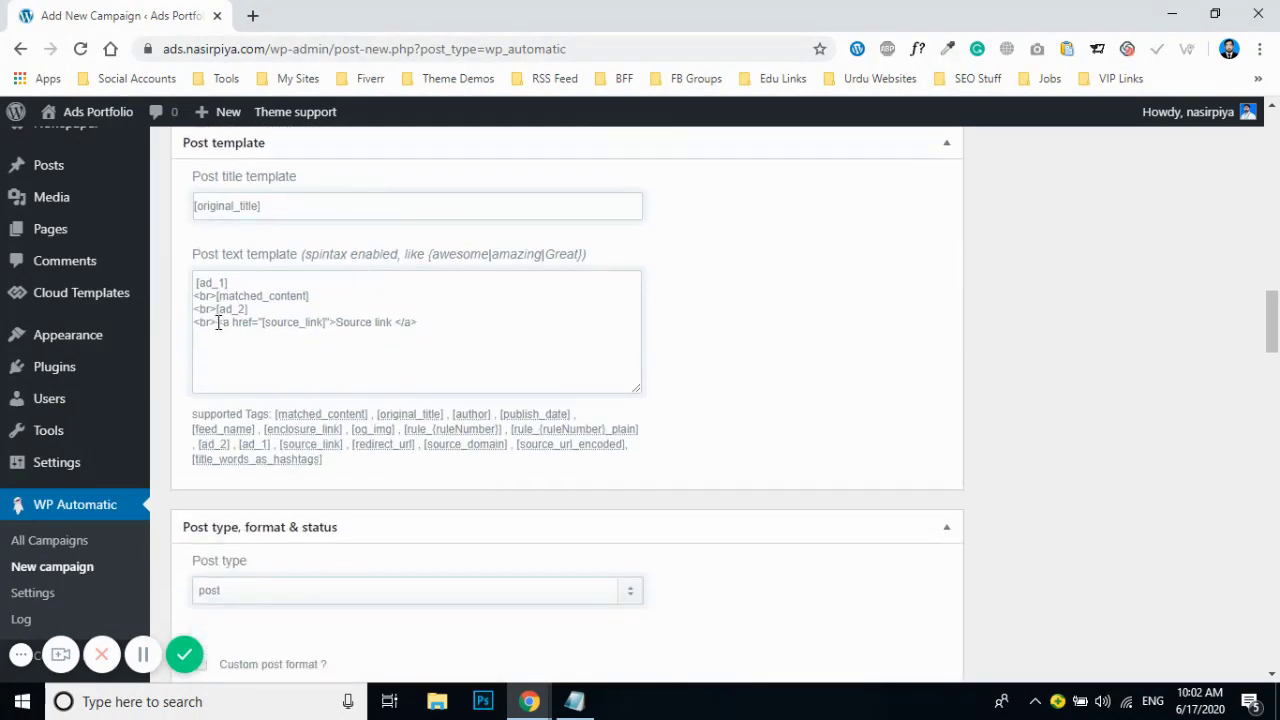
click(212, 322)
drag(195, 320, 194, 309)
key(BackSpace)
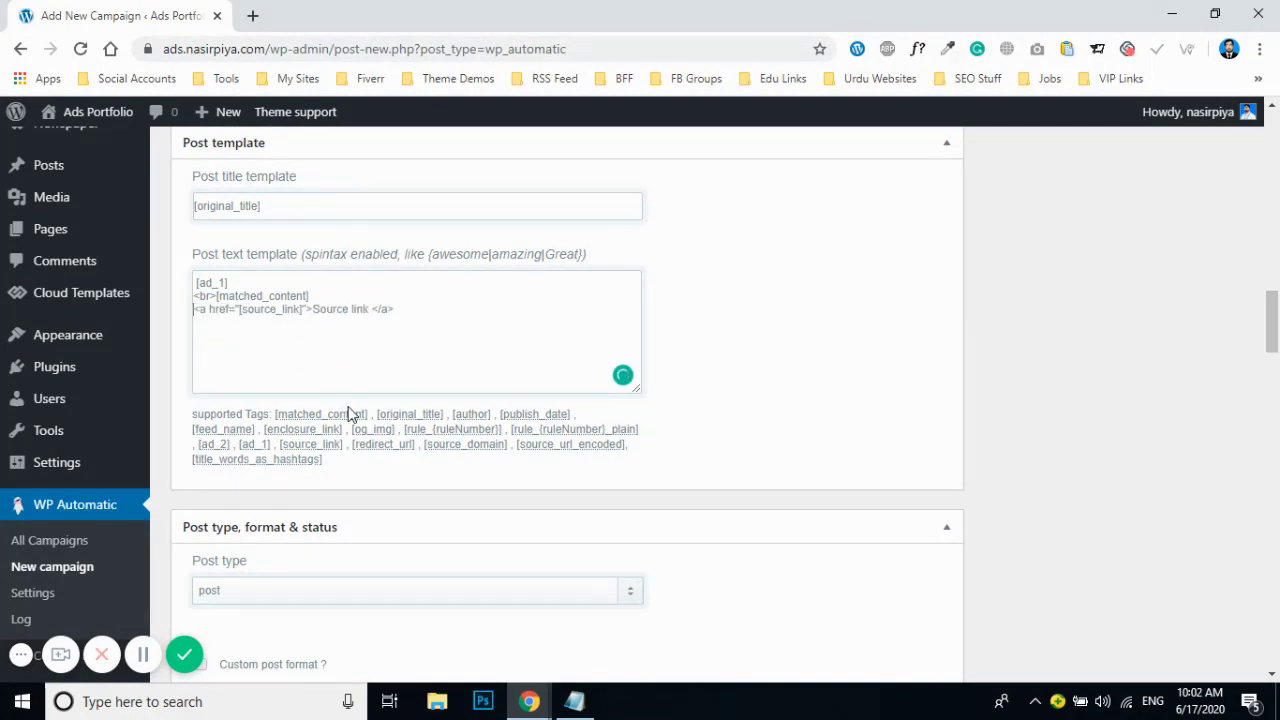
drag(215, 297, 194, 285)
key(BackSpace)
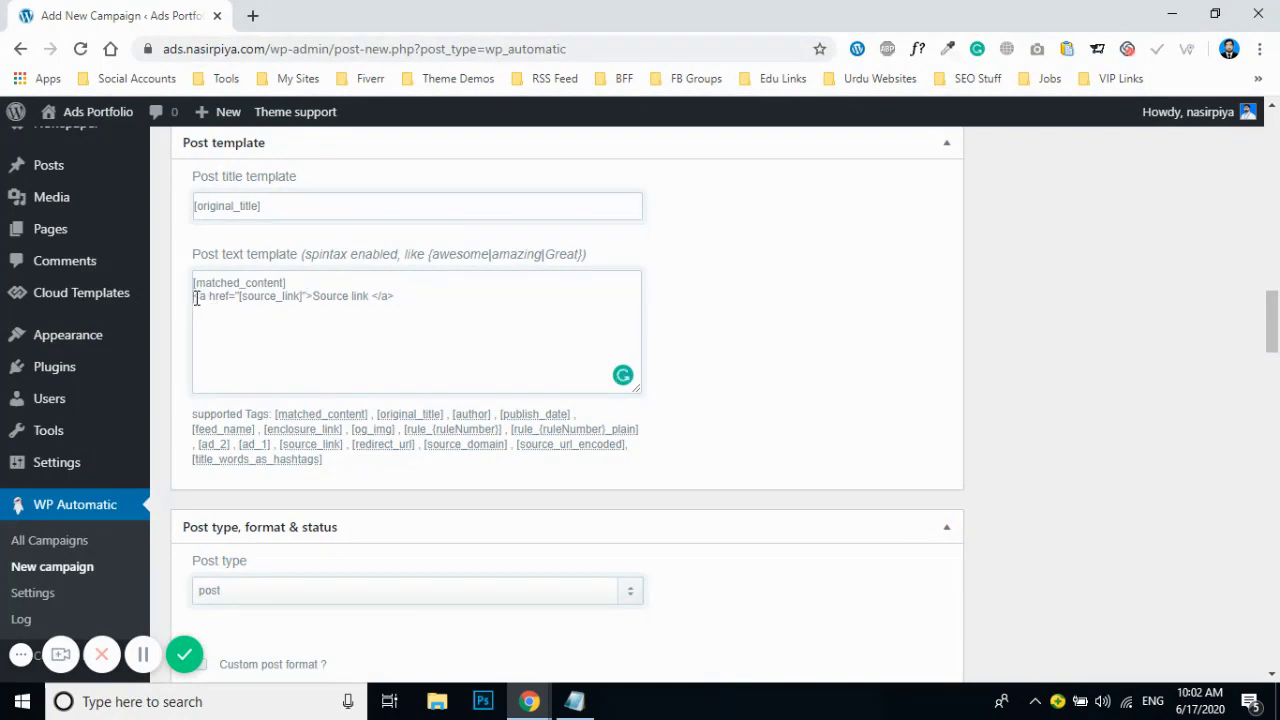
text(Credit)
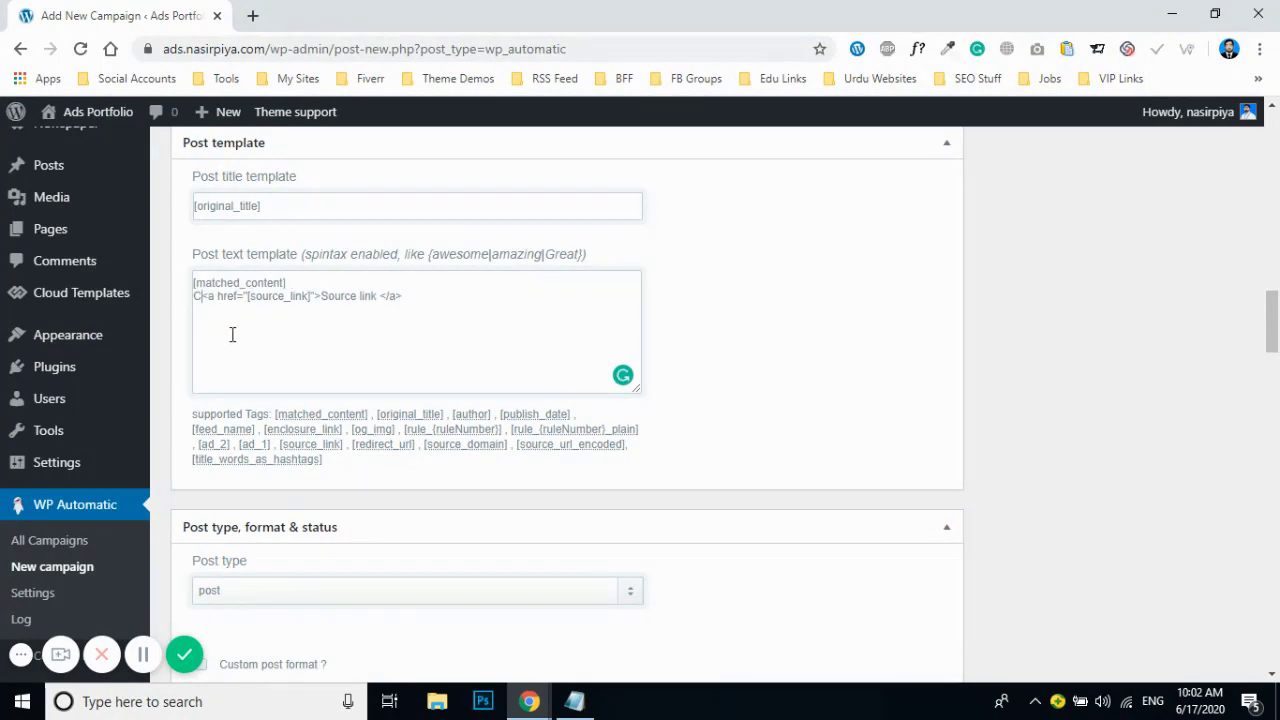
text(:)
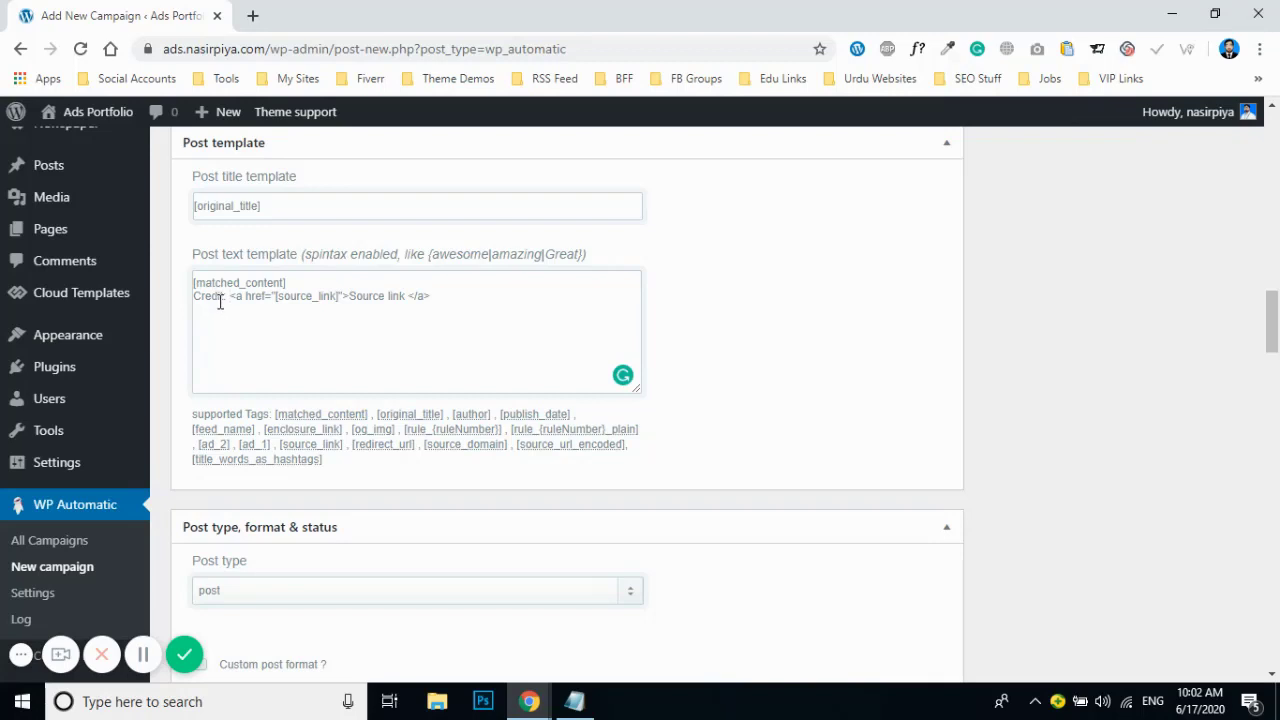
Examine the matched_content tag, the source_link address and the Source link text in the post text template
drag(349, 296, 405, 297)
click(382, 300)
click(382, 300)
drag(197, 284, 288, 284)
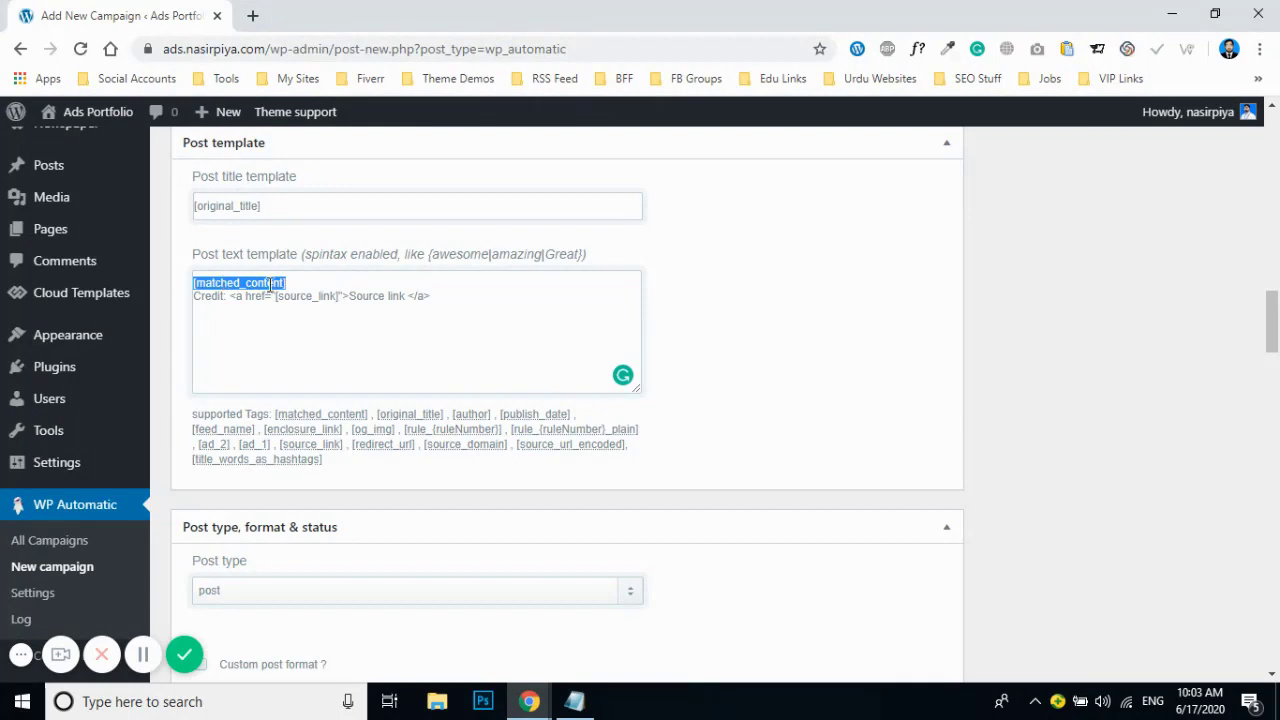
click(265, 281)
drag(290, 283, 193, 283)
drag(279, 296, 340, 296)
click(335, 296)
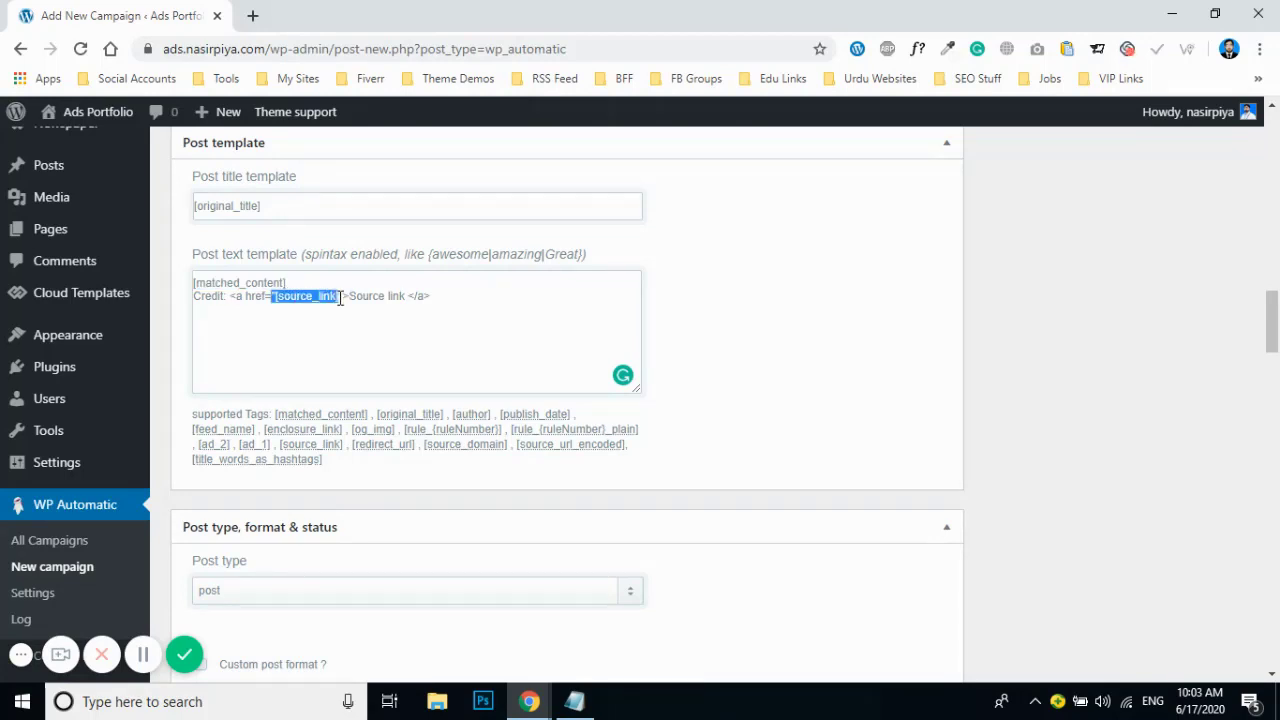
click(300, 298)
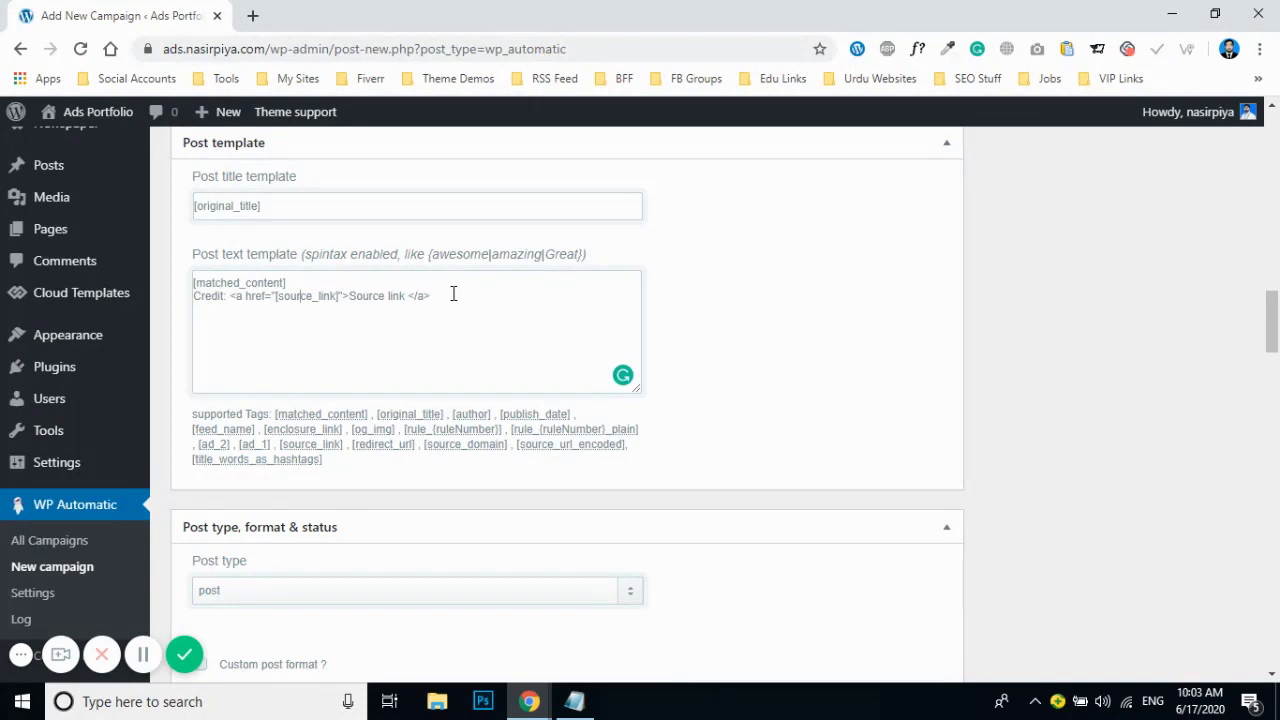
scroll(461, 291, up, 1)
scroll(461, 291, down, 1)
Enable stripping the first image from the content after setting it as the featured image
scroll(269, 311, down, 4)
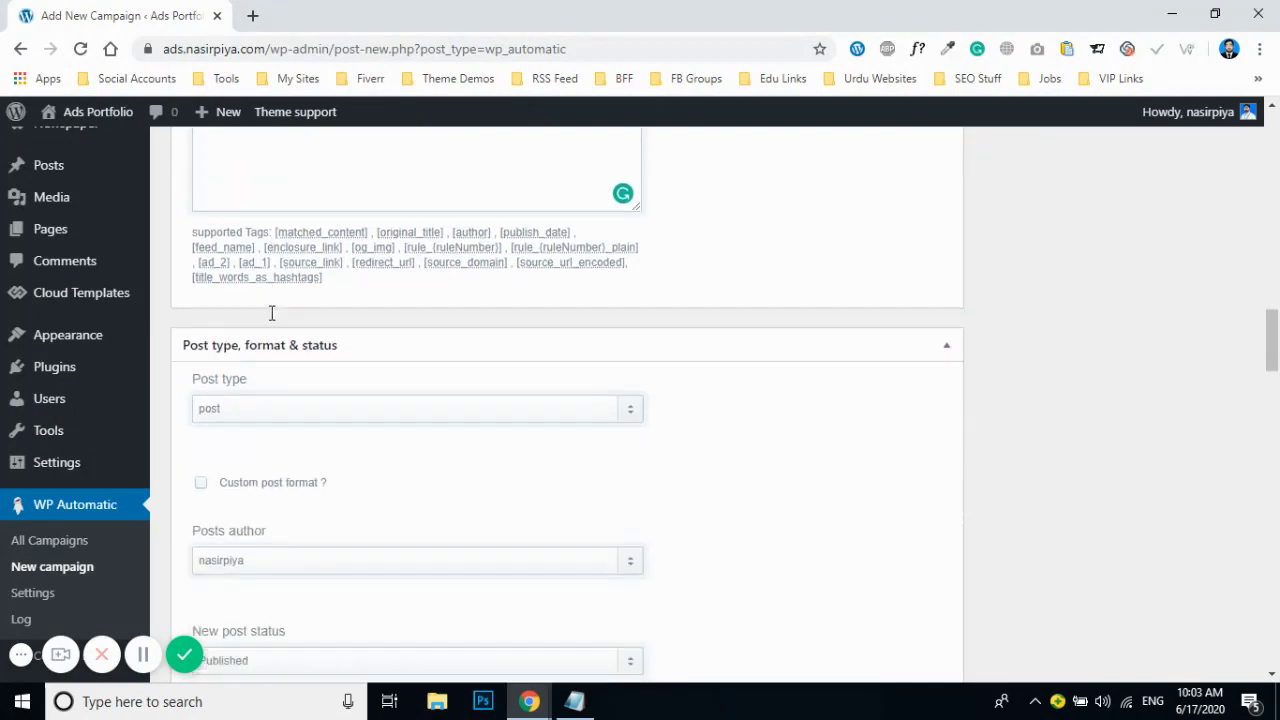
scroll(273, 320, down, 3)
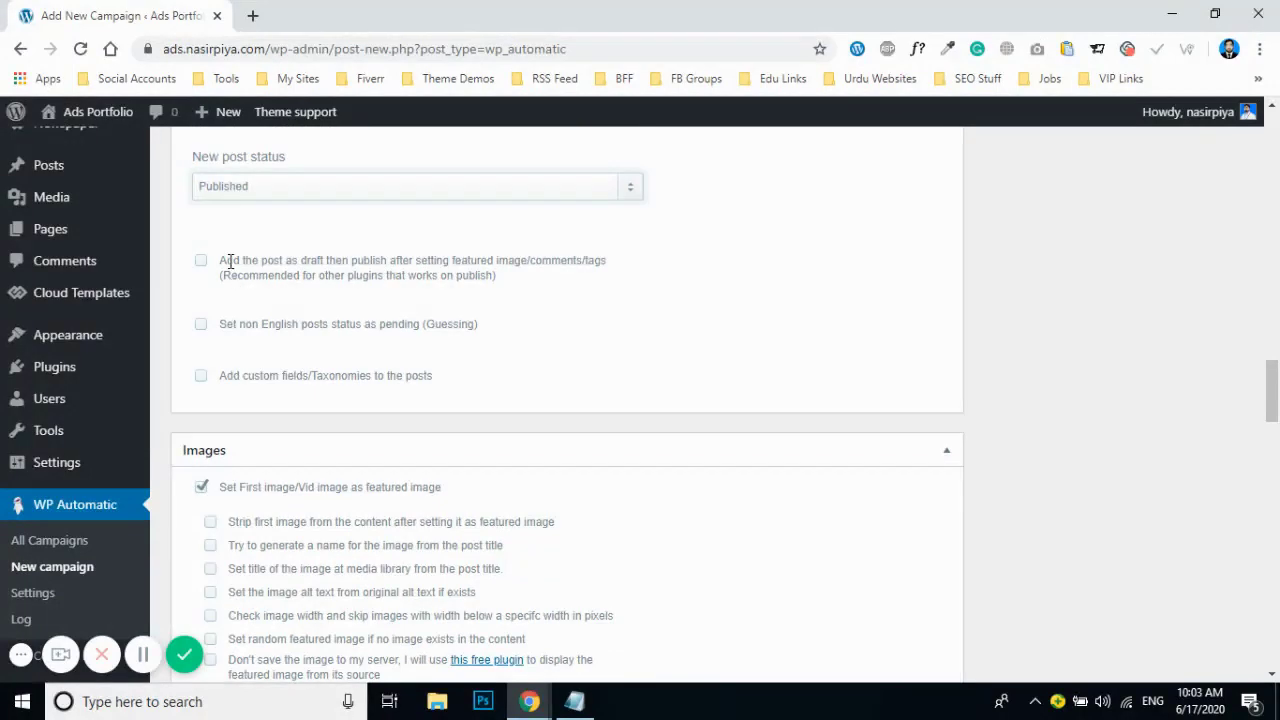
scroll(214, 337, down, 2)
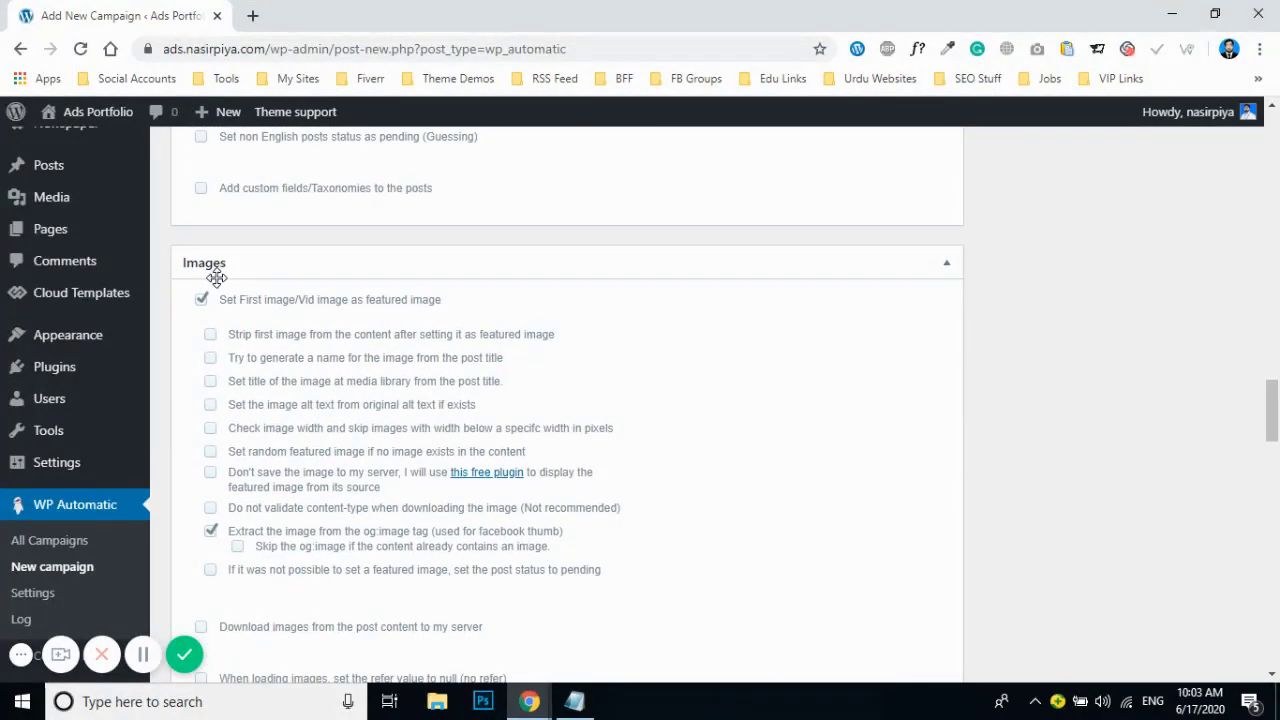
scroll(277, 320, up, 1)
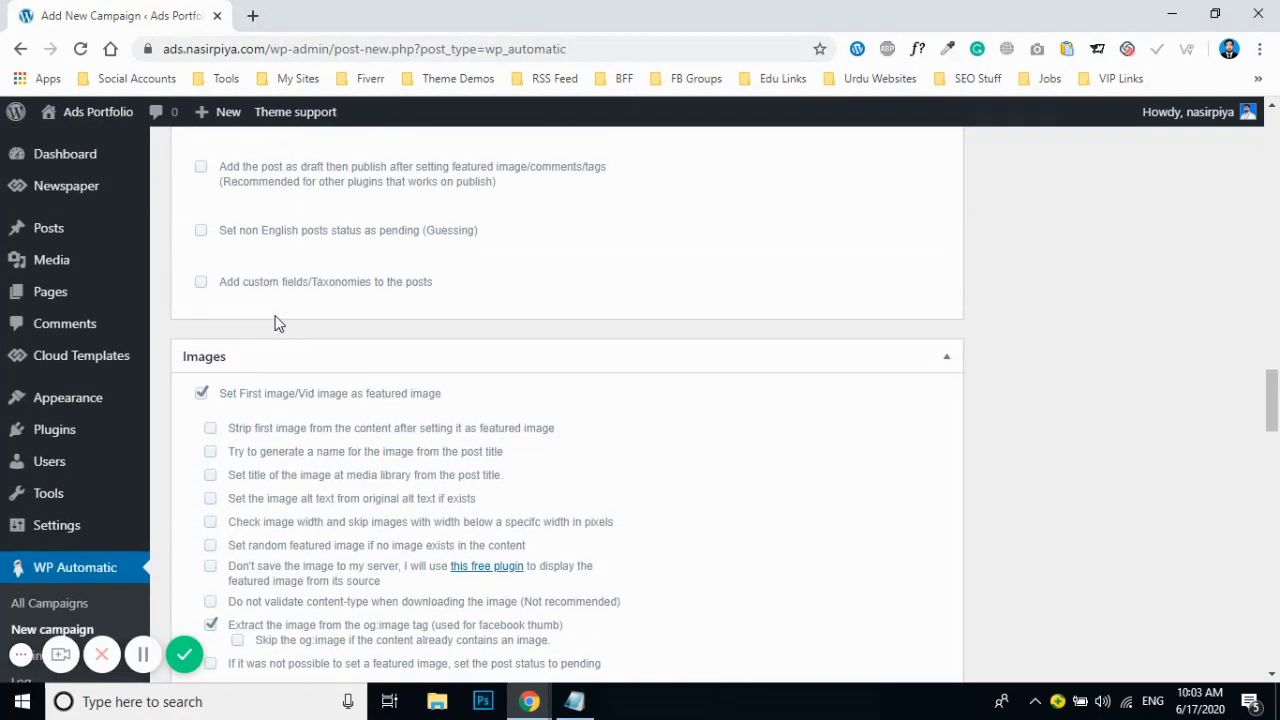
scroll(270, 325, down, 1)
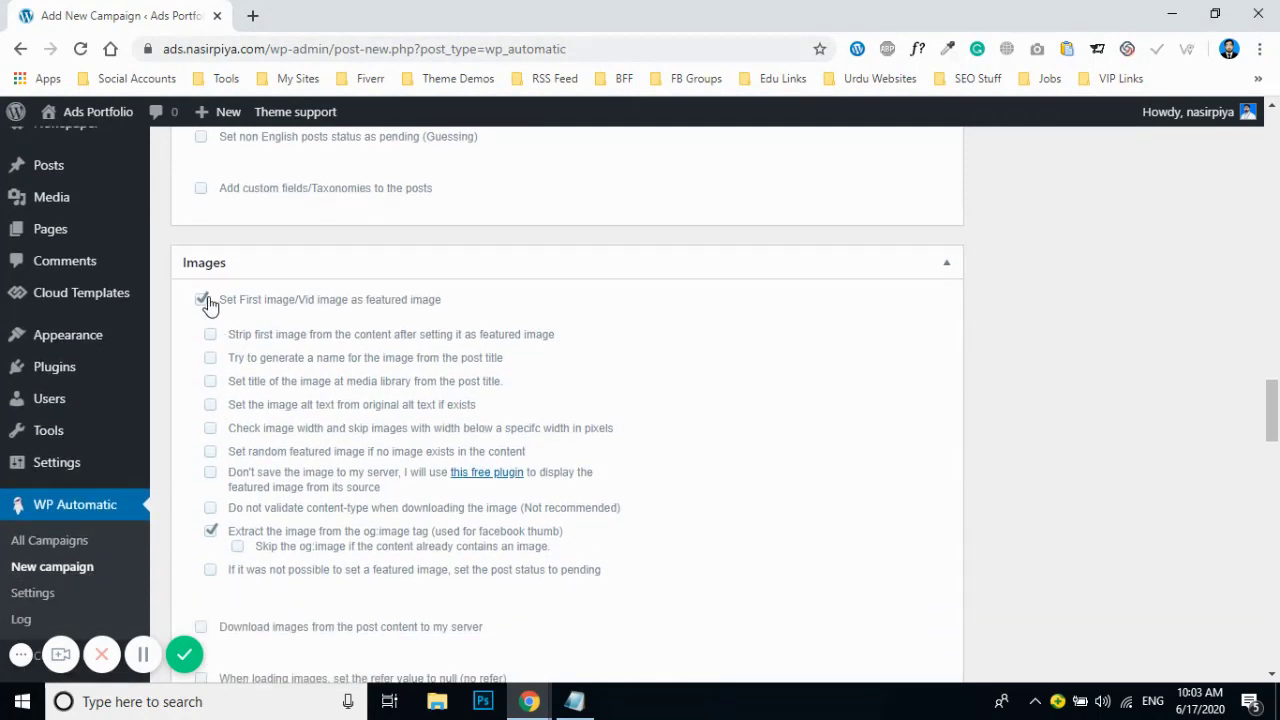
click(210, 334)
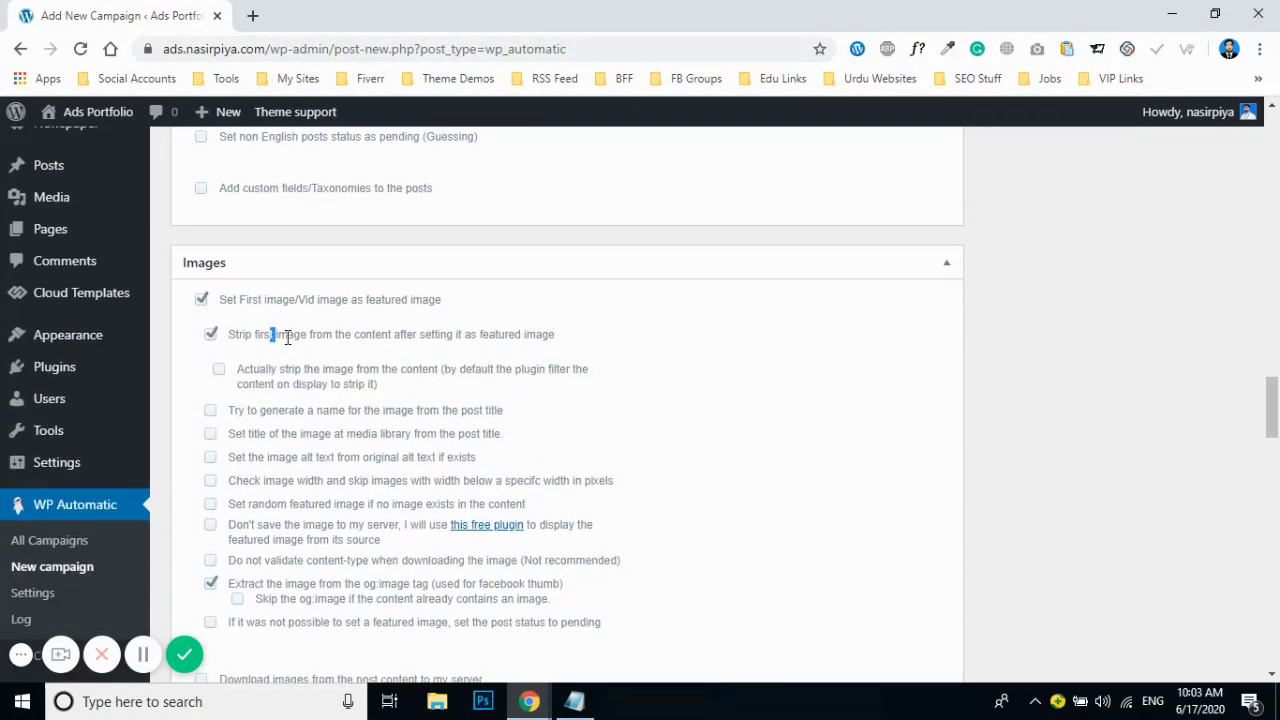
drag(270, 334, 411, 336)
click(439, 321)
Assign the campaign's posts to the US News category
scroll(425, 335, down, 1)
scroll(273, 340, down, 4)
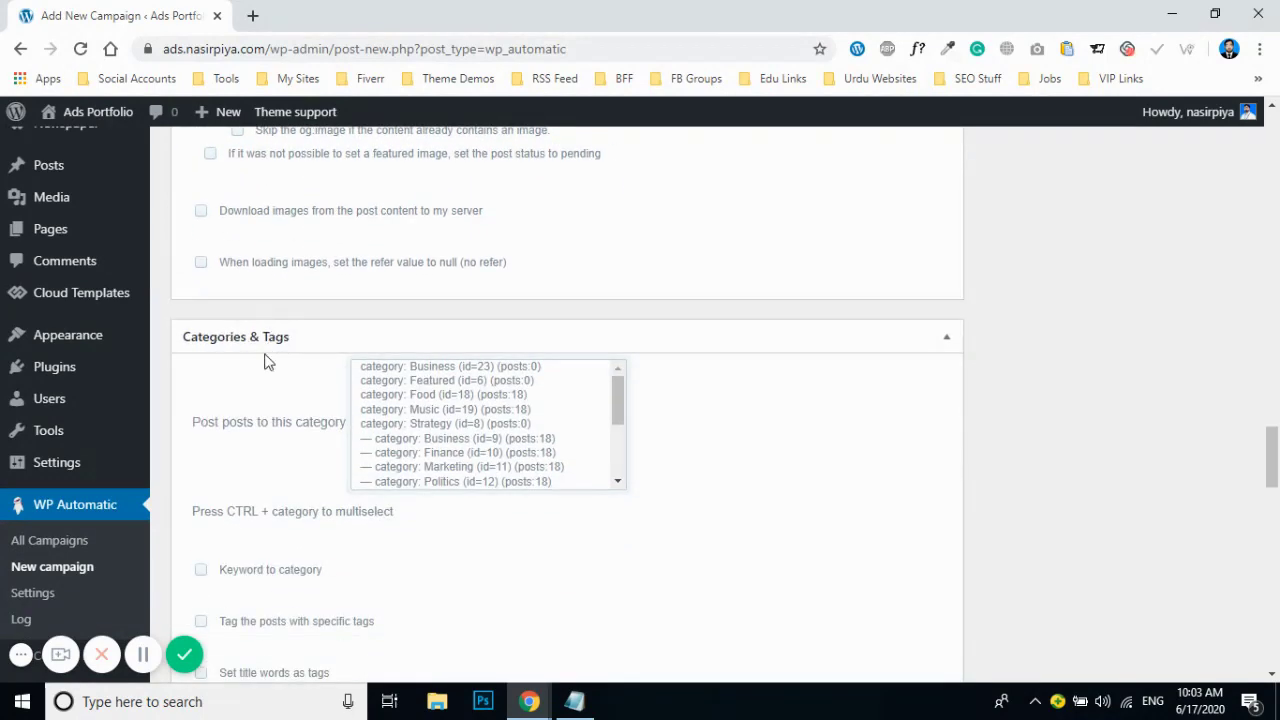
scroll(400, 360, down, 1)
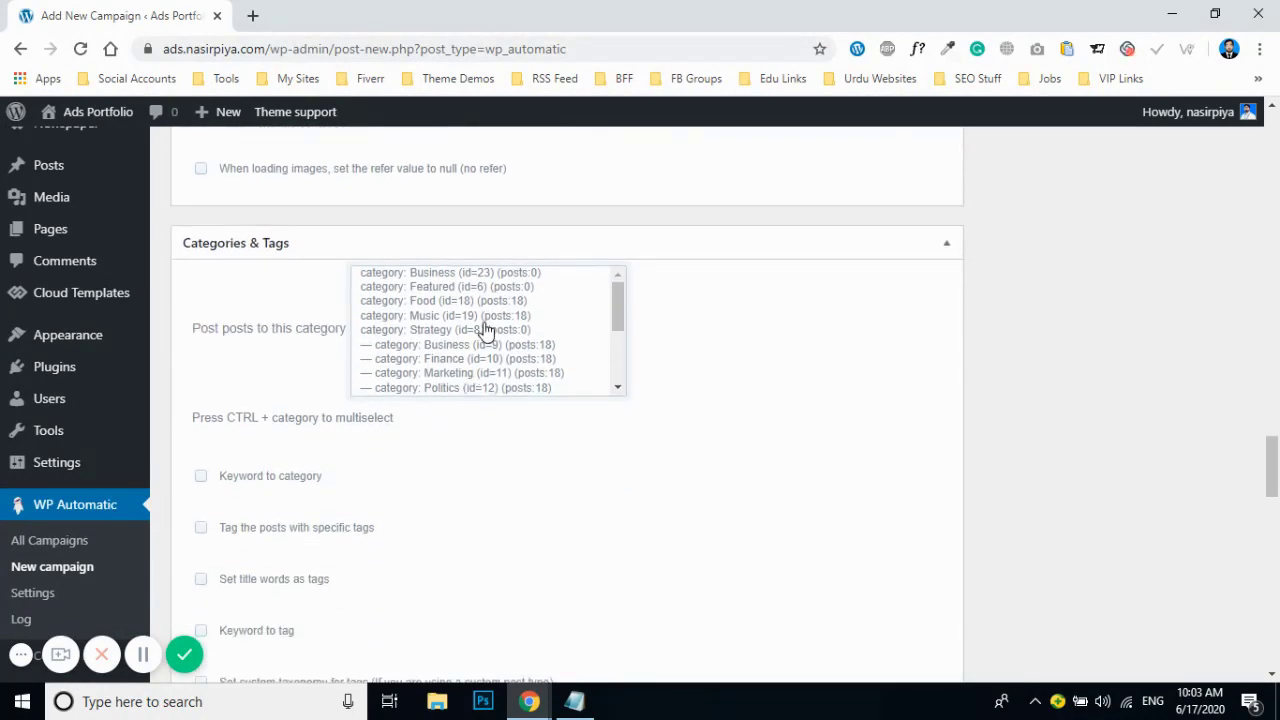
scroll(512, 330, down, 3)
scroll(516, 325, down, 1)
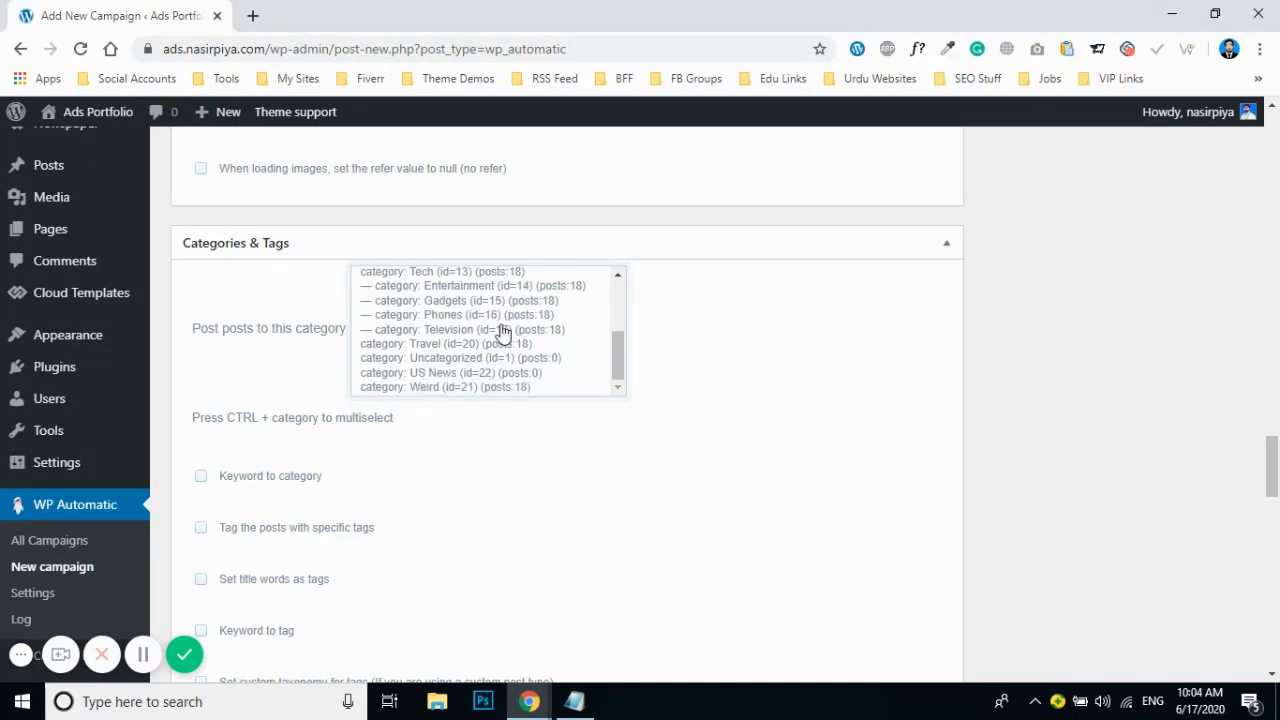
click(437, 375)
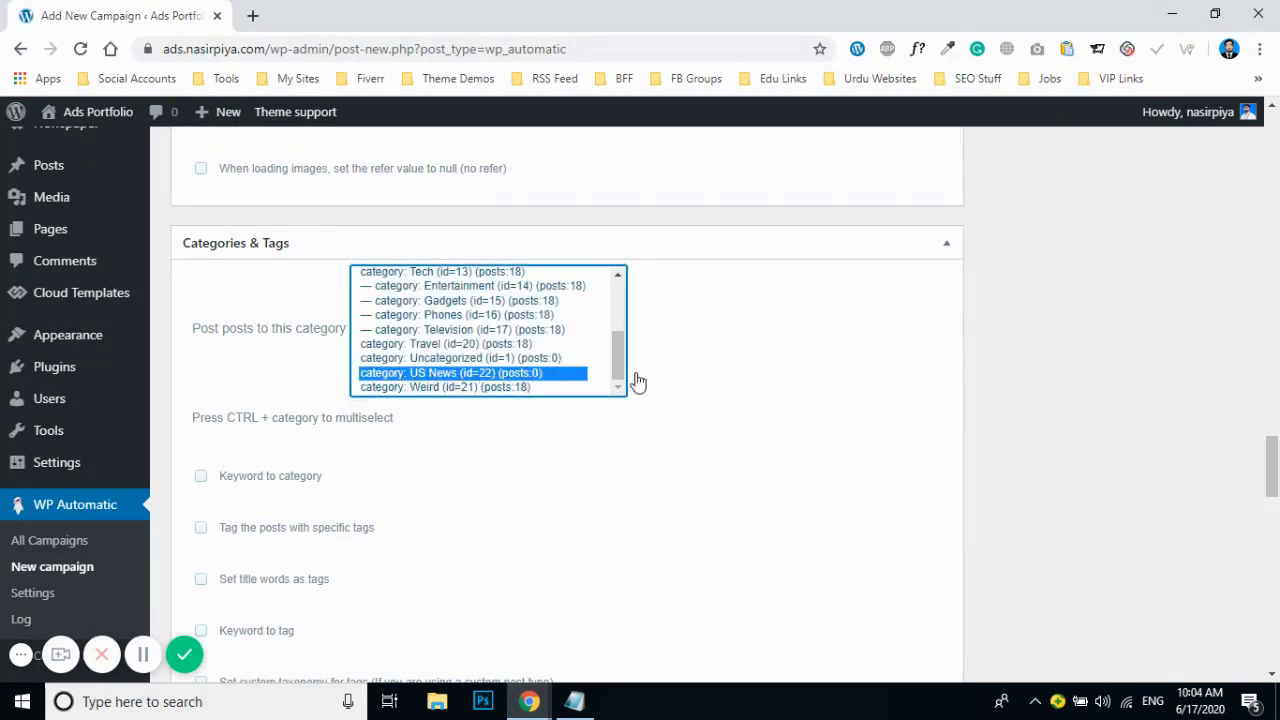
Enable the posts filter that skips a post if one with the same title is already published in the database
scroll(741, 388, down, 1)
scroll(430, 350, down, 2)
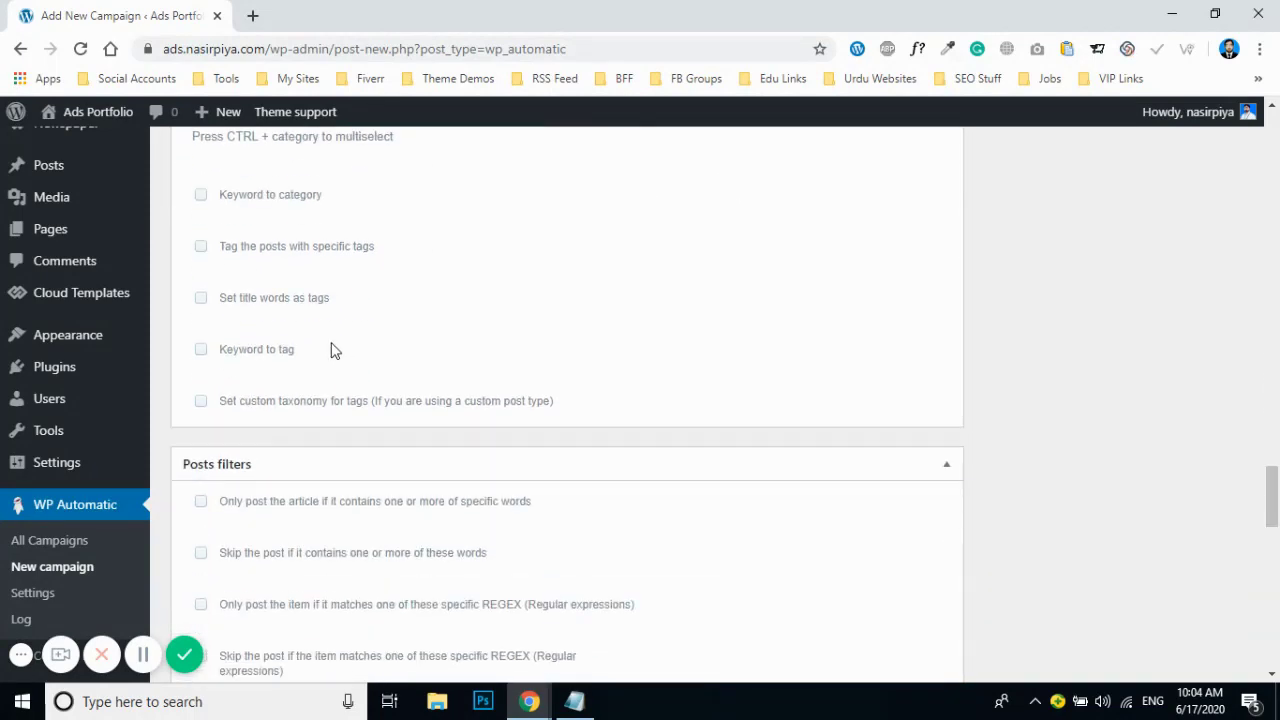
scroll(335, 350, down, 1)
scroll(333, 350, down, 3)
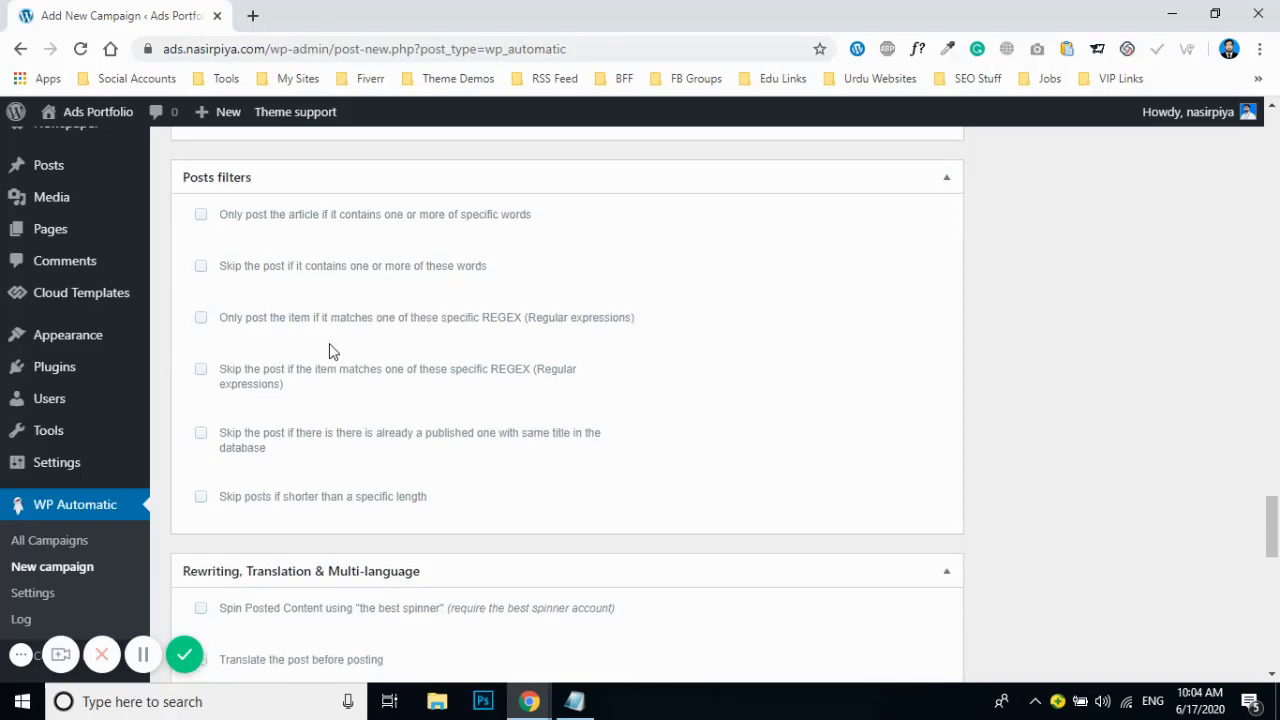
click(203, 348)
drag(236, 344, 598, 344)
click(408, 344)
drag(408, 344, 568, 347)
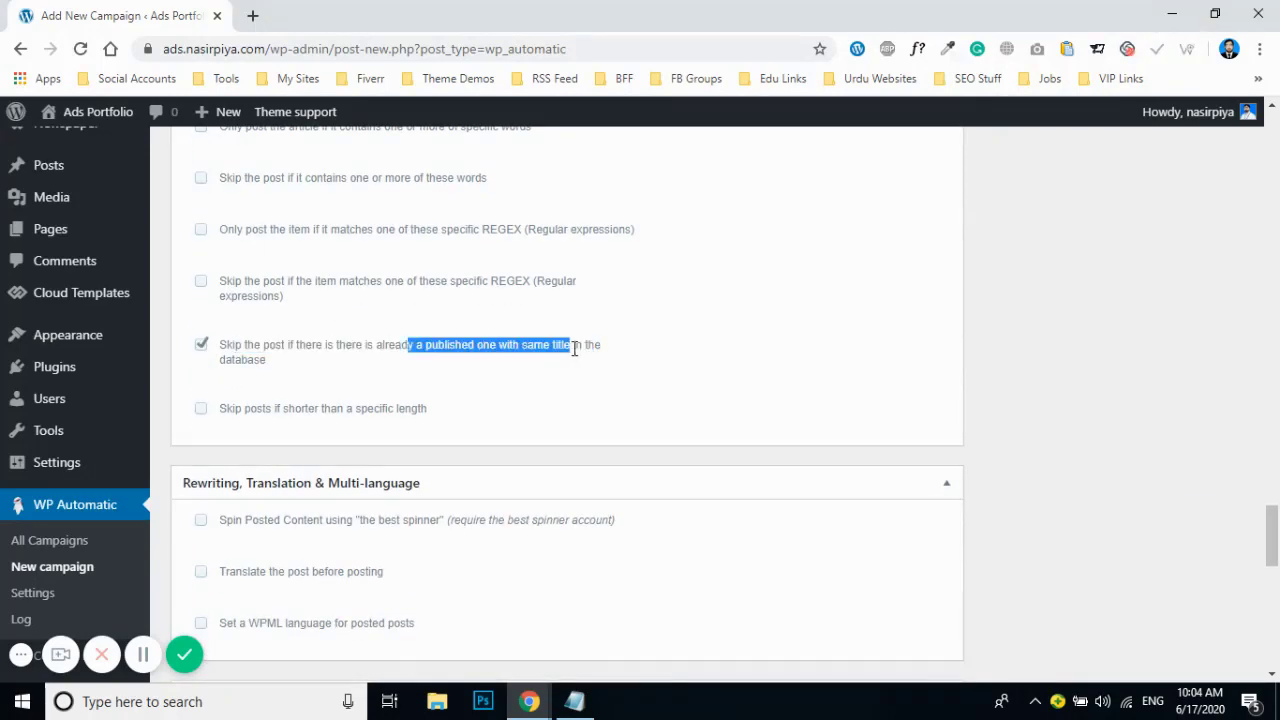
click(297, 348)
drag(277, 346, 446, 344)
click(432, 342)
scroll(432, 341, up, 1)
Enable stripping the original hyperlinks from the posts
scroll(432, 341, down, 6)
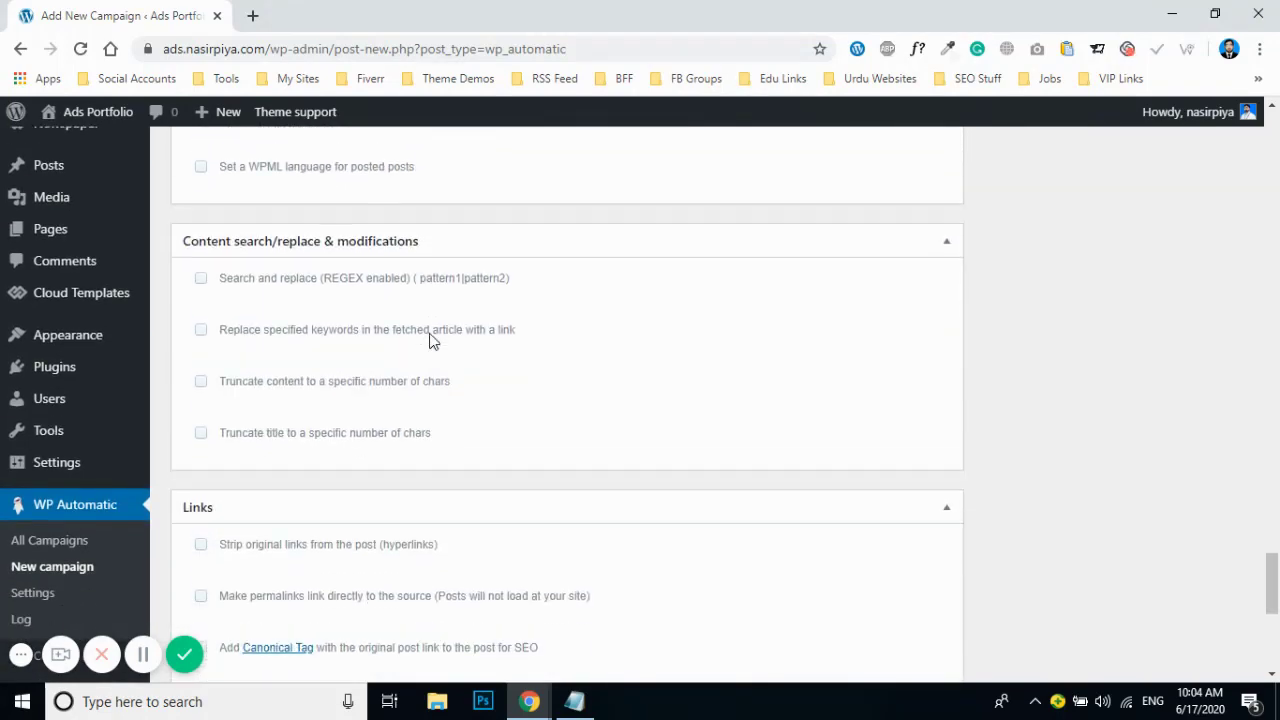
scroll(229, 351, up, 2)
scroll(252, 315, down, 1)
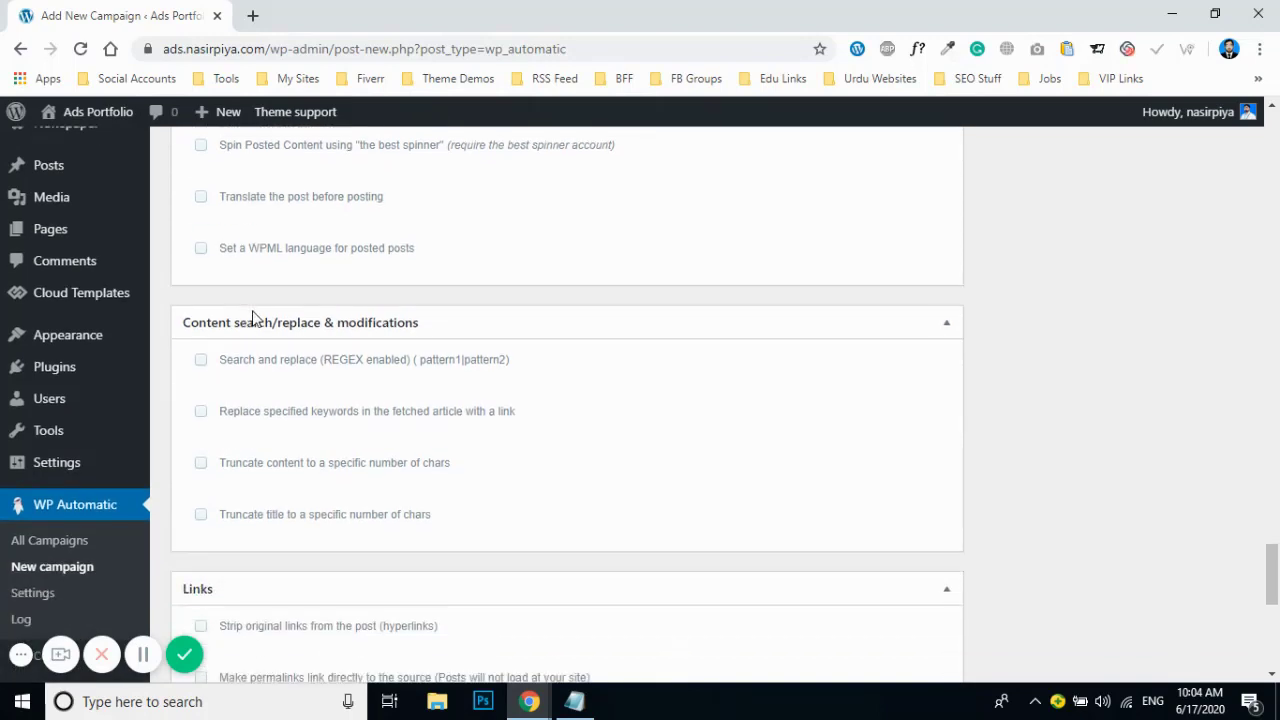
scroll(259, 388, down, 3)
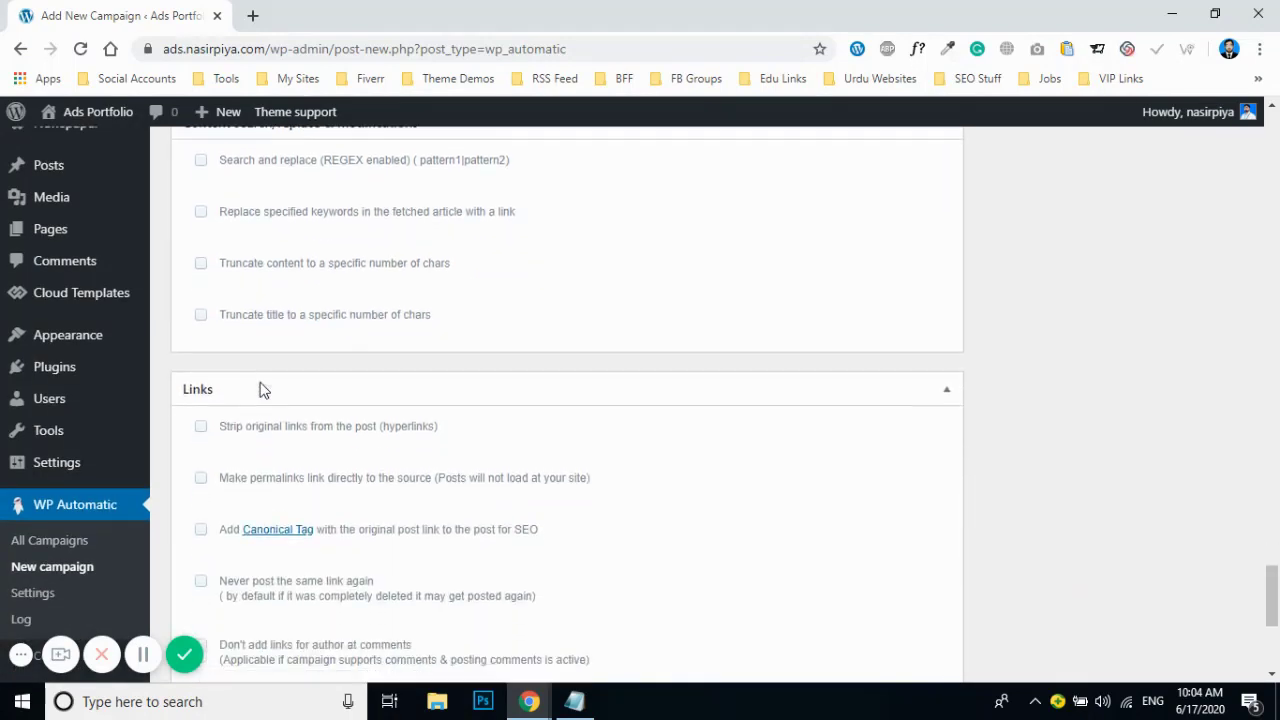
drag(229, 344, 395, 345)
click(201, 344)
click(318, 345)
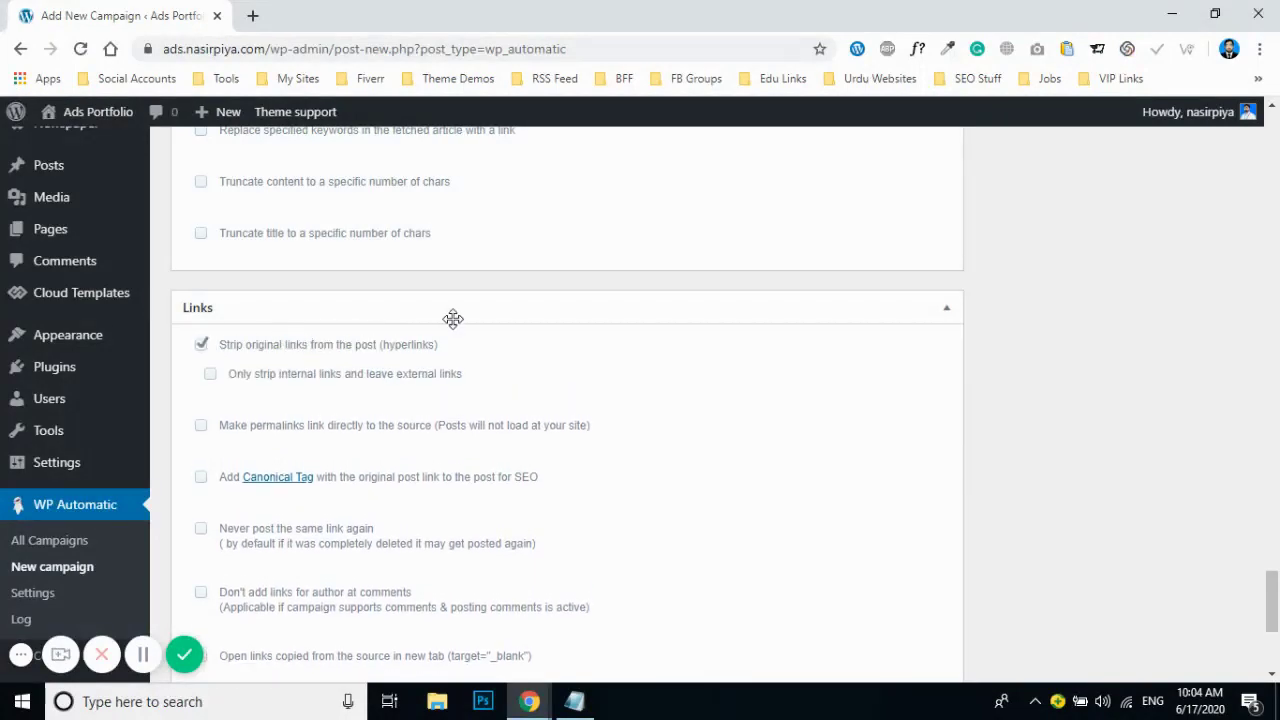
Enable never posting the same link again
scroll(451, 320, down, 2)
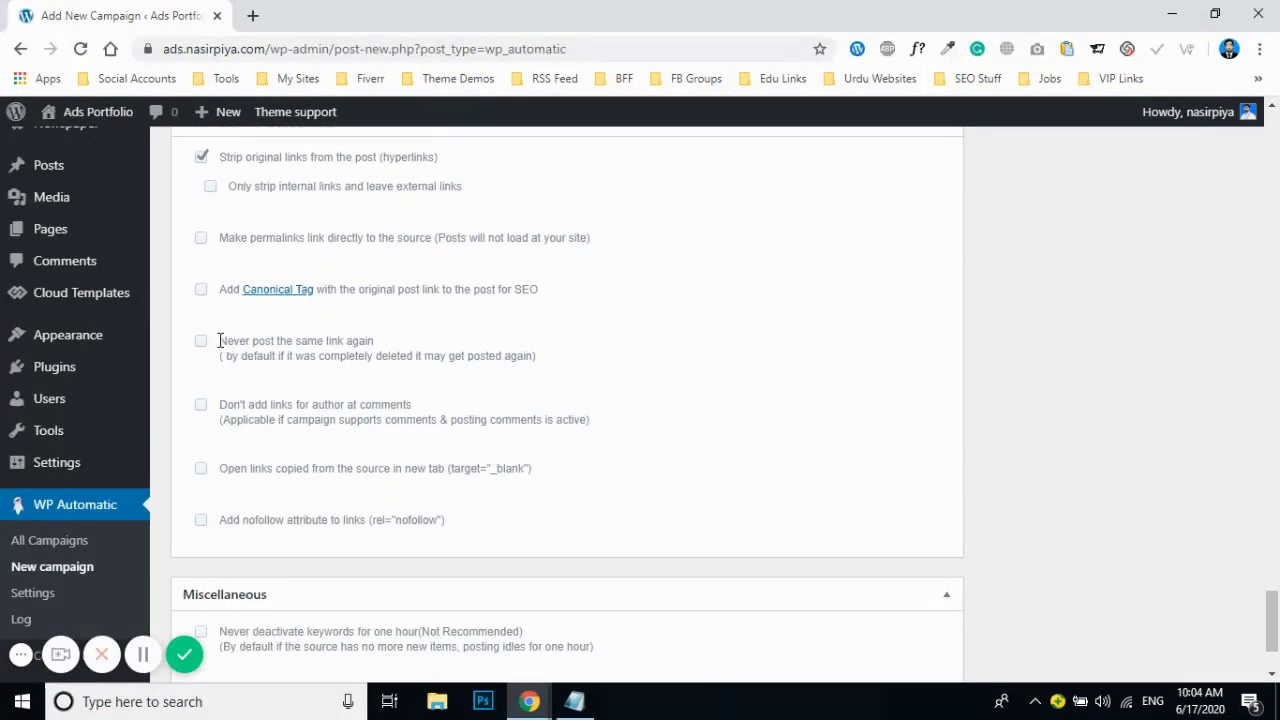
drag(227, 343, 386, 340)
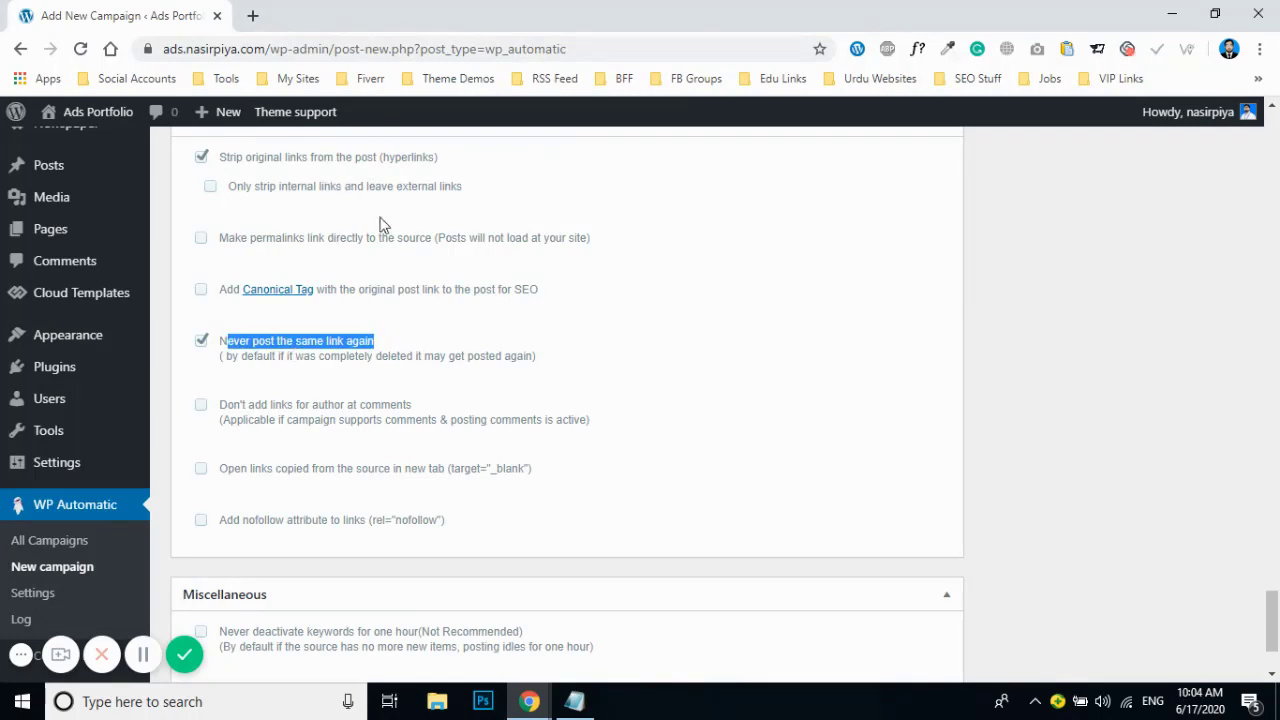
drag(276, 360, 372, 358)
click(335, 358)
Enable the link options for no author links at comments, opening source links in a new tab, and adding the nofollow attribute
click(197, 407)
drag(231, 404, 366, 406)
click(260, 356)
drag(229, 344, 324, 342)
click(283, 352)
click(201, 468)
click(201, 520)
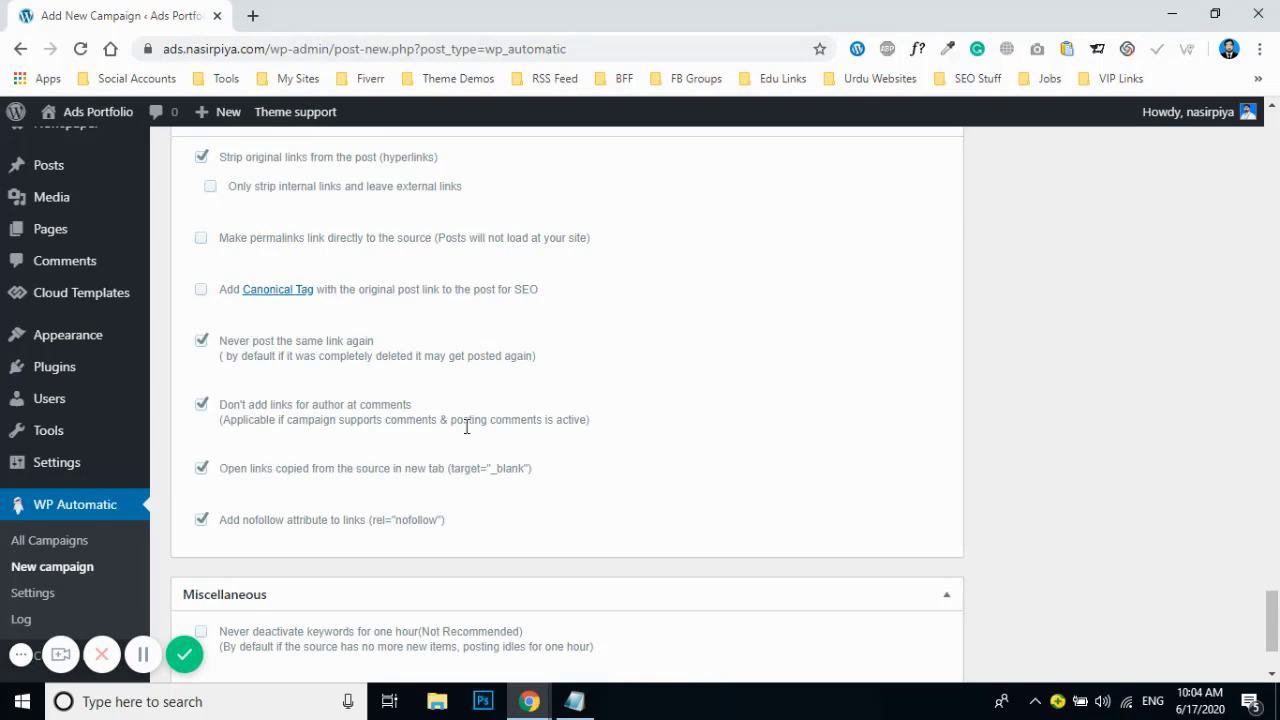
Set the campaign's update frequency to add a new post every 2 hours
scroll(674, 433, up, 2)
drag(1272, 598, 1272, 150)
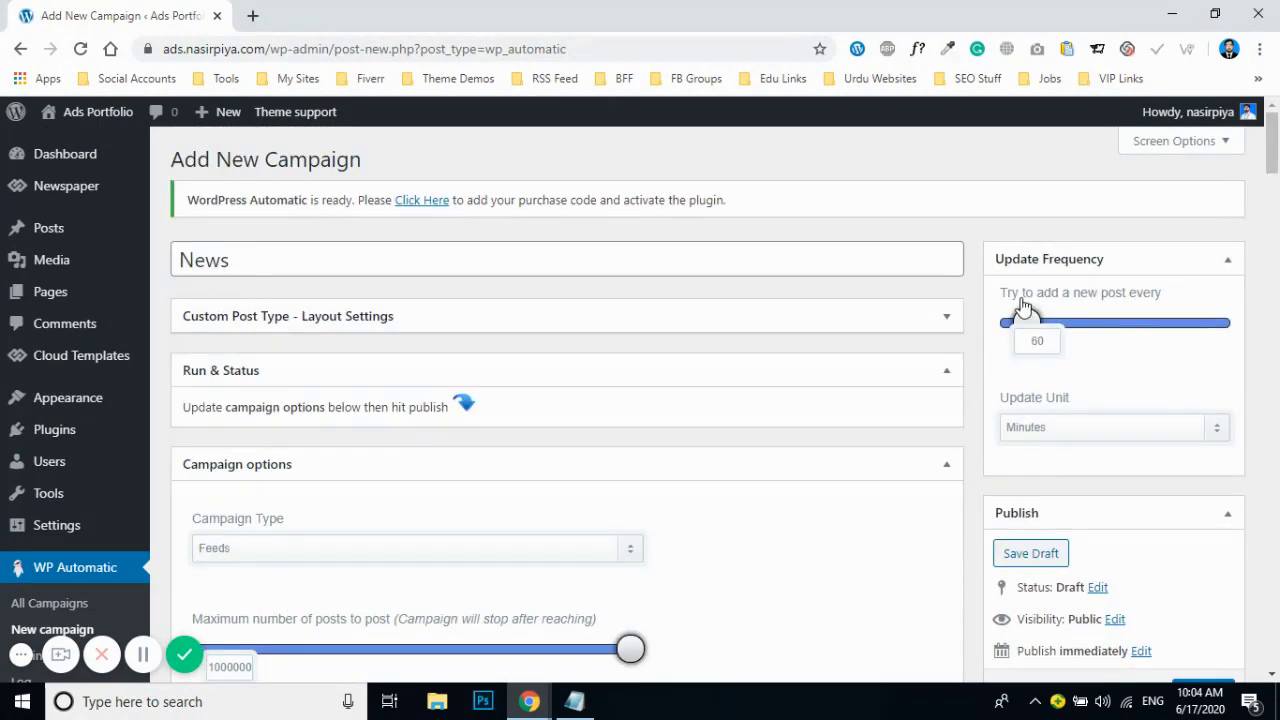
double_click(1017, 338)
text(2)
click(1043, 425)
click(1010, 456)
click(1037, 430)
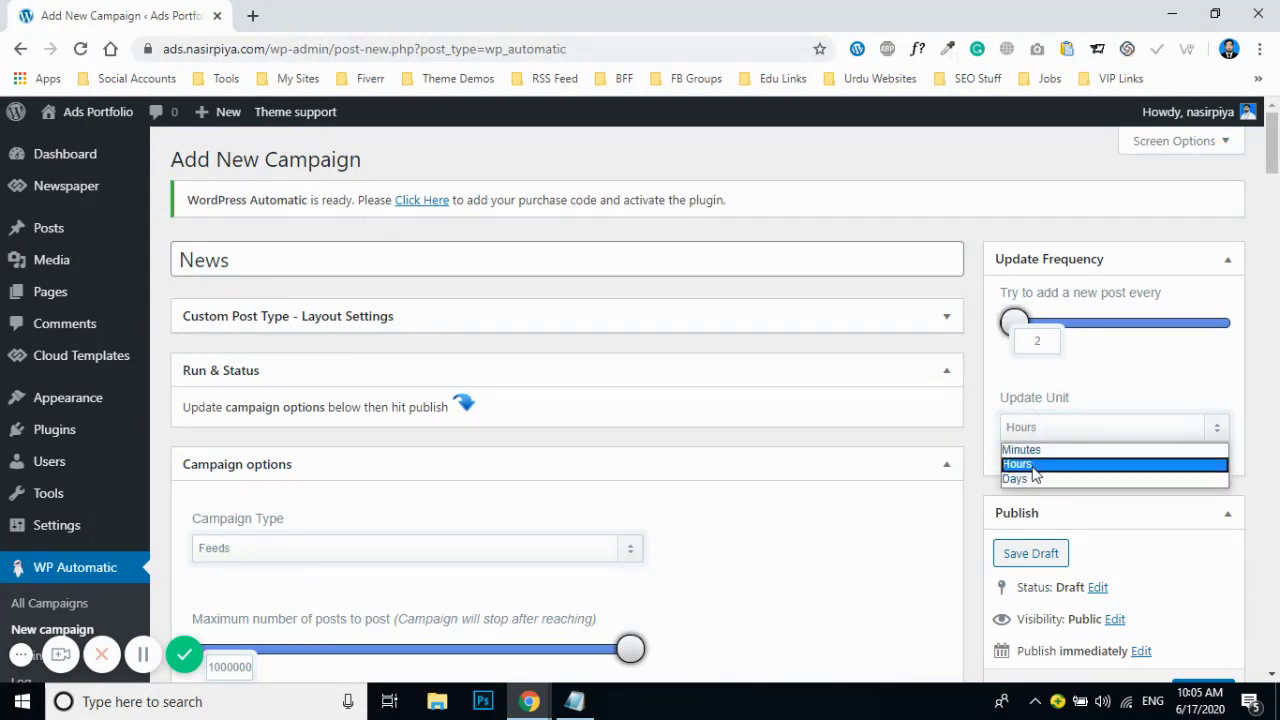
click(1020, 430)
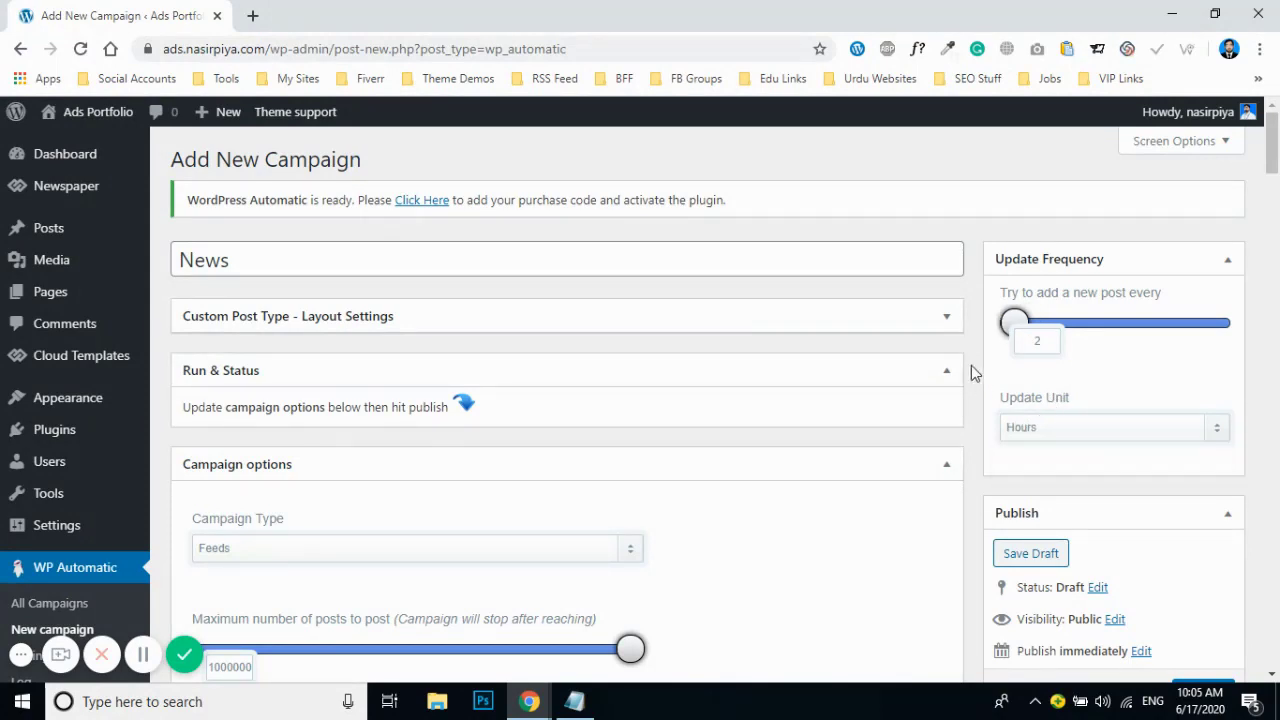
scroll(257, 360, down, 3)
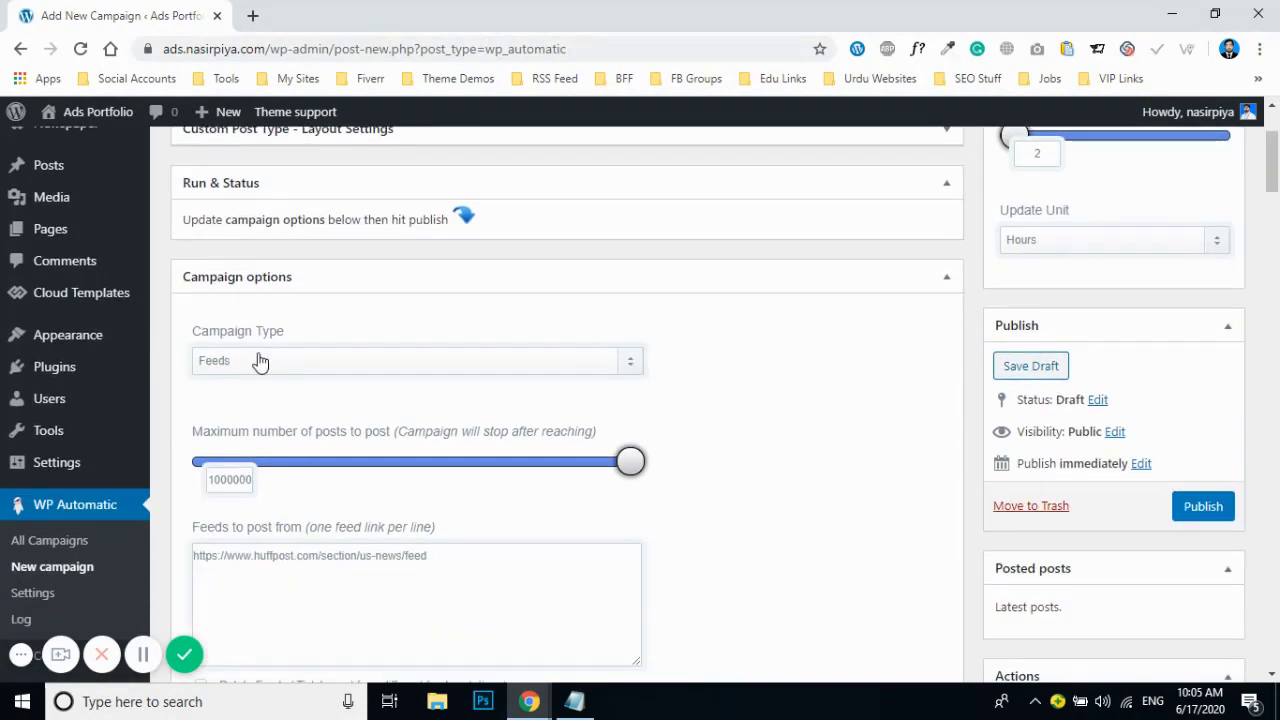
scroll(820, 487, up, 1)
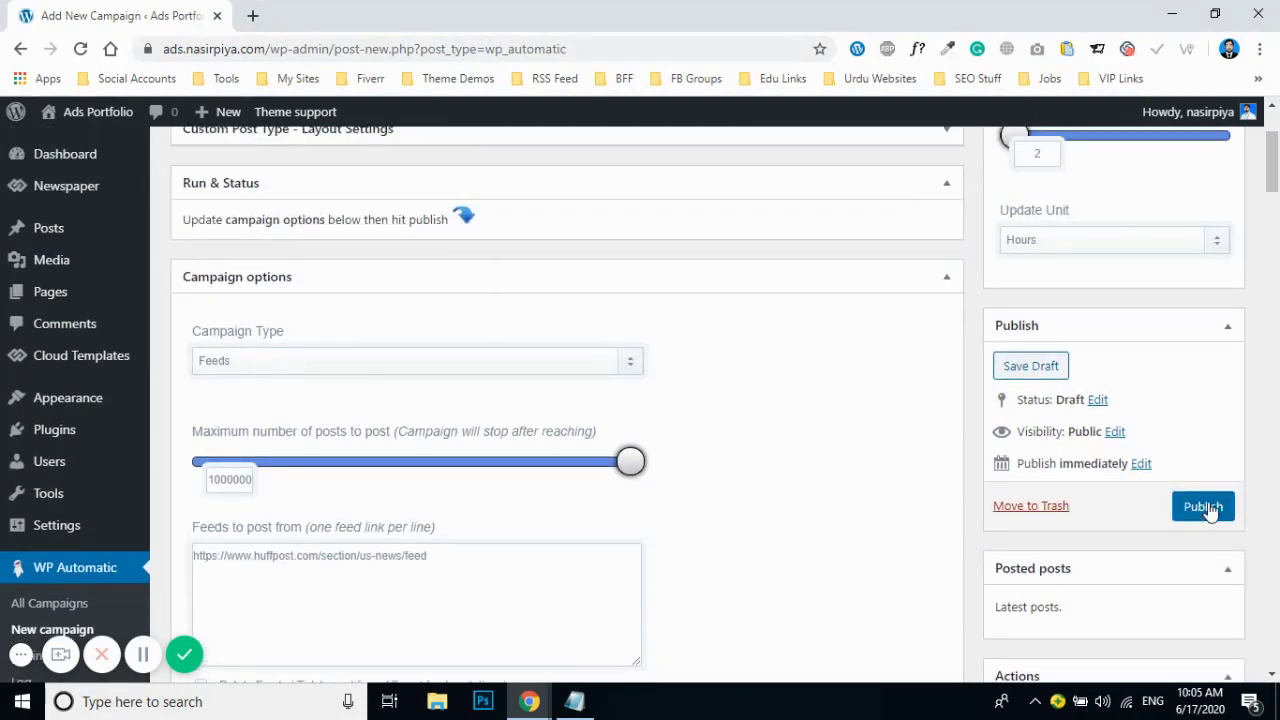
scroll(731, 408, up, 2)
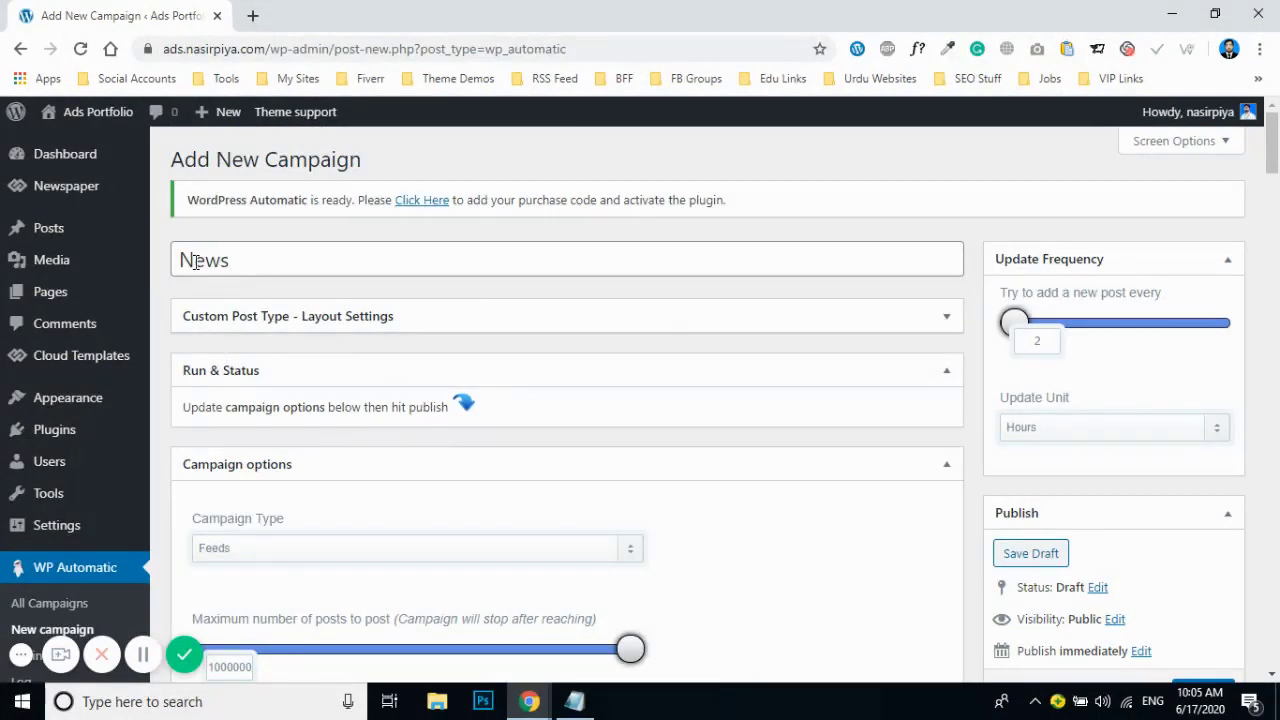
Review the campaign type choices, feed link, extraction methods, and the options for original post time and skipping posts without content or images
scroll(335, 325, down, 4)
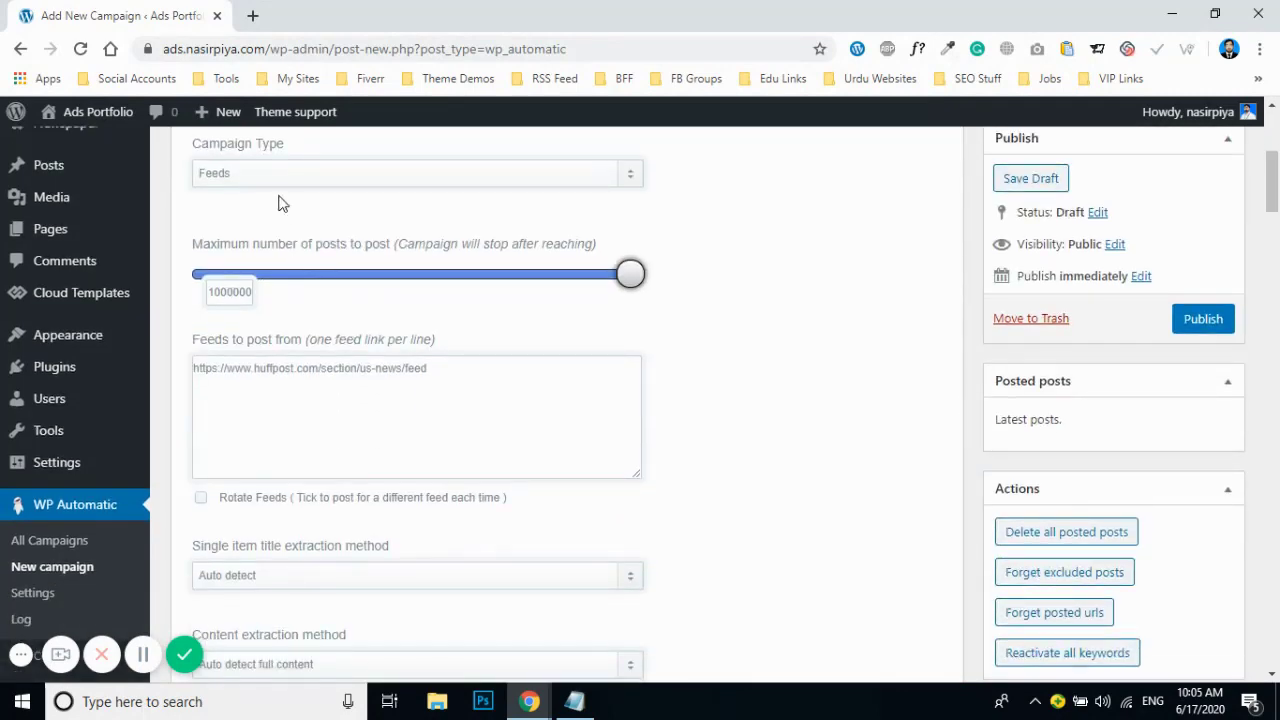
click(279, 178)
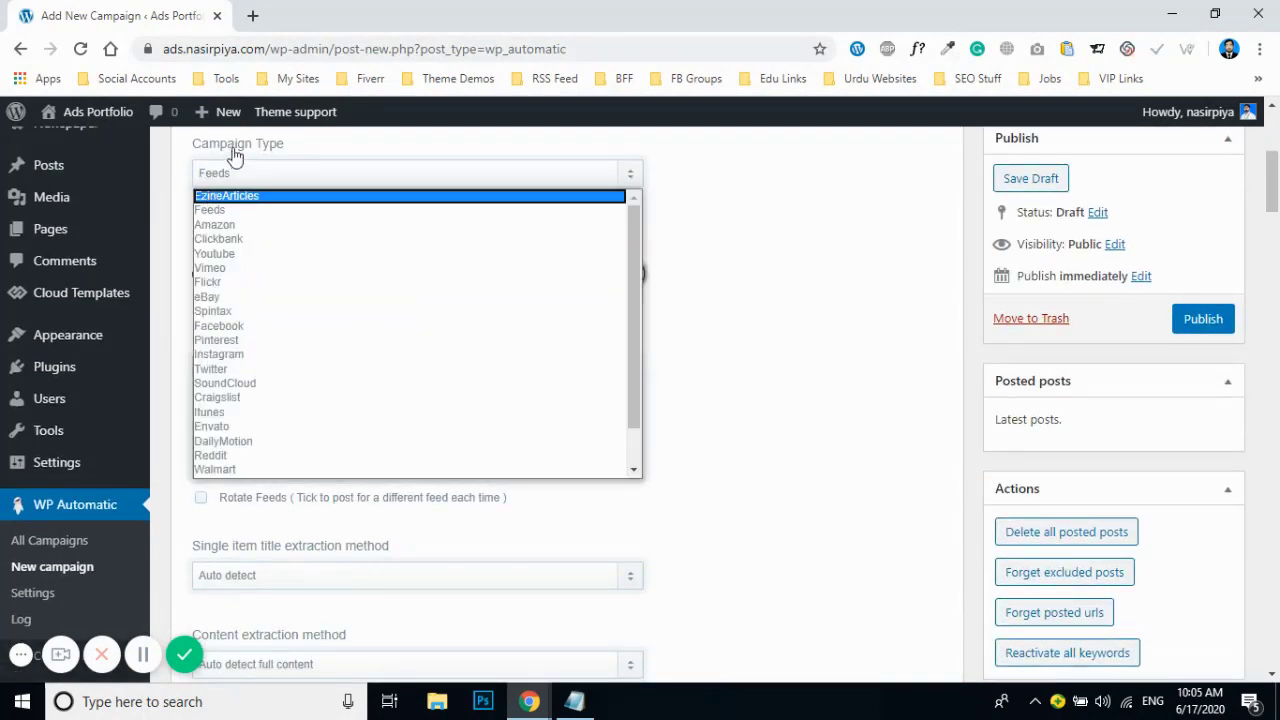
click(214, 211)
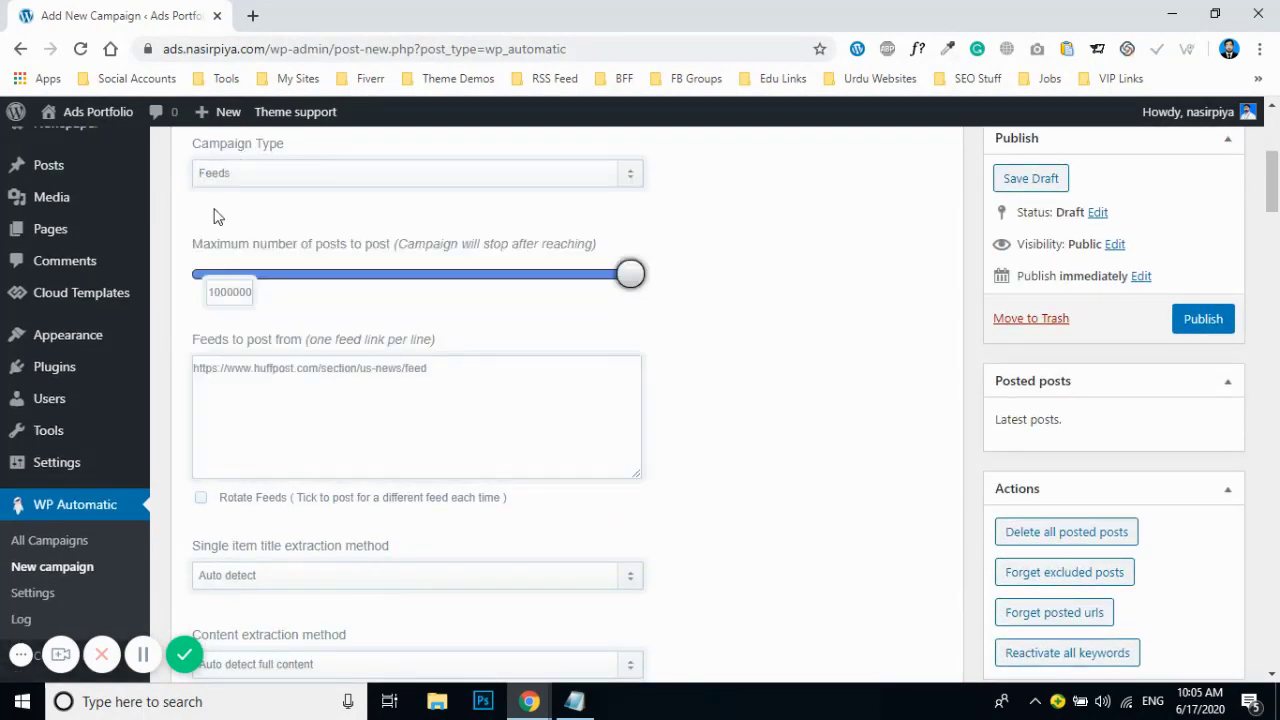
scroll(266, 310, down, 1)
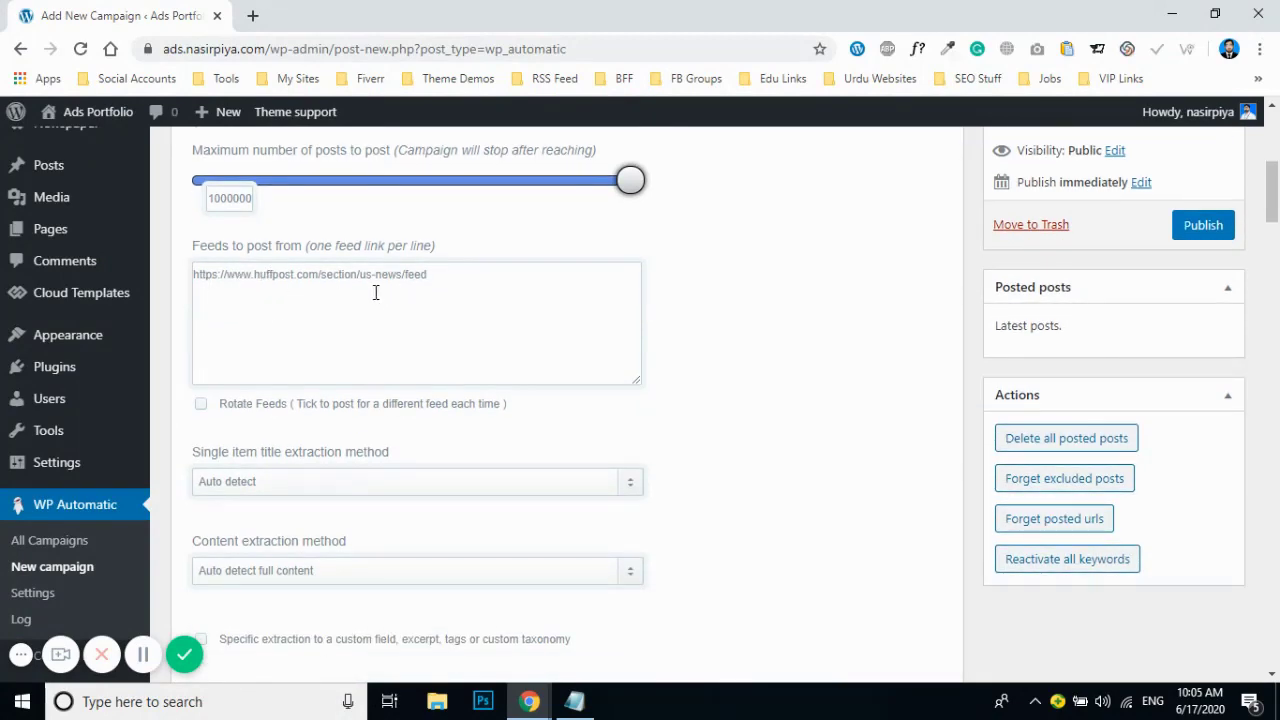
scroll(319, 292, down, 6)
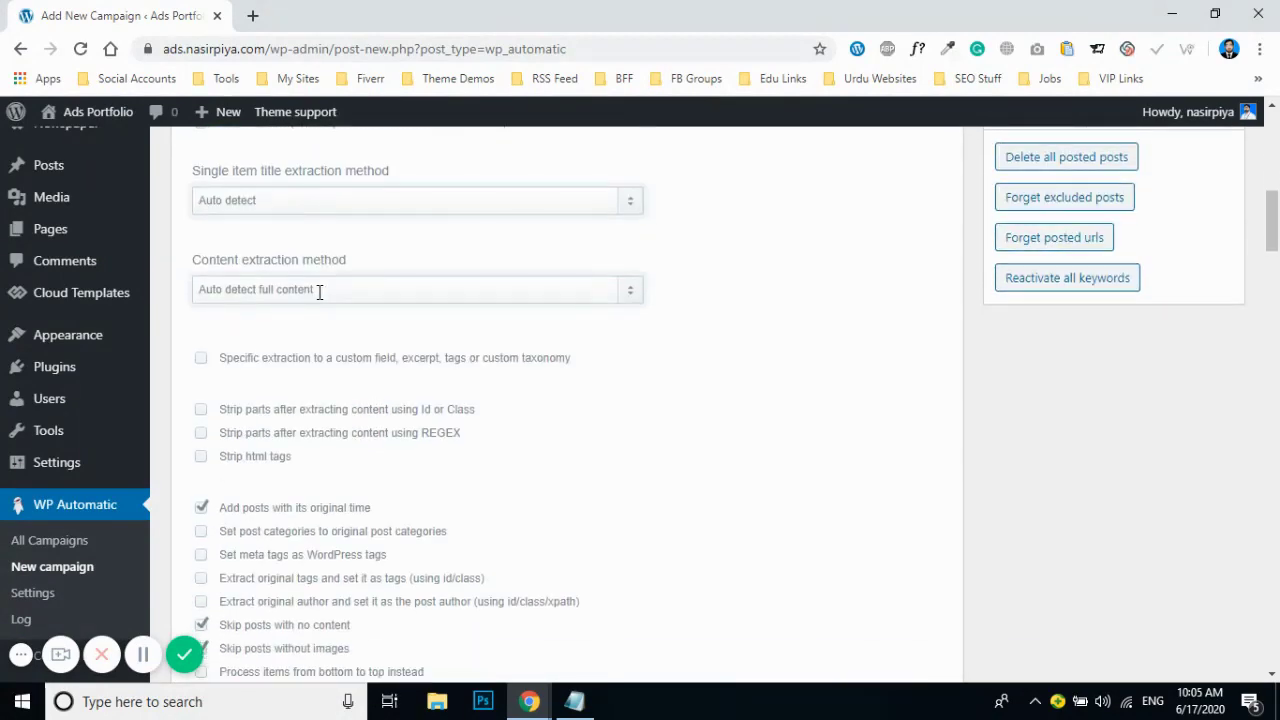
drag(243, 226, 377, 229)
click(248, 226)
click(256, 226)
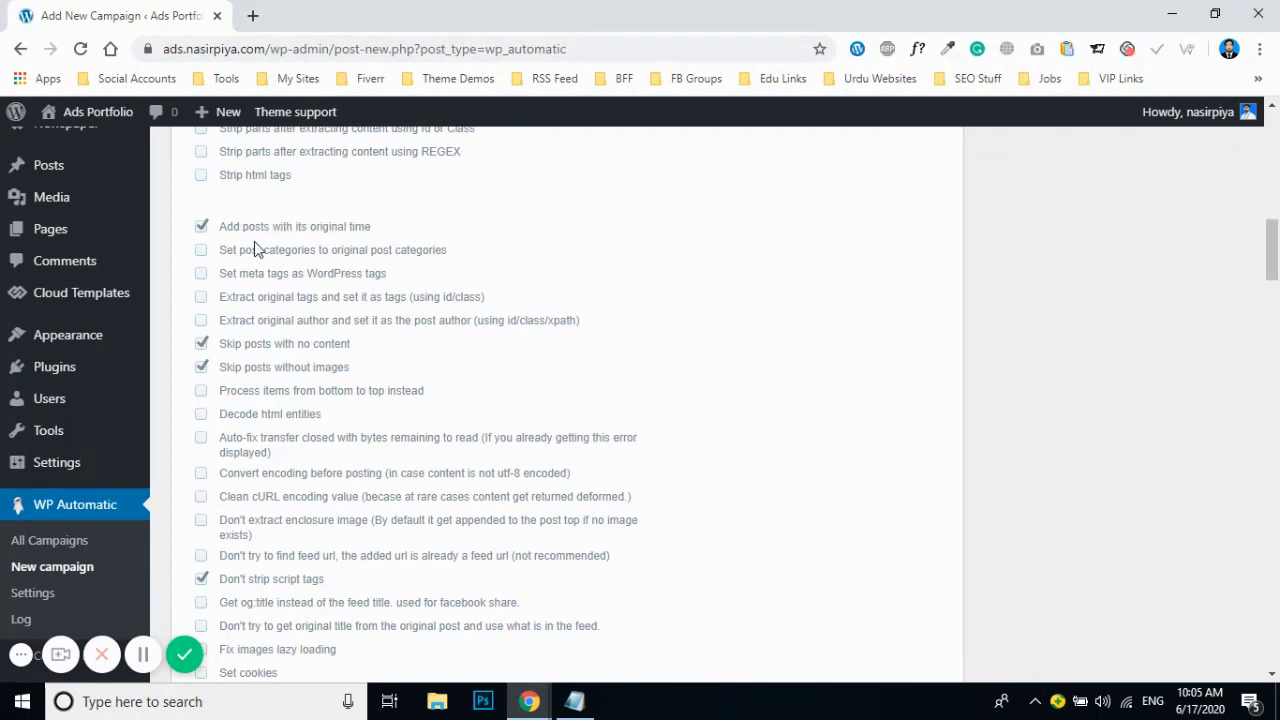
drag(215, 348, 372, 367)
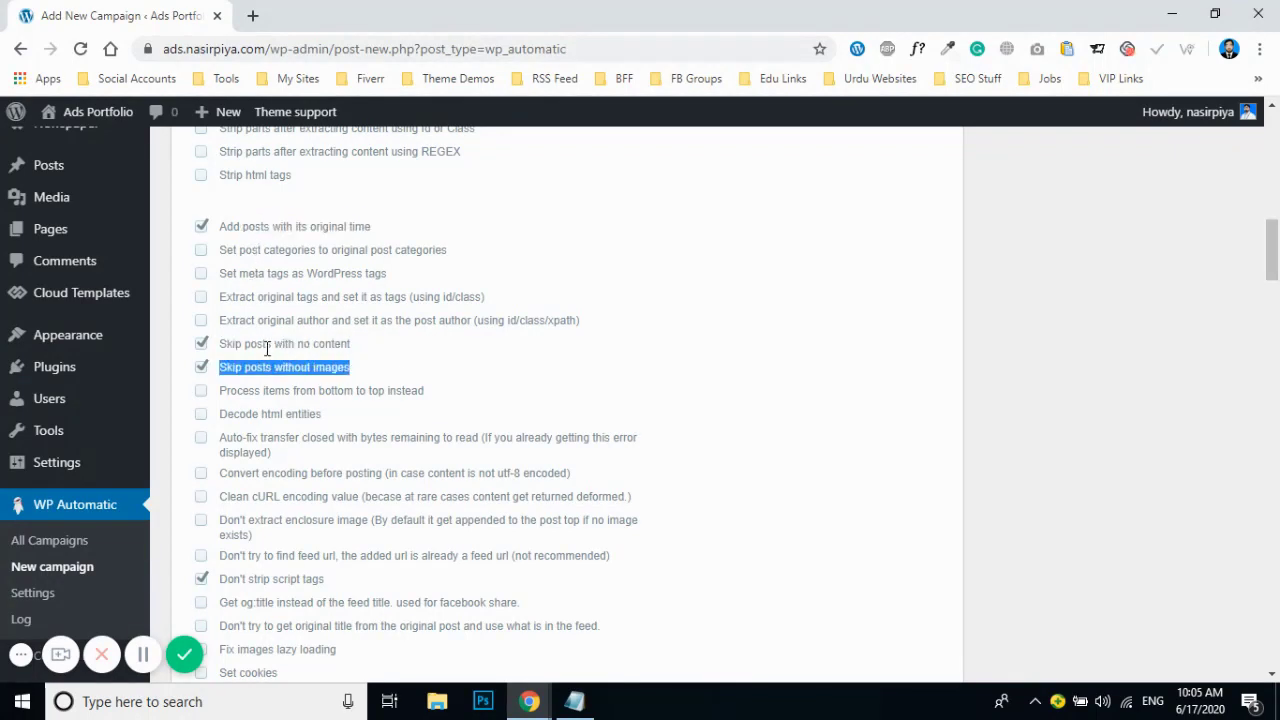
drag(263, 343, 387, 340)
drag(274, 367, 394, 366)
click(306, 366)
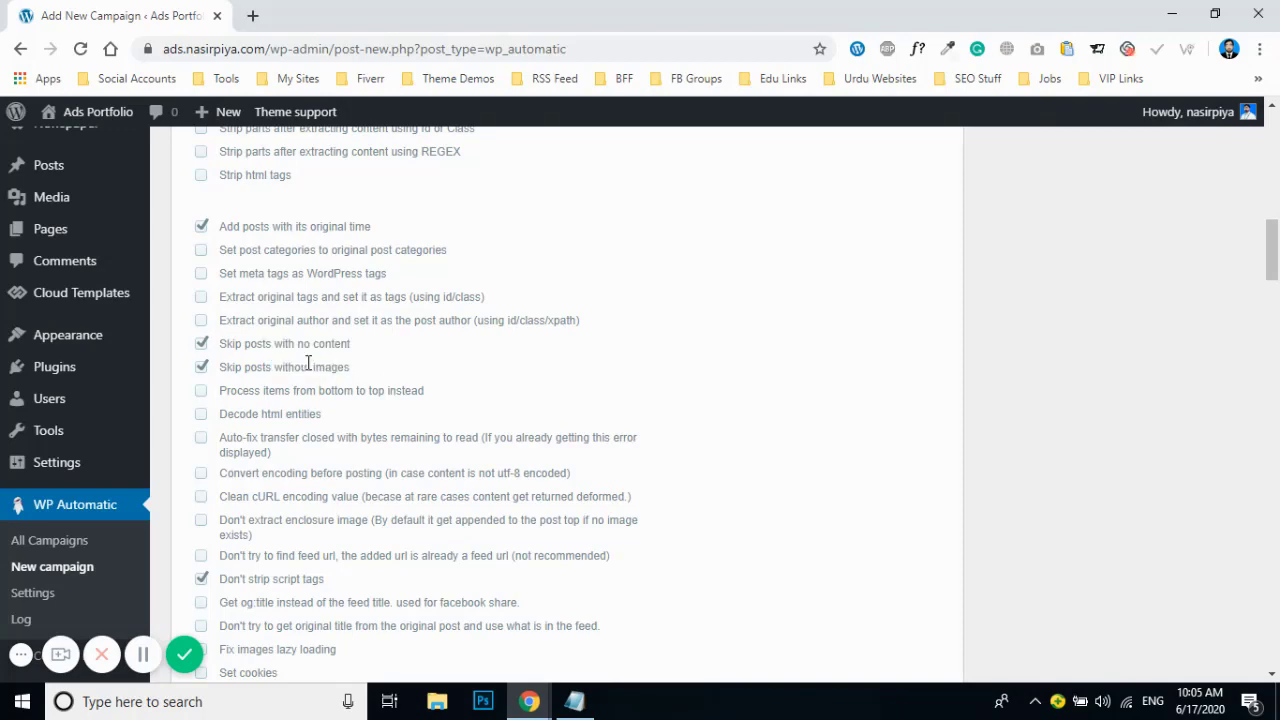
scroll(311, 366, down, 2)
scroll(312, 368, down, 4)
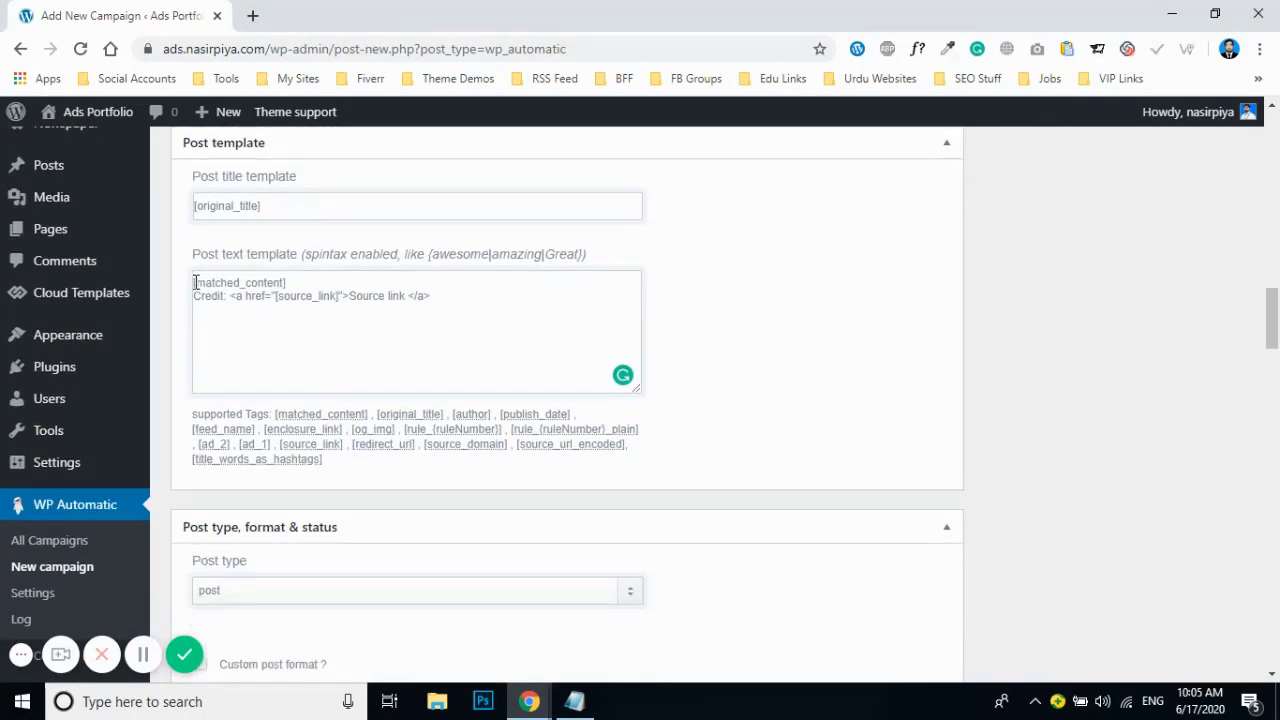
Examine the matched content tag, credit text, source link tag and link text in the post text template
mouse_move(193, 286)
mouse_down()
mouse_move(297, 283)
mouse_move(193, 287)
mouse_up()
click(254, 283)
drag(292, 283, 200, 285)
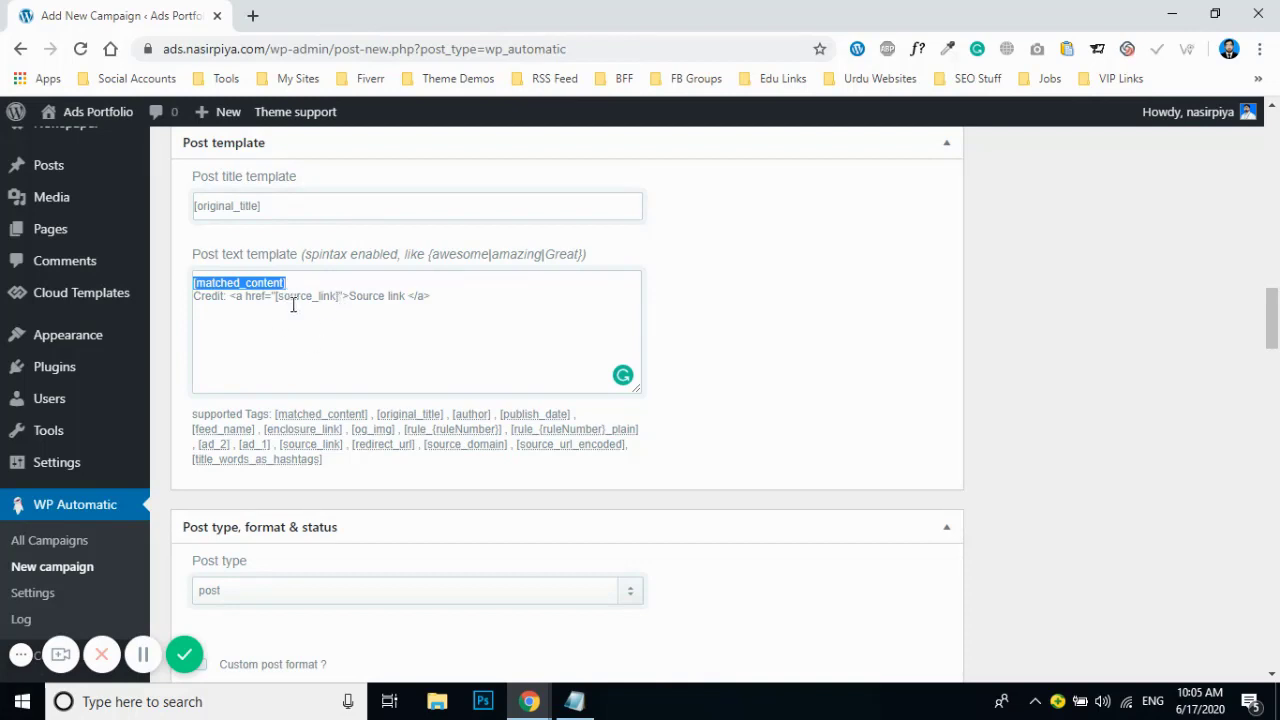
drag(271, 297, 398, 294)
click(340, 297)
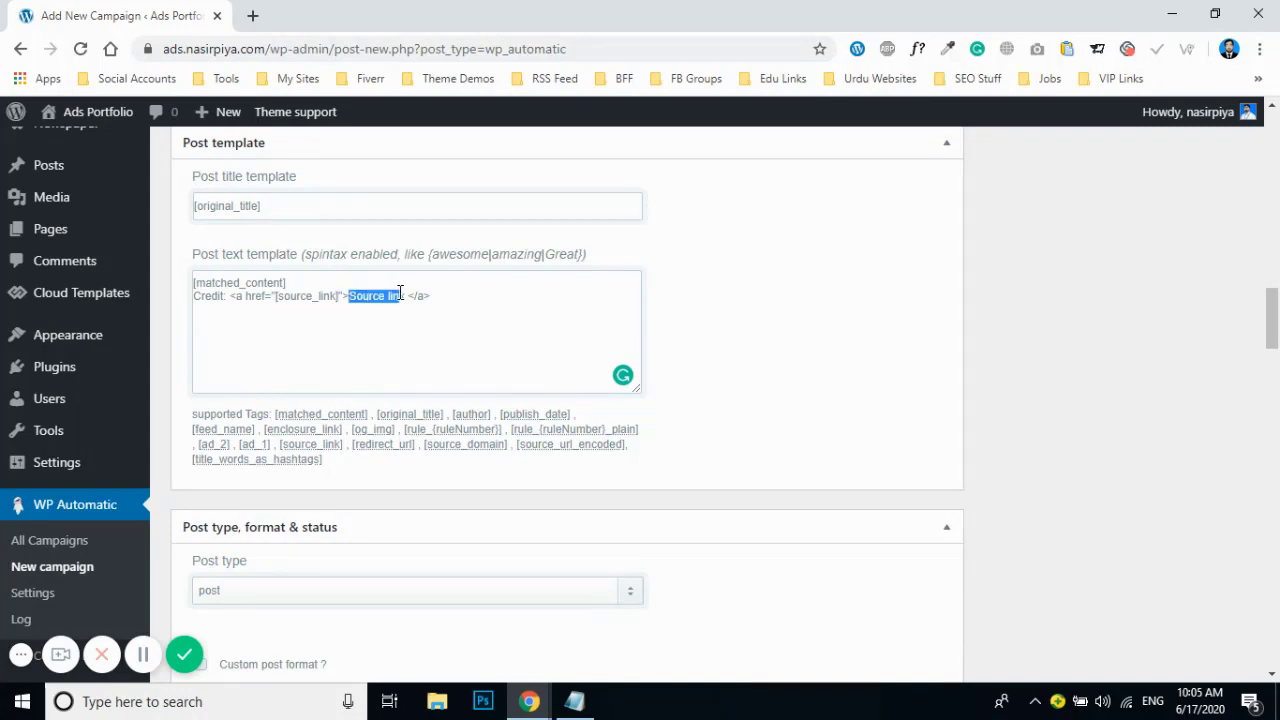
click(384, 296)
drag(228, 296, 193, 296)
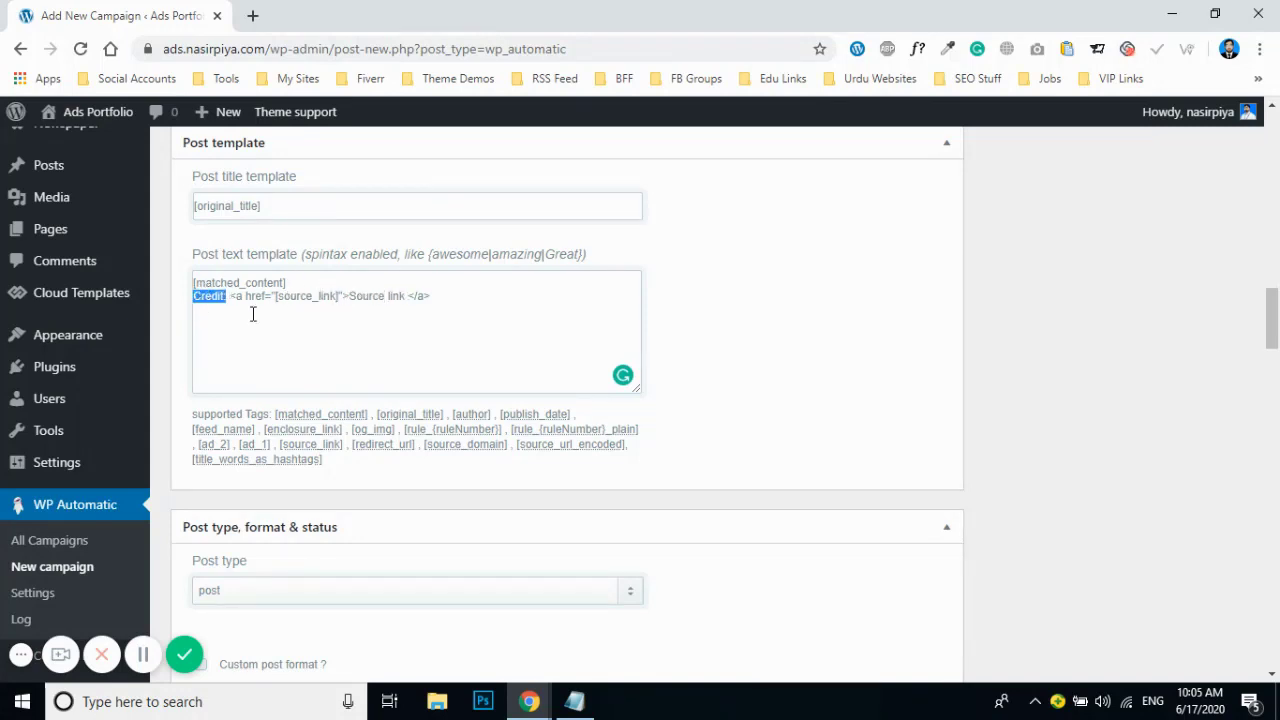
double_click(212, 283)
click(222, 280)
drag(349, 296, 410, 296)
click(380, 296)
drag(276, 298, 333, 296)
click(304, 297)
scroll(362, 333, up, 2)
scroll(362, 333, down, 2)
drag(274, 298, 338, 300)
middle_click(331, 306)
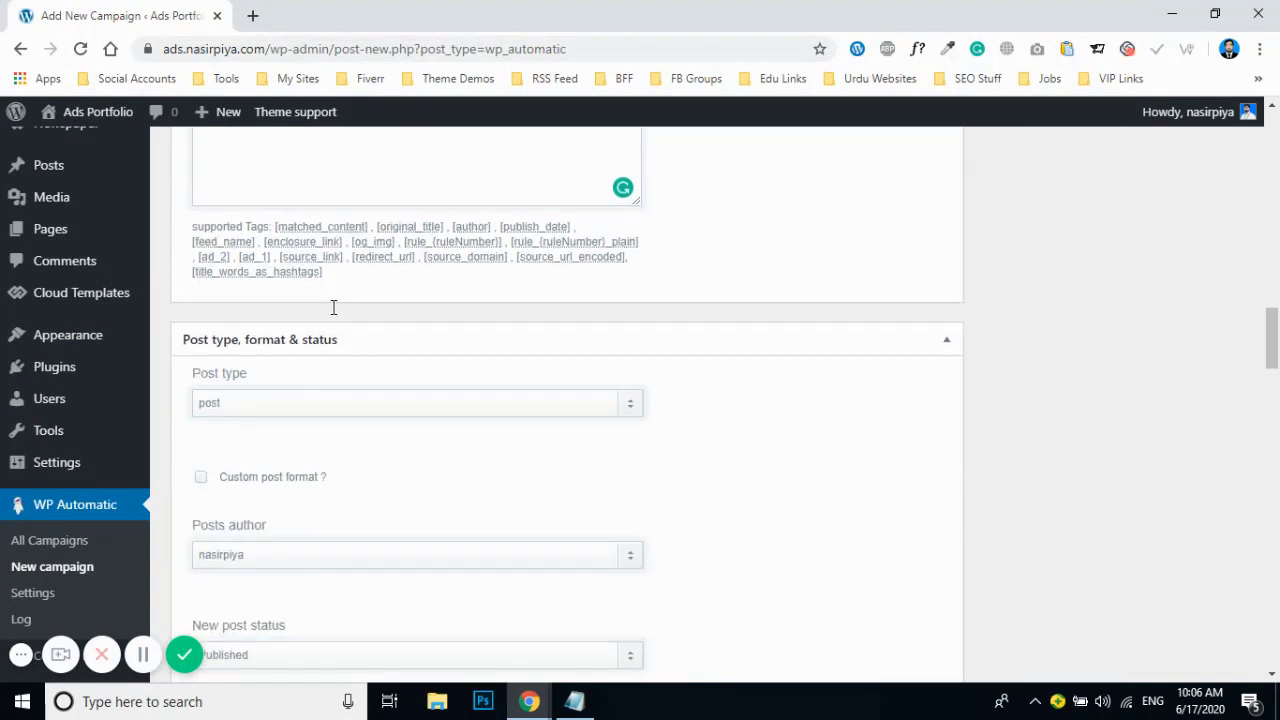
Review the posts author, the available new post statuses, and the option for setting non-English posts as pending
scroll(332, 306, down, 1)
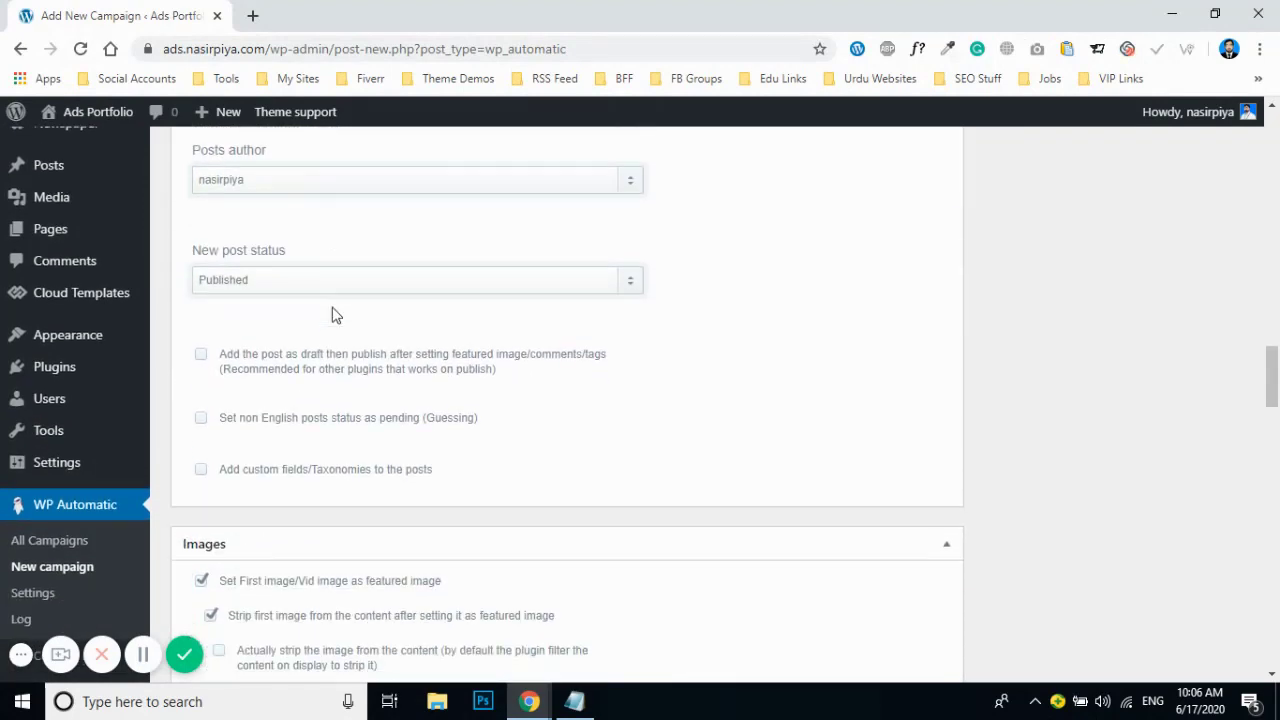
scroll(332, 306, up, 1)
click(258, 270)
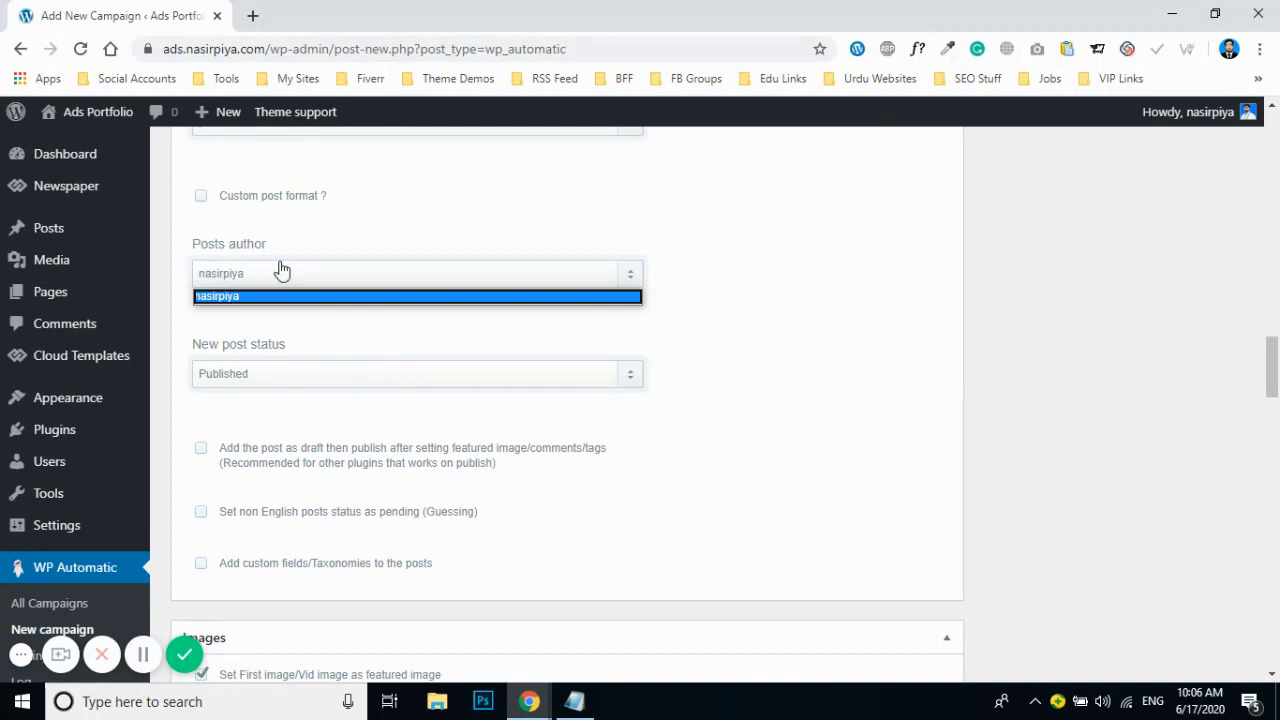
click(267, 257)
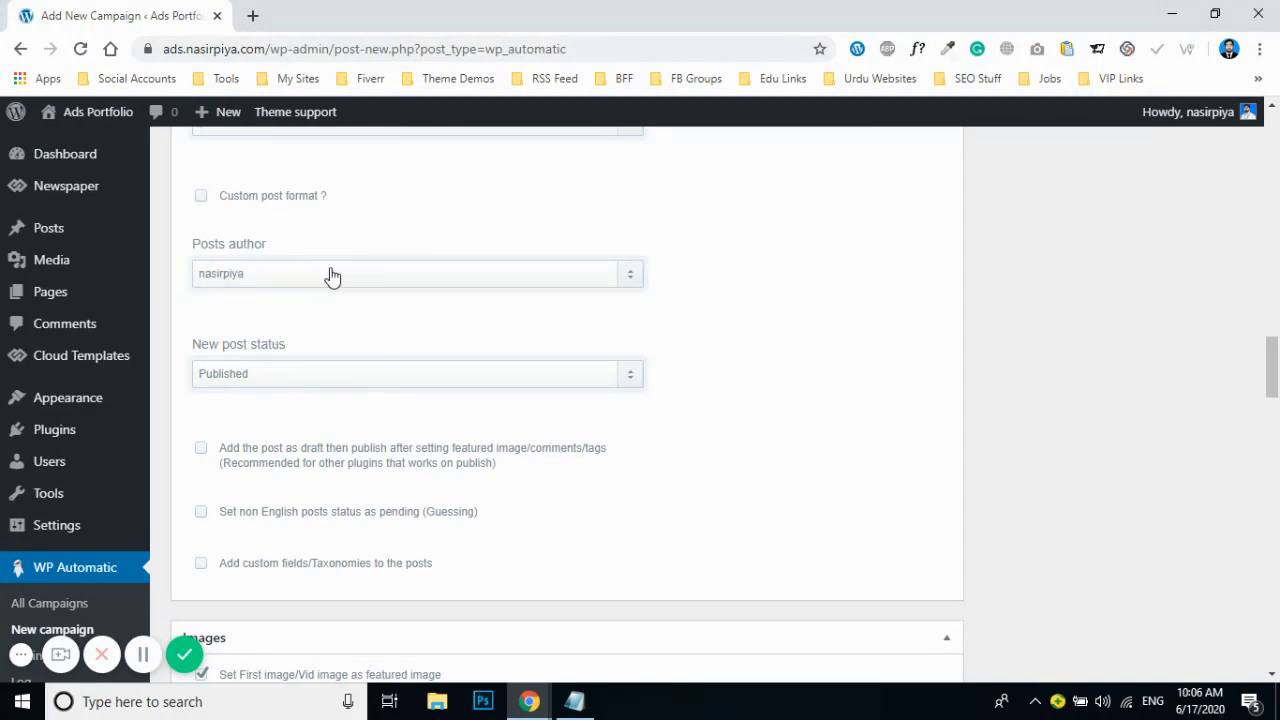
scroll(271, 314, down, 1)
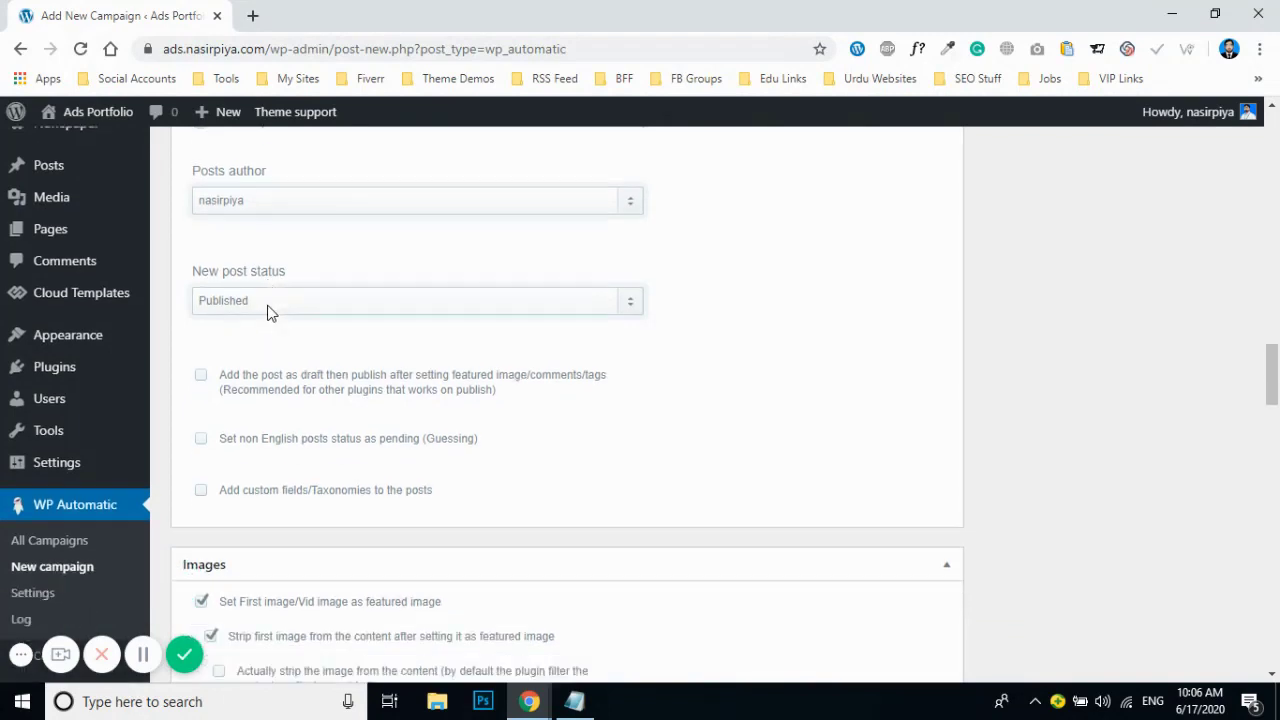
drag(193, 256, 289, 258)
click(271, 262)
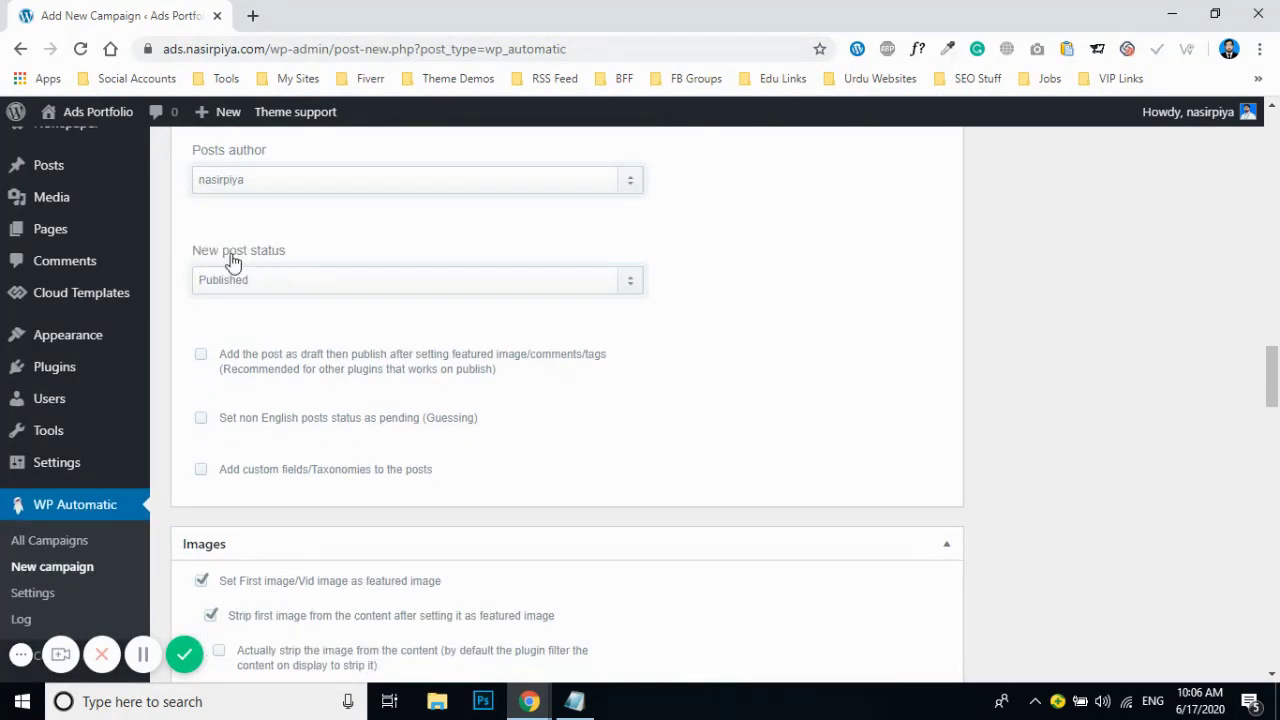
click(270, 279)
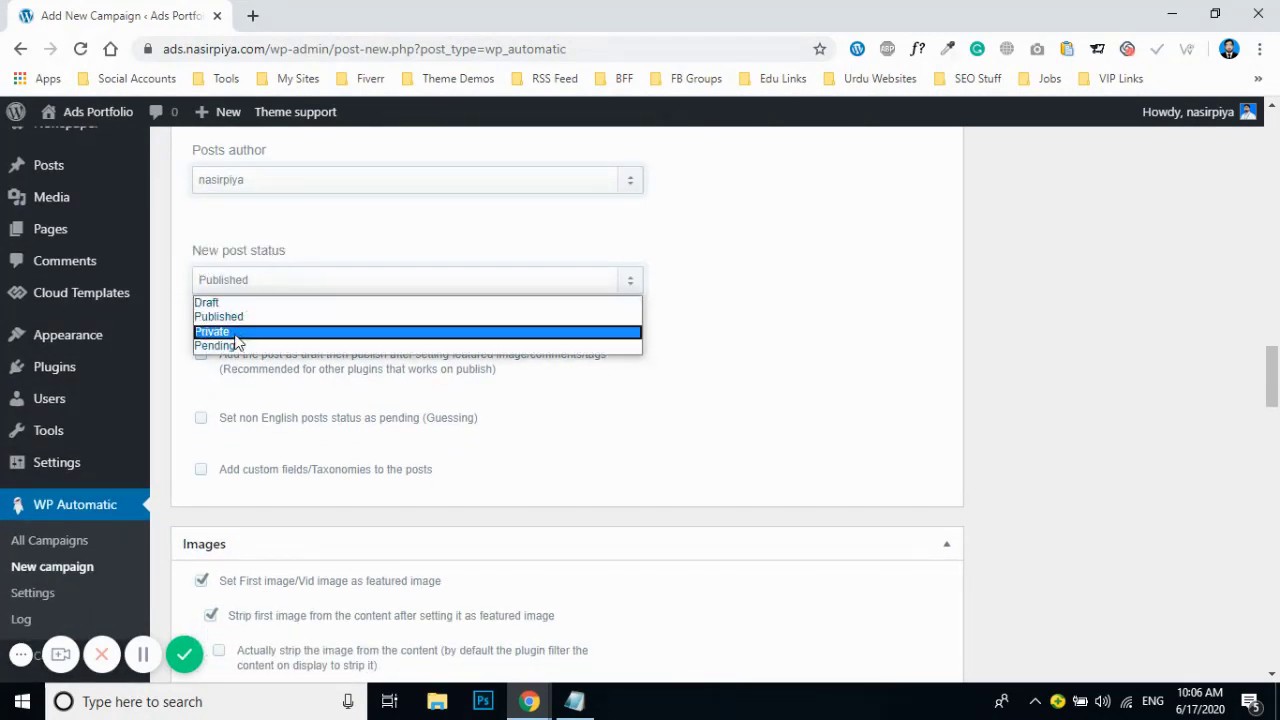
click(341, 381)
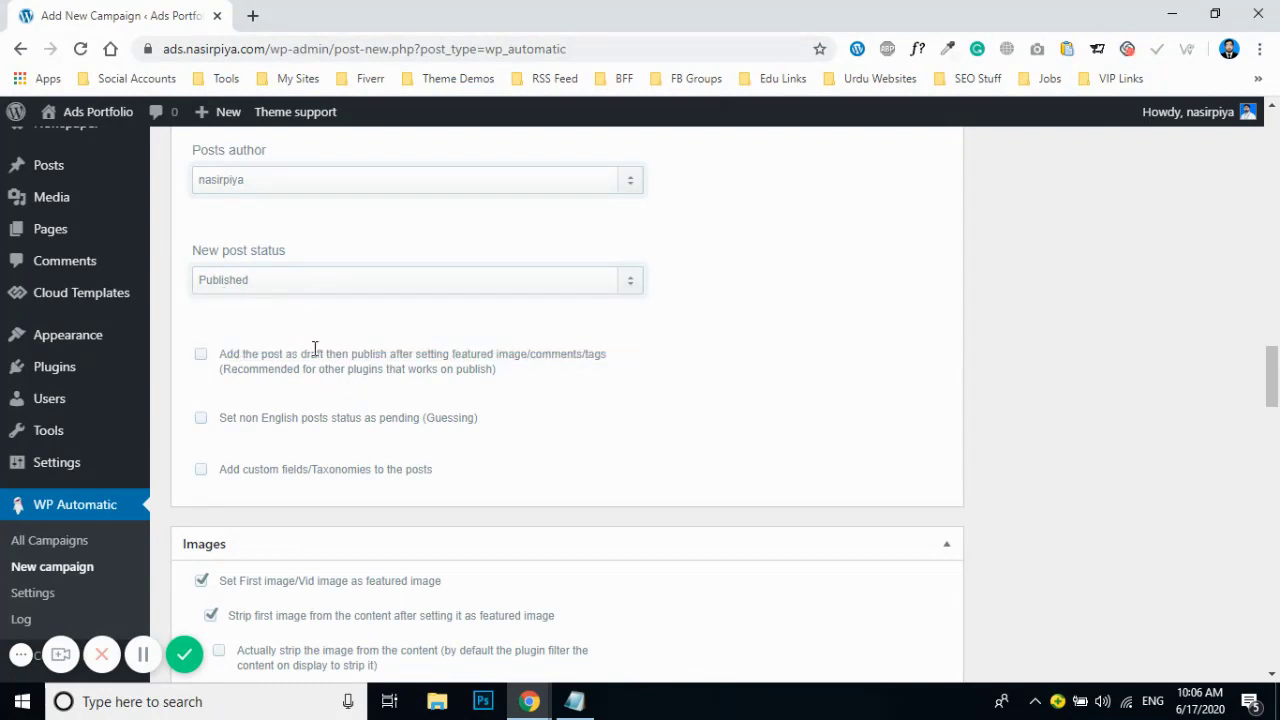
scroll(314, 357, up, 1)
scroll(314, 357, down, 1)
drag(228, 417, 392, 418)
drag(250, 420, 430, 418)
click(347, 413)
drag(316, 420, 414, 418)
click(358, 424)
scroll(336, 442, up, 1)
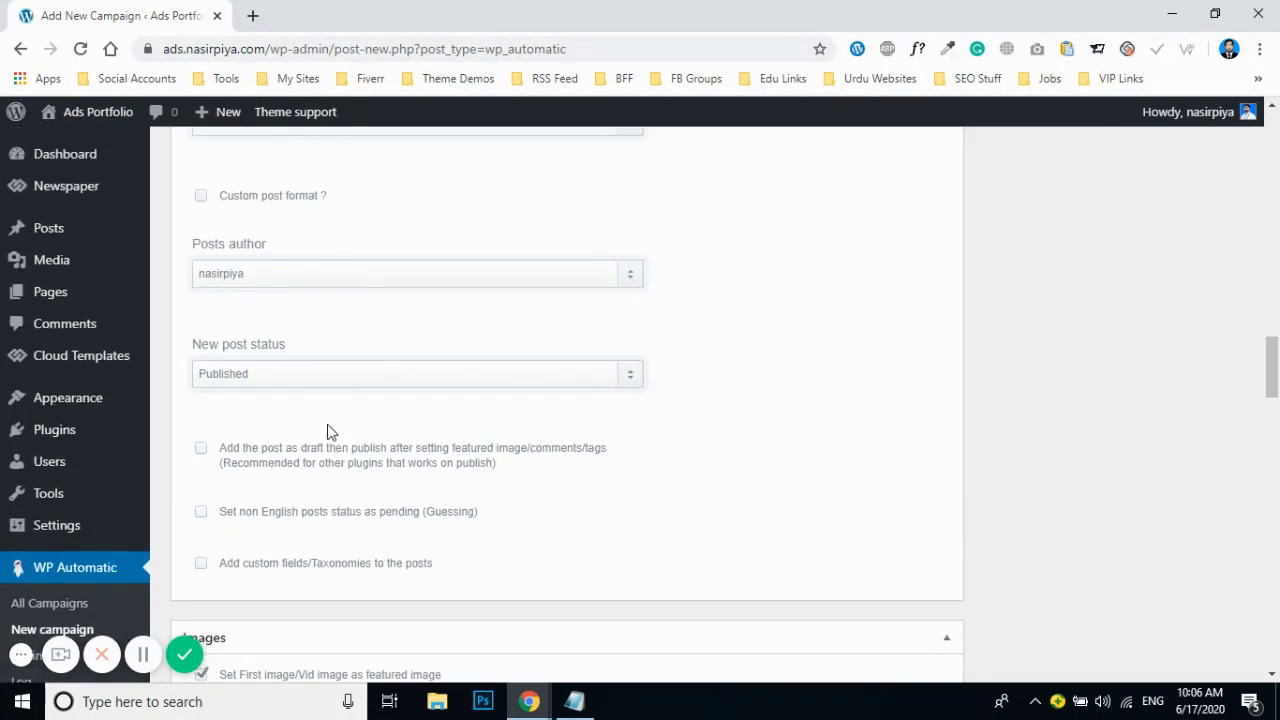
scroll(243, 290, up, 2)
Review the featured image and first-image stripping options, and check the category selected for the campaign's posts
scroll(306, 371, down, 6)
drag(233, 300, 373, 299)
click(309, 297)
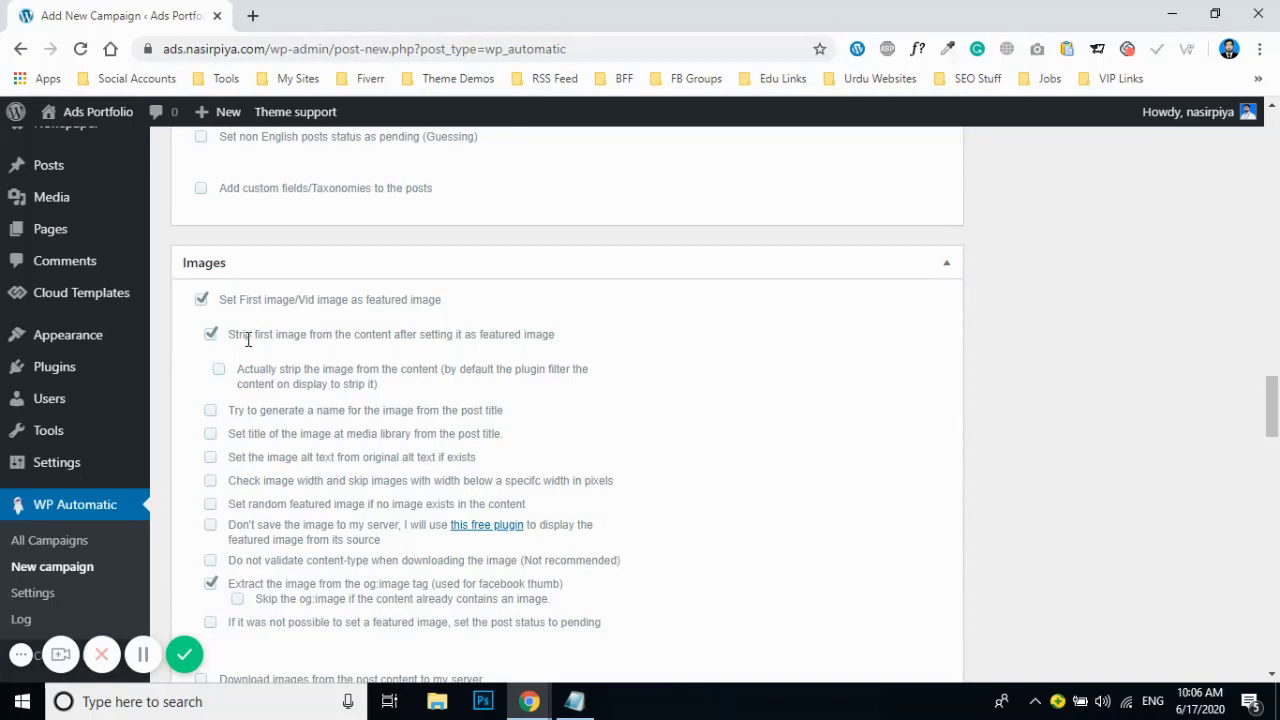
drag(236, 336, 314, 334)
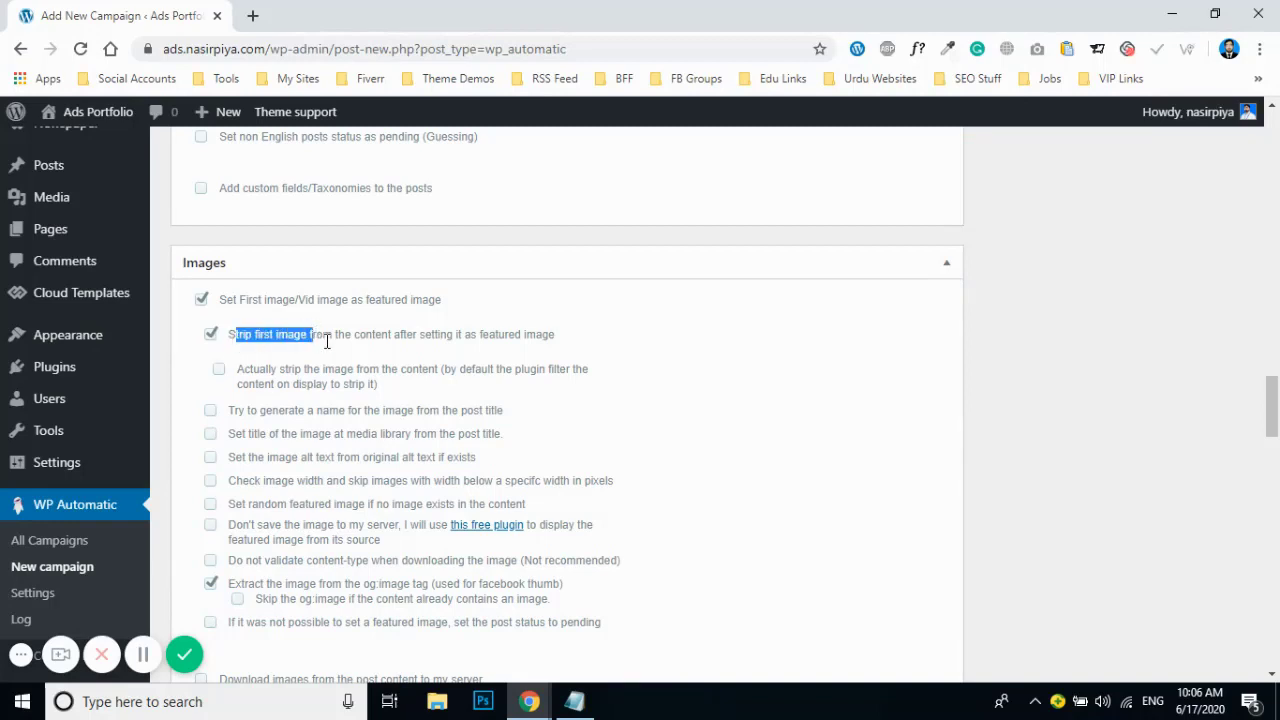
scroll(324, 340, down, 2)
scroll(323, 338, down, 1)
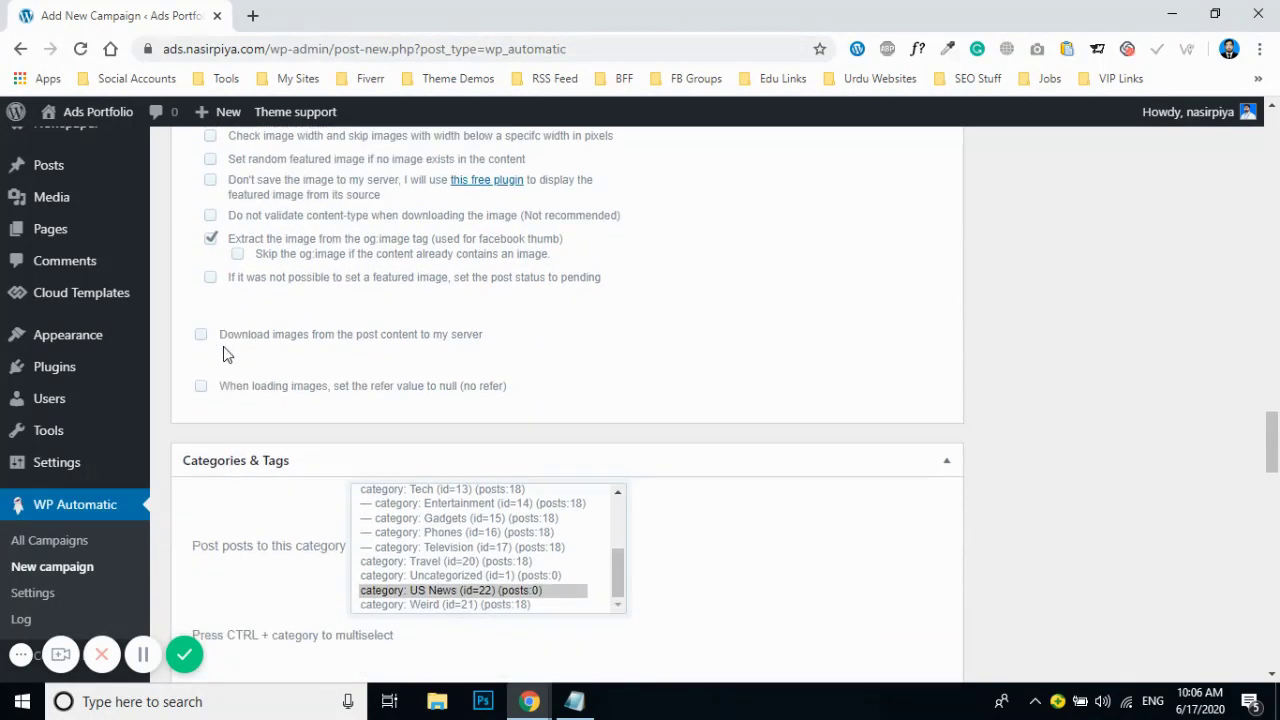
scroll(240, 375, down, 1)
scroll(258, 400, down, 1)
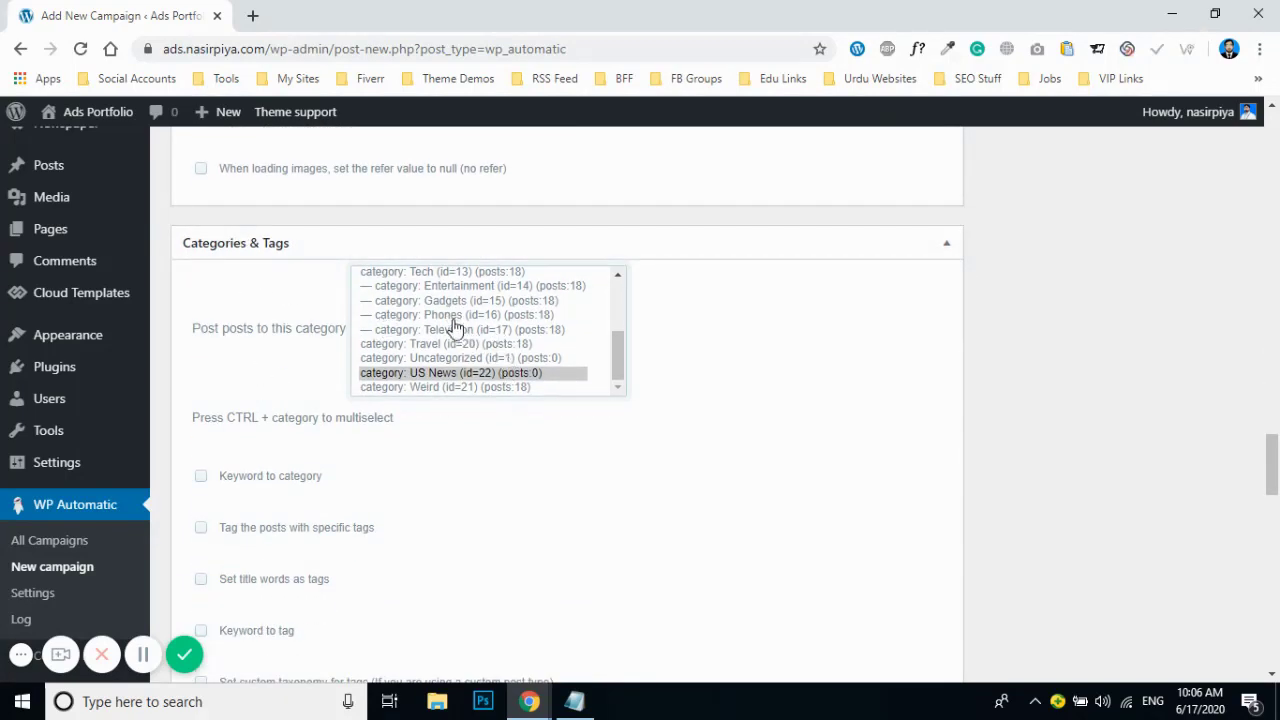
scroll(486, 355, up, 3)
scroll(474, 336, down, 3)
scroll(306, 393, down, 2)
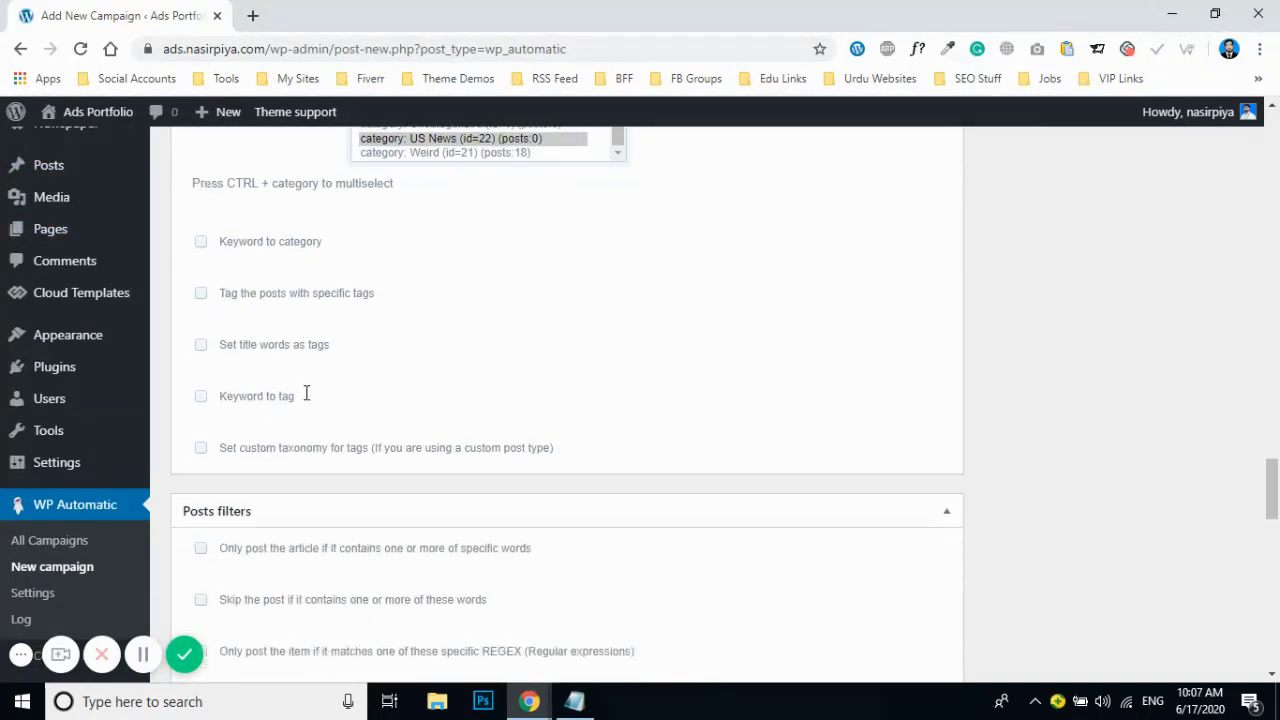
Review the post filters, rewriting and translation, content modification, and link options of the campaign
scroll(306, 393, down, 3)
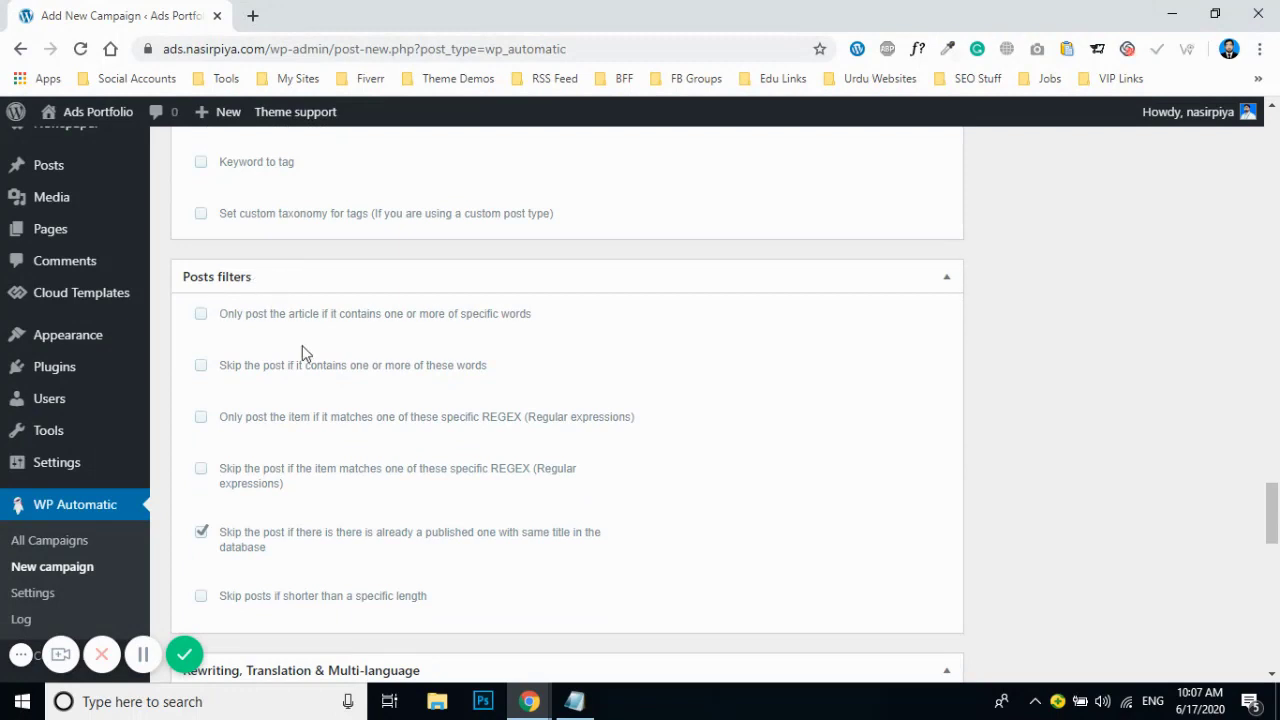
scroll(306, 347, down, 2)
drag(243, 349, 470, 348)
scroll(316, 345, down, 3)
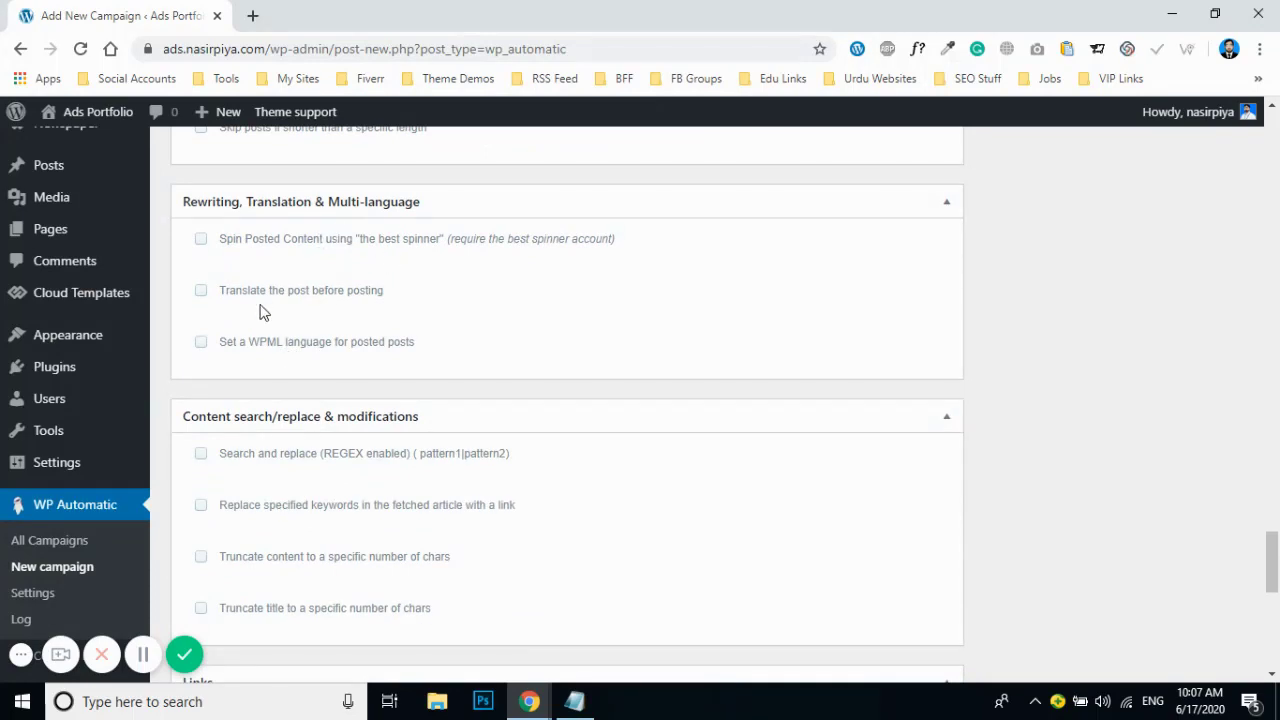
scroll(262, 311, down, 2)
scroll(232, 386, down, 2)
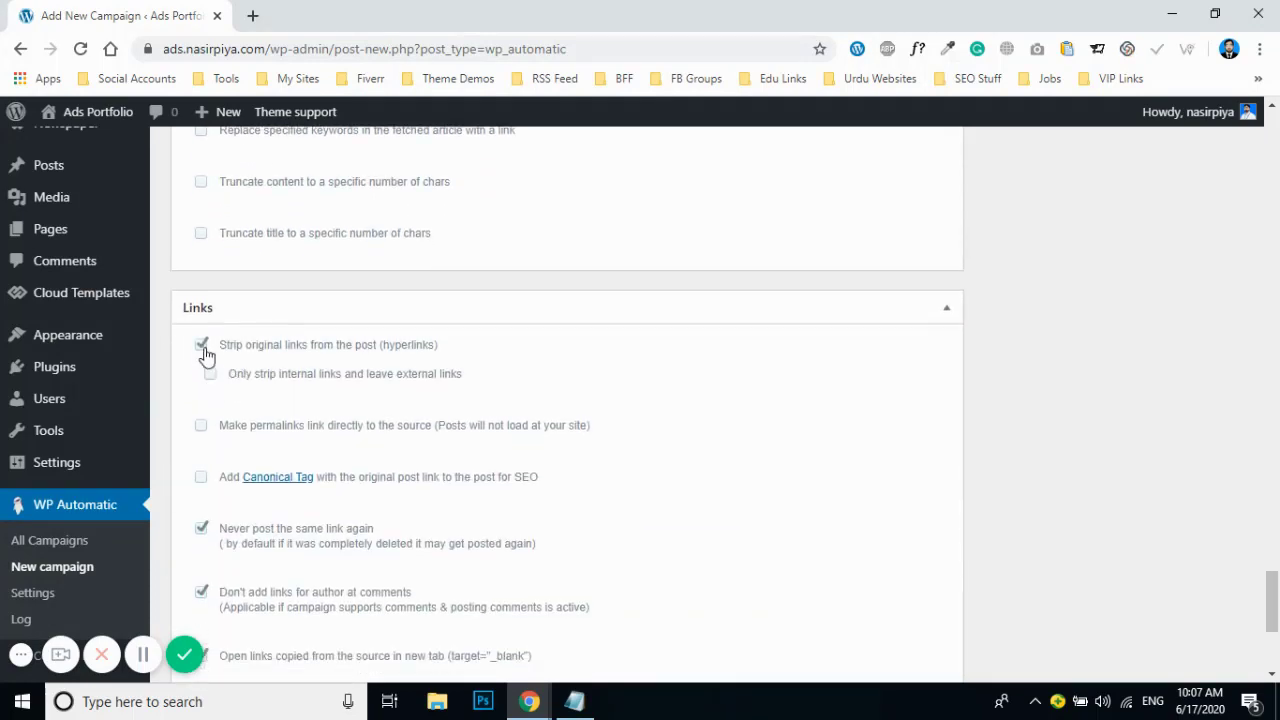
scroll(308, 399, down, 2)
drag(237, 340, 384, 520)
click(455, 470)
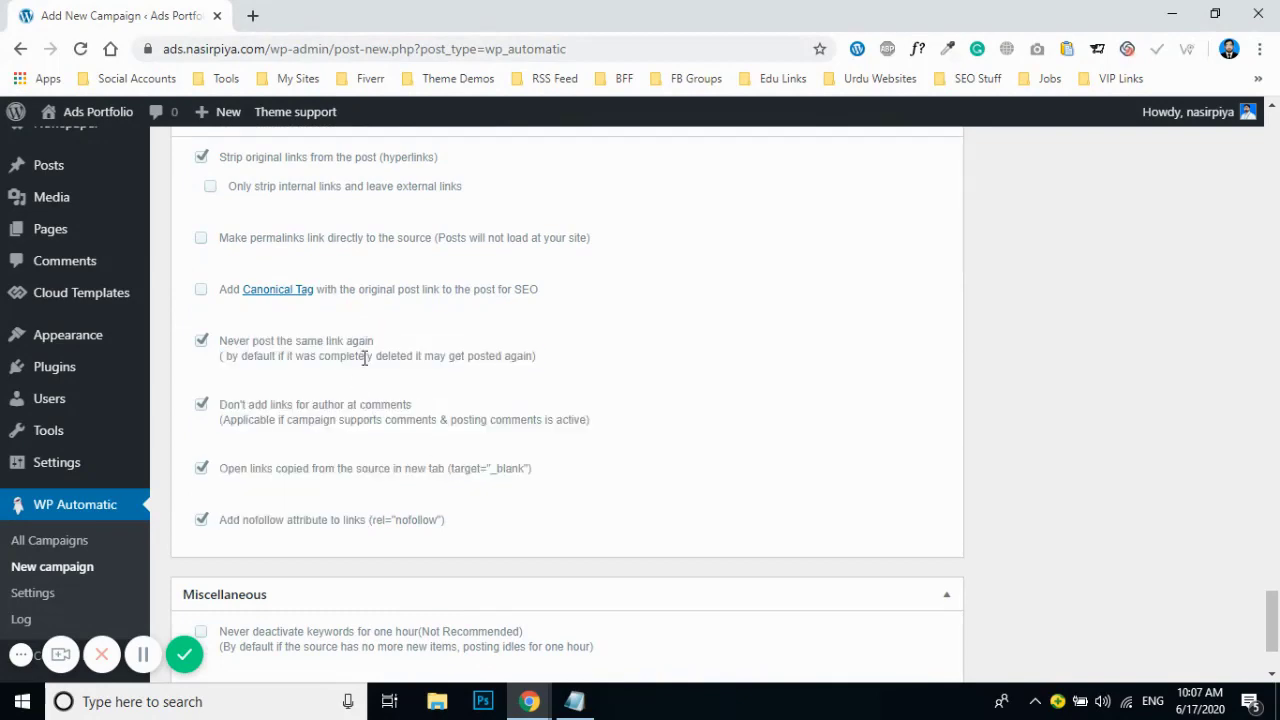
Publish the News campaign and check its publication notice and run status
scroll(397, 381, up, 20)
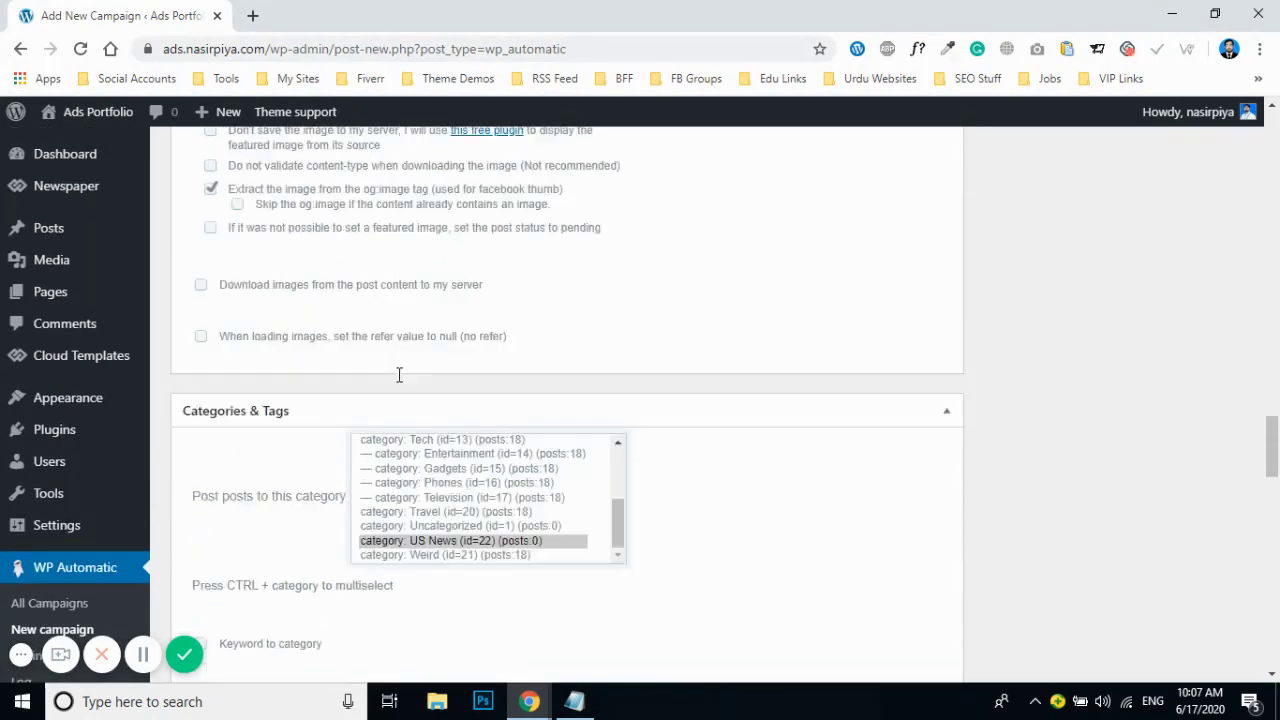
scroll(397, 381, up, 15)
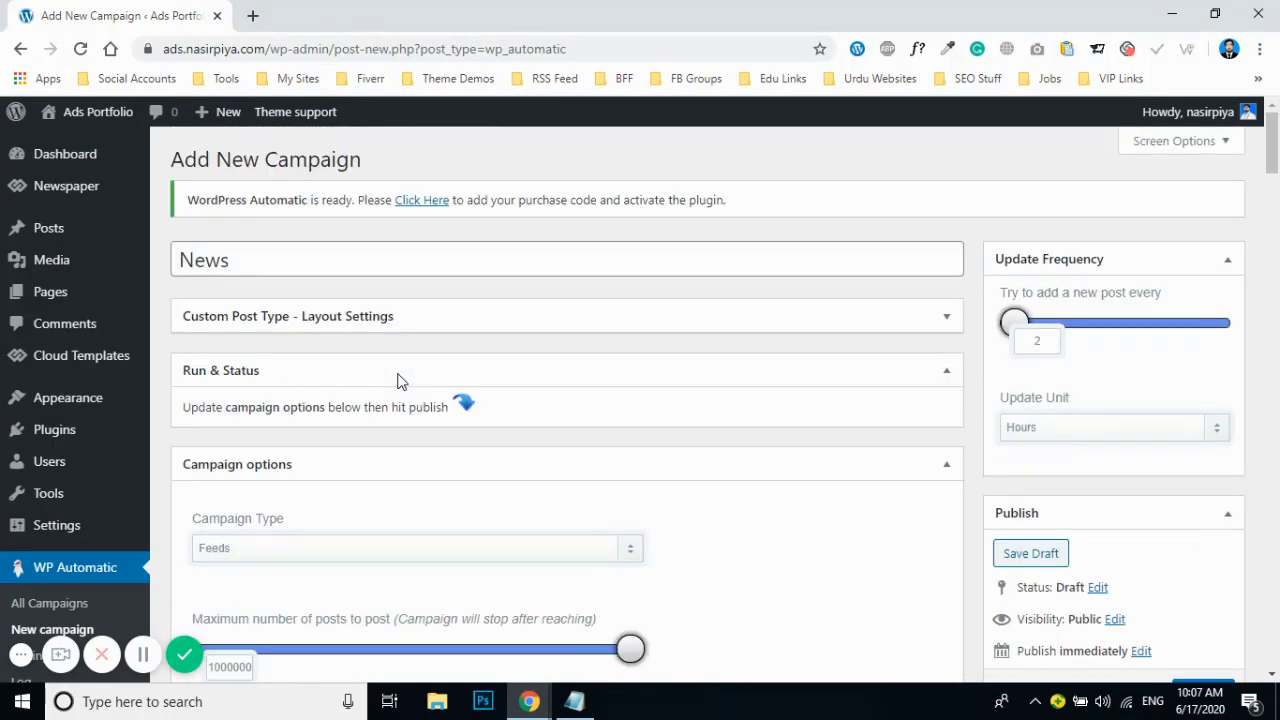
scroll(876, 341, down, 3)
click(1205, 414)
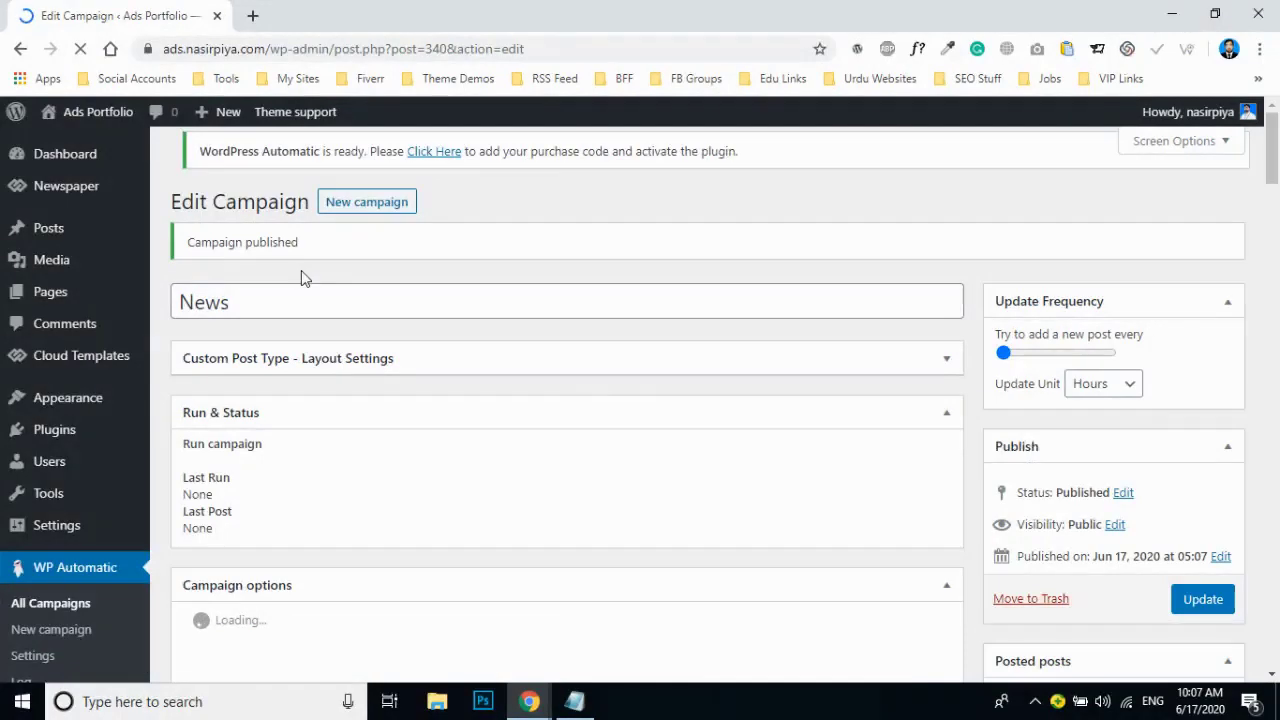
drag(220, 244, 278, 236)
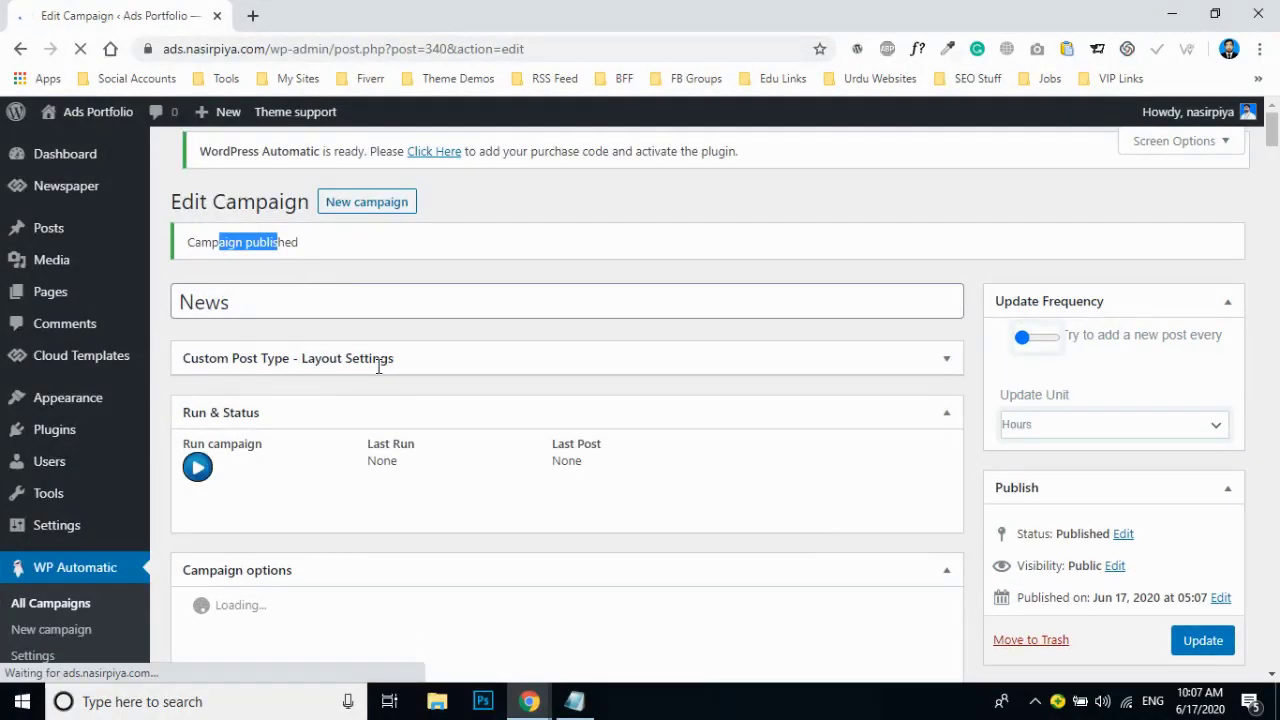
scroll(375, 366, down, 1)
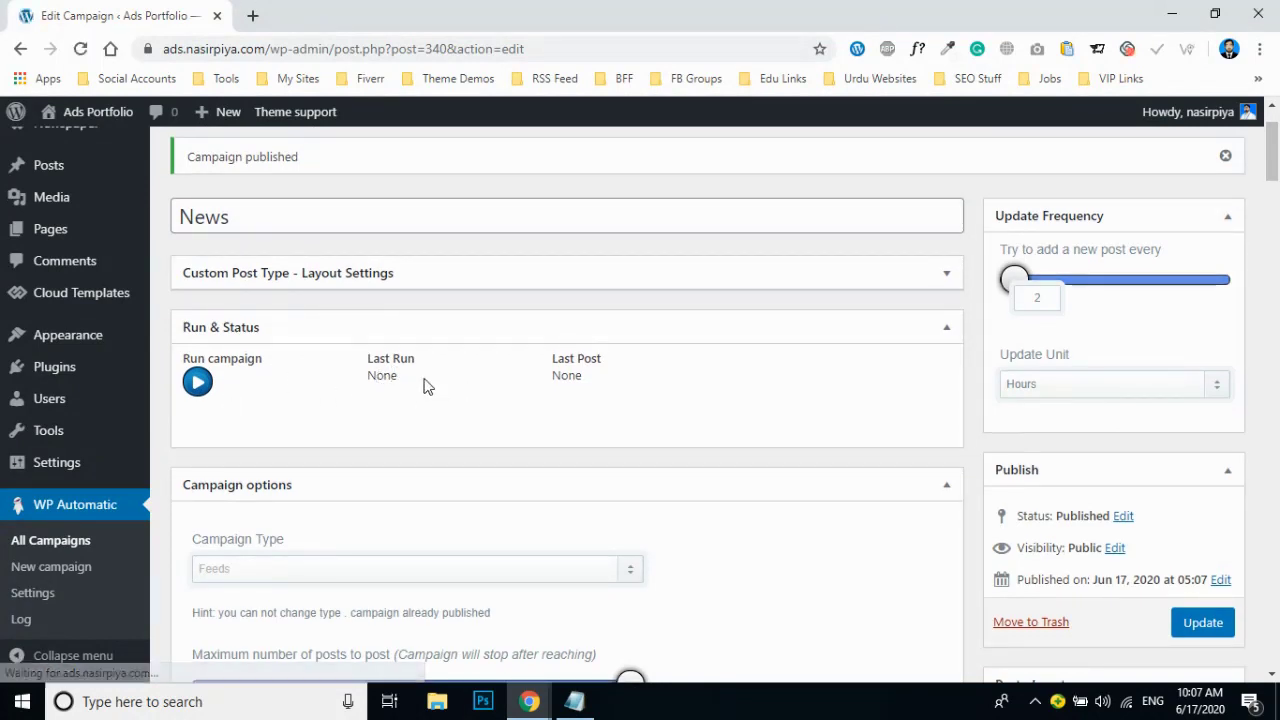
Run the News campaign manually and open the resulting post in a separate tab, dismissing the run log
click(205, 384)
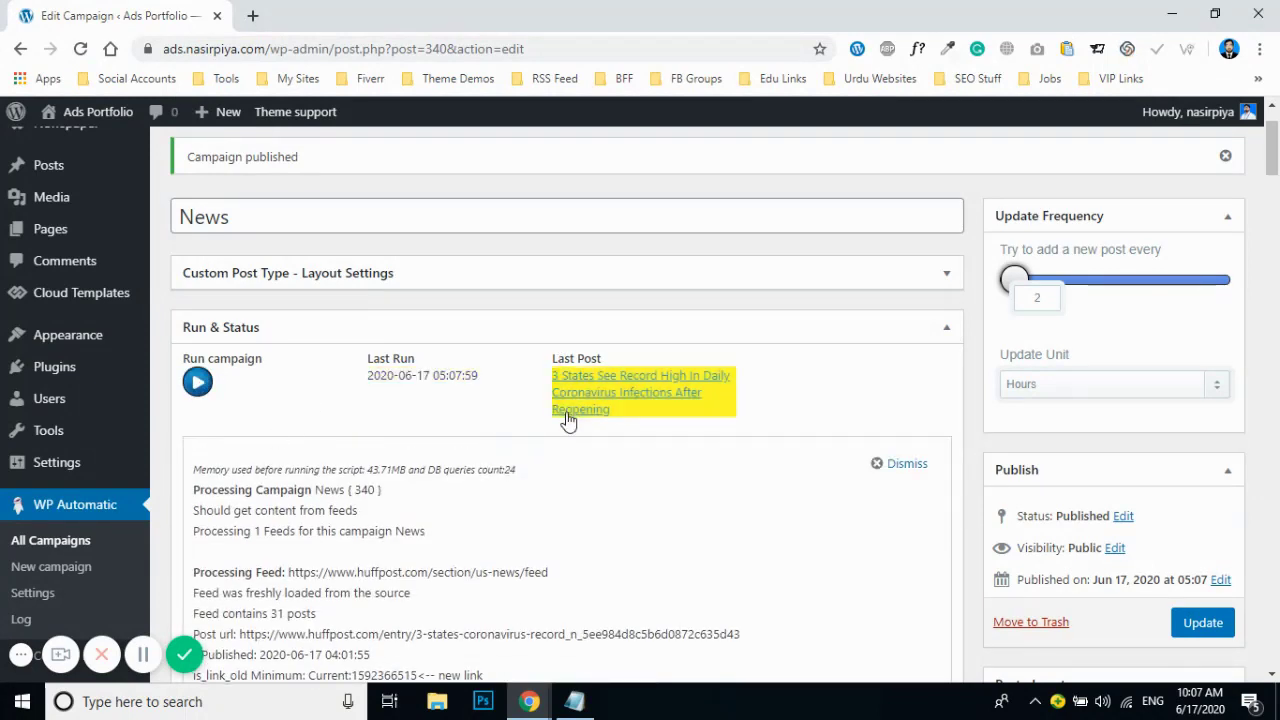
right_click(568, 410)
click(640, 424)
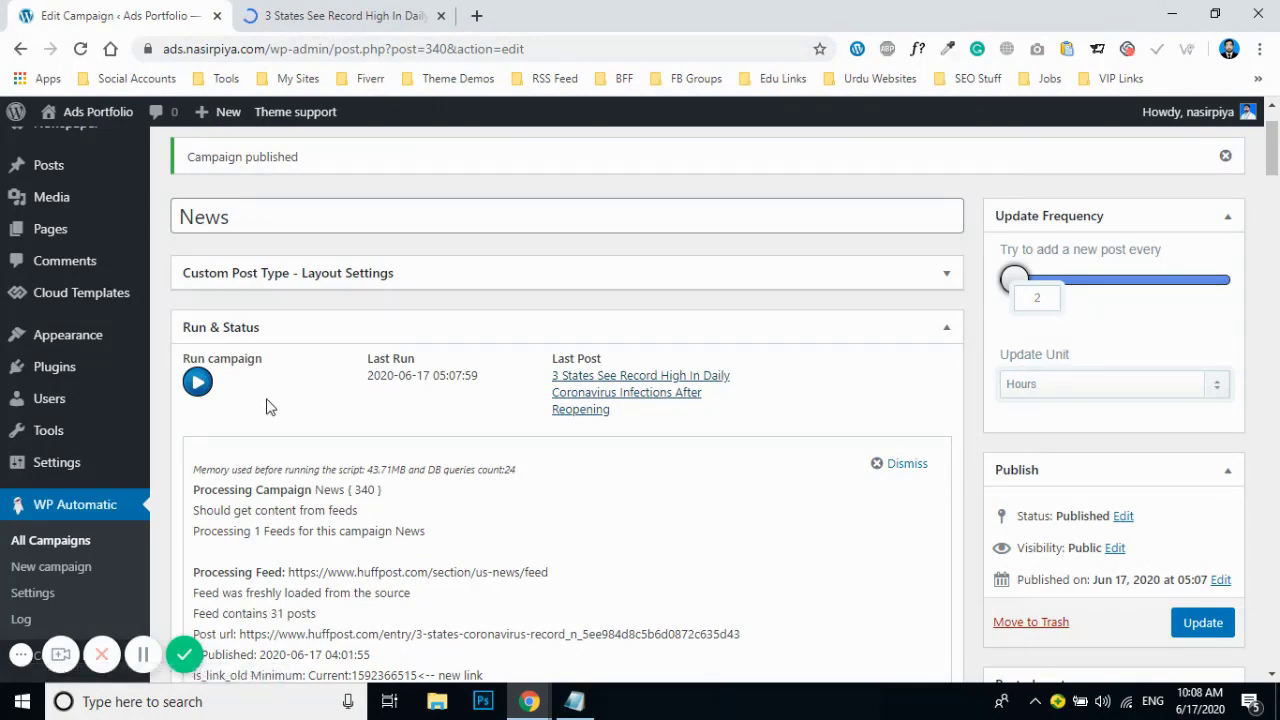
click(896, 463)
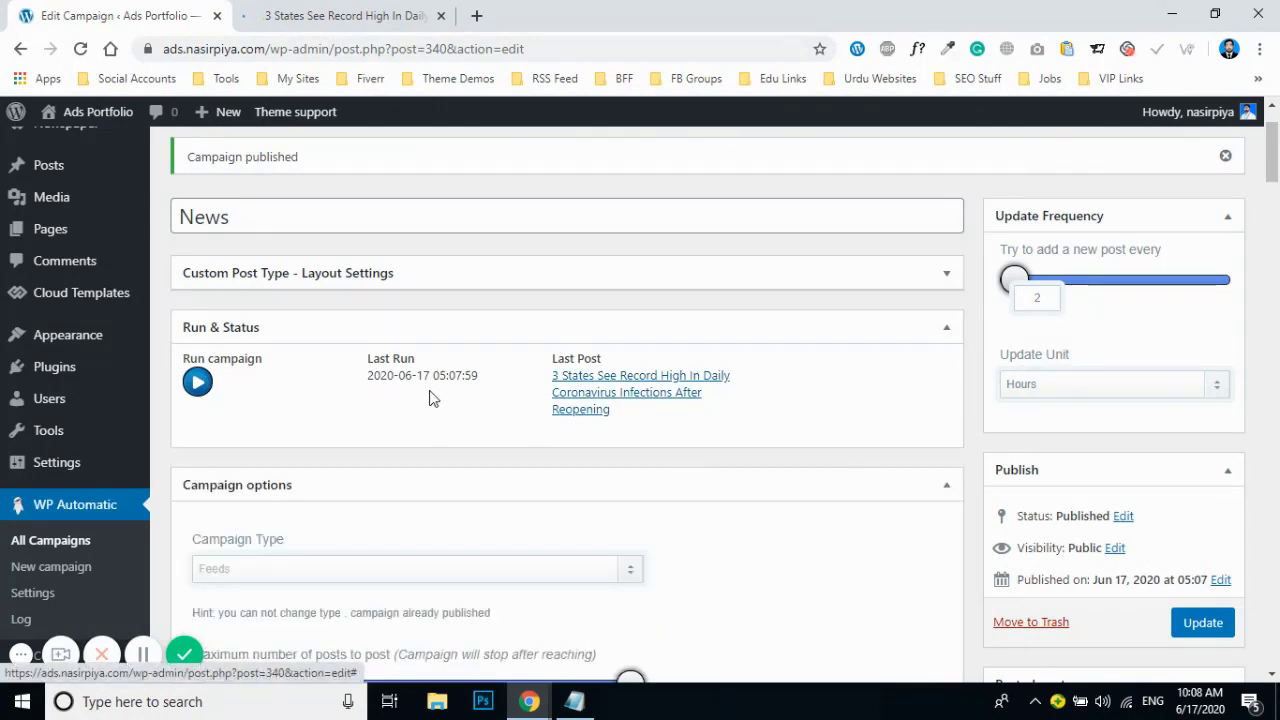
Check the last run time and last post in the News campaign's run status
scroll(391, 434, down, 2)
scroll(450, 510, up, 3)
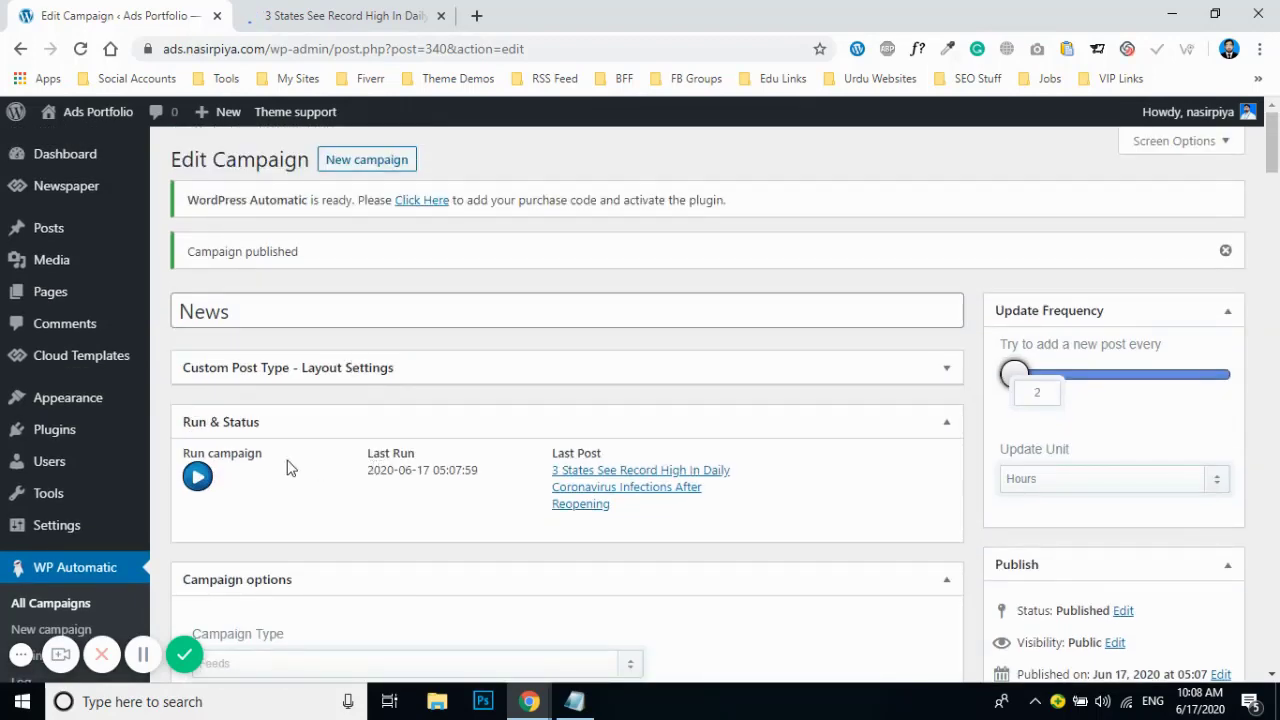
scroll(327, 418, down, 1)
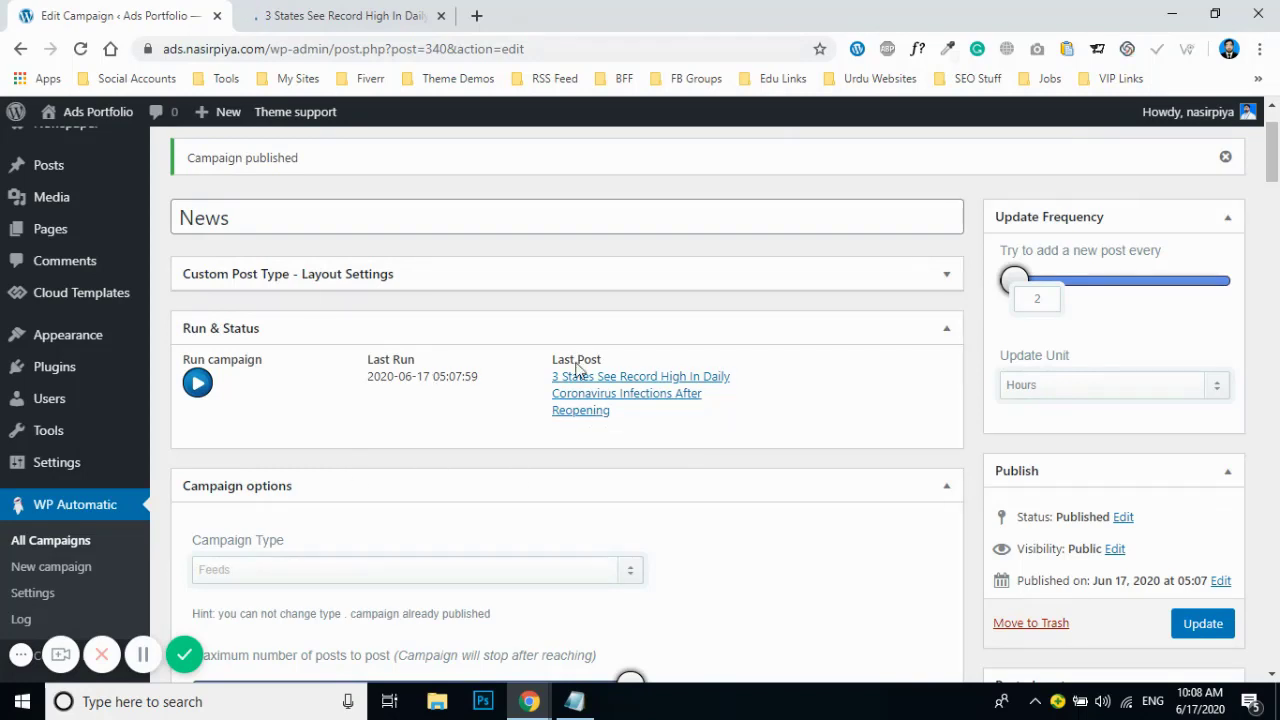
drag(369, 371, 500, 383)
click(407, 381)
drag(375, 368, 523, 371)
click(443, 370)
Review the imported coronavirus infections article on the live site, from its featured image through the body text
key(ctrl+Tab)
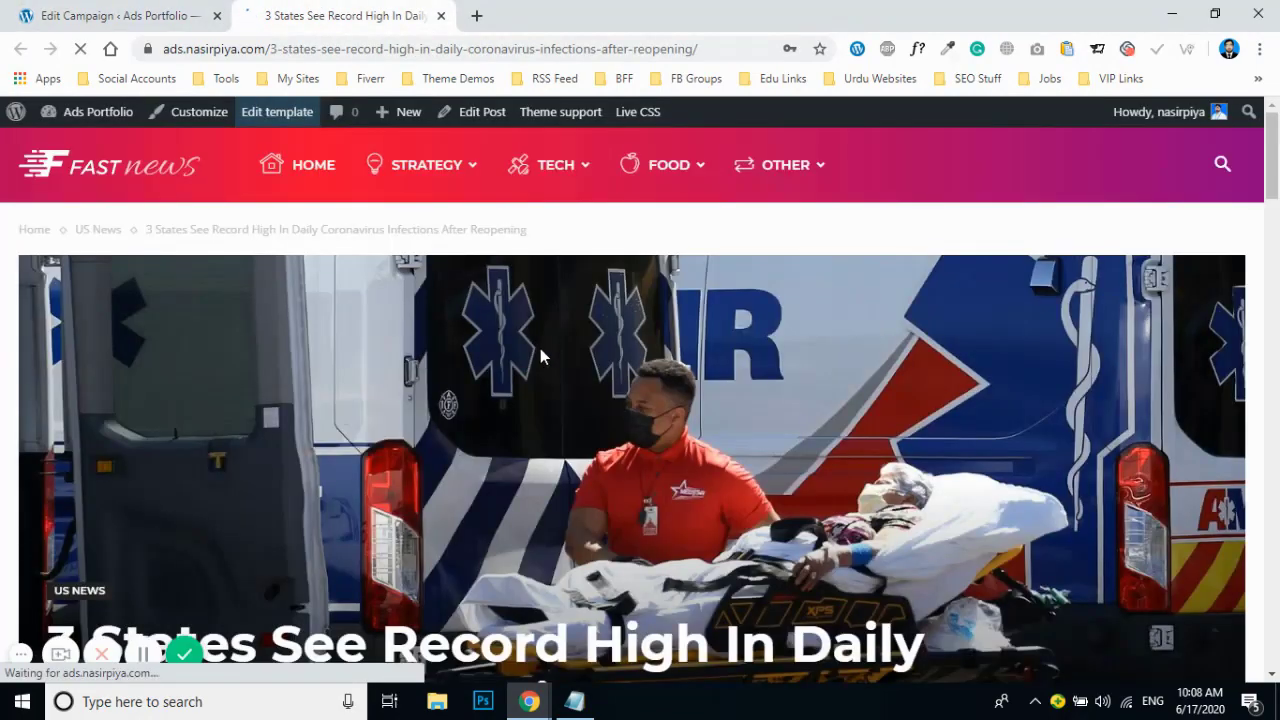
scroll(503, 325, down, 6)
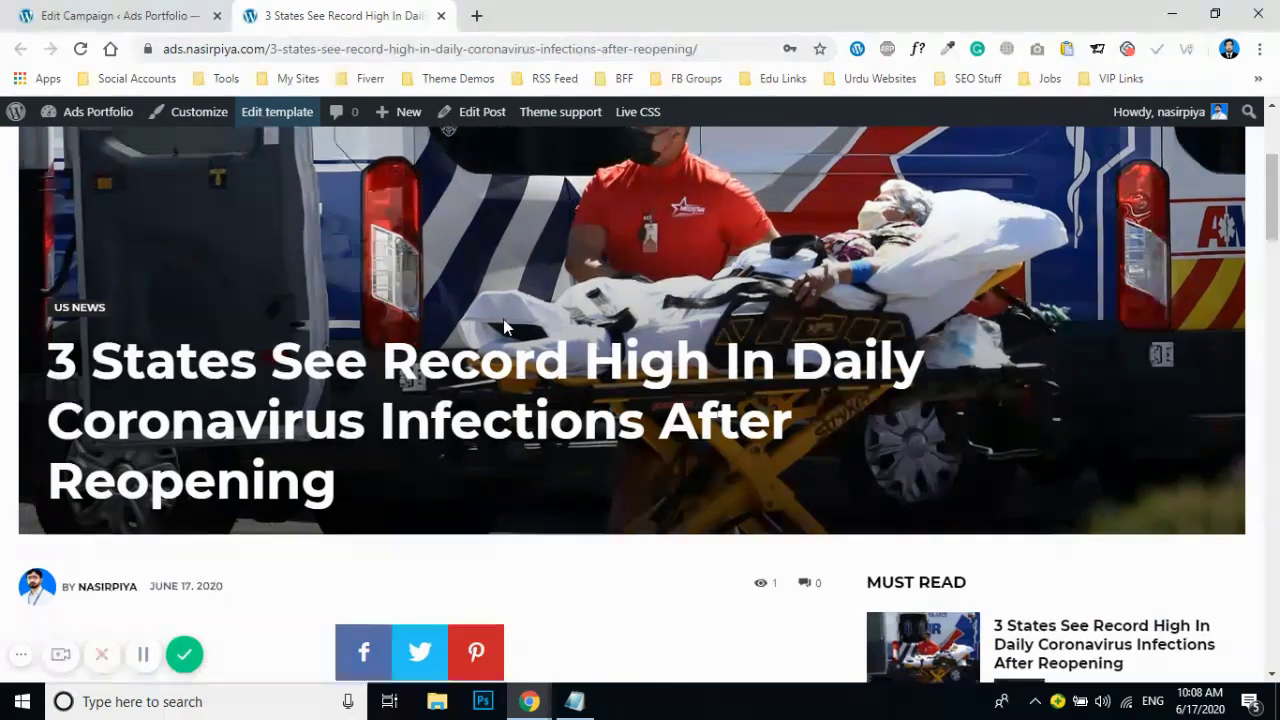
scroll(503, 325, down, 15)
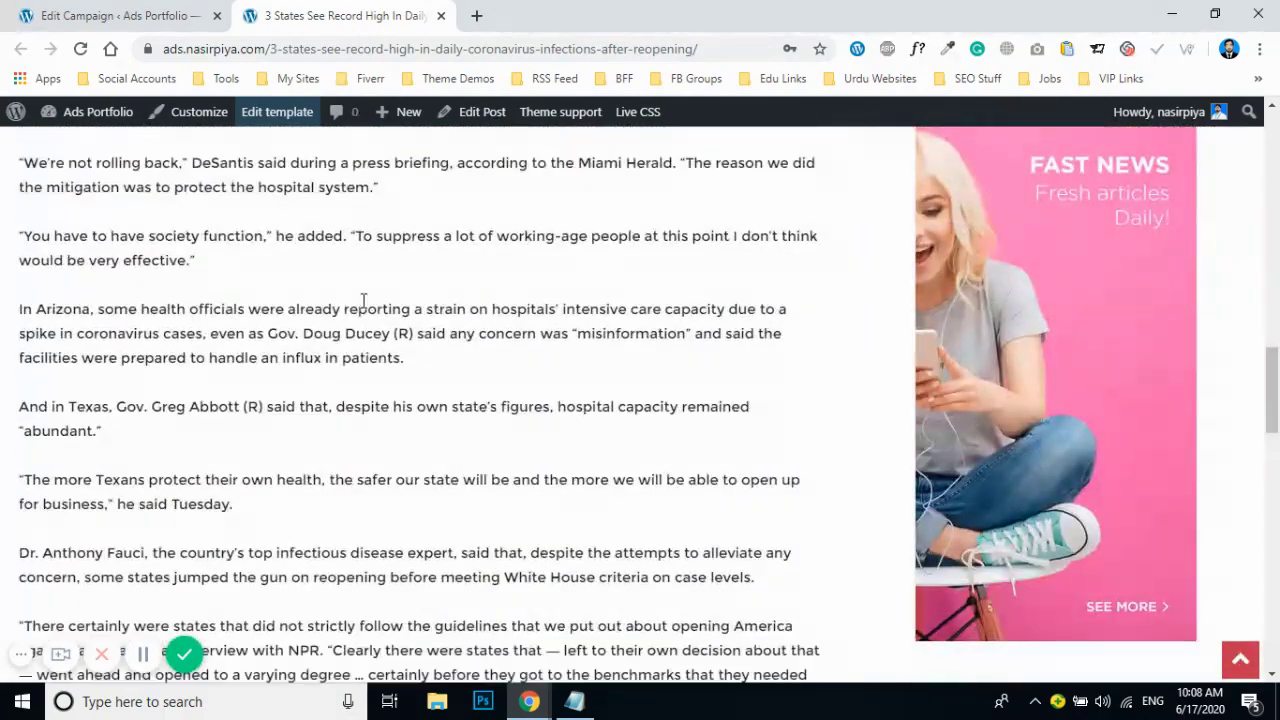
scroll(381, 304, up, 4)
scroll(378, 298, up, 15)
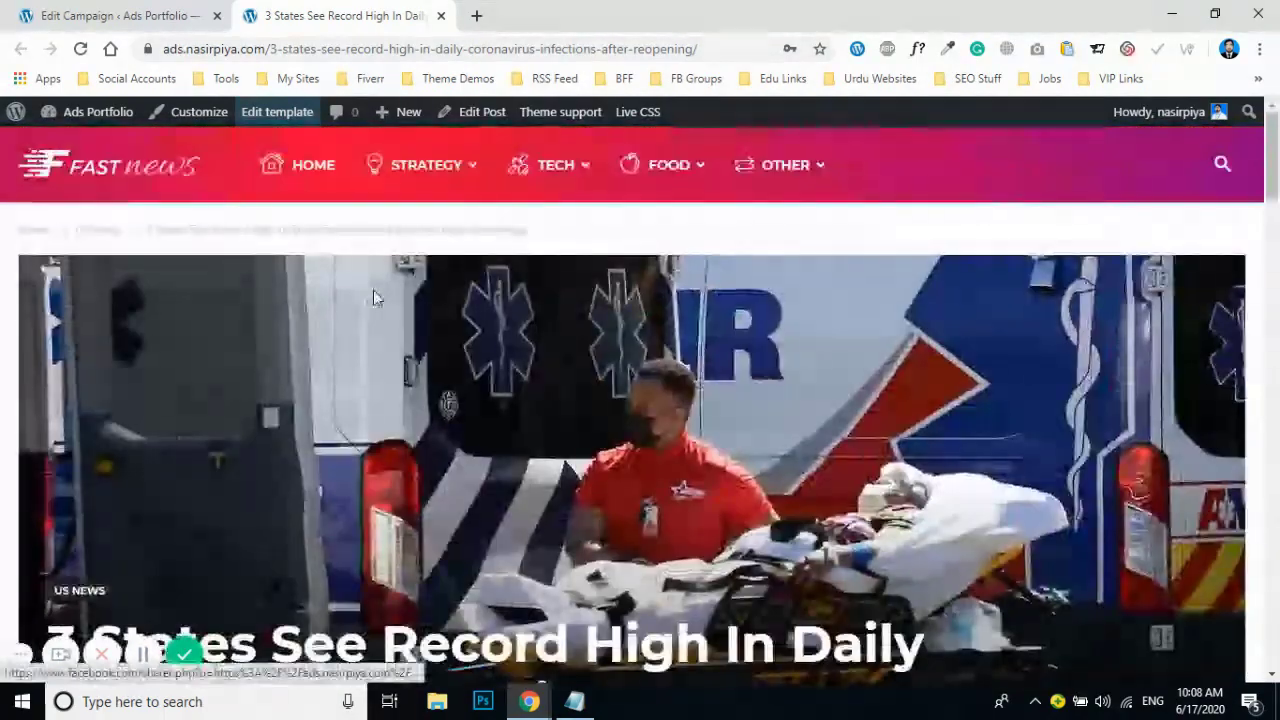
Run the News campaign a second time and open its newest post in another tab, dismissing the run log
click(90, 15)
click(199, 382)
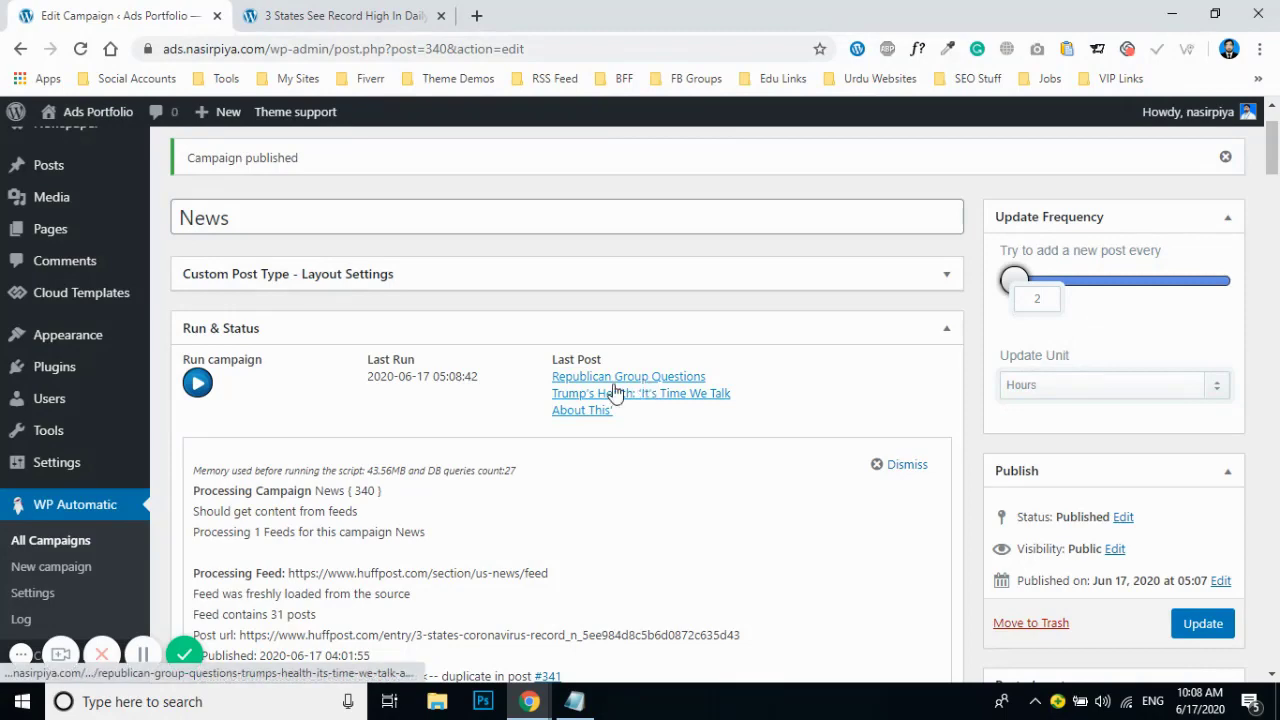
right_click(586, 410)
click(657, 423)
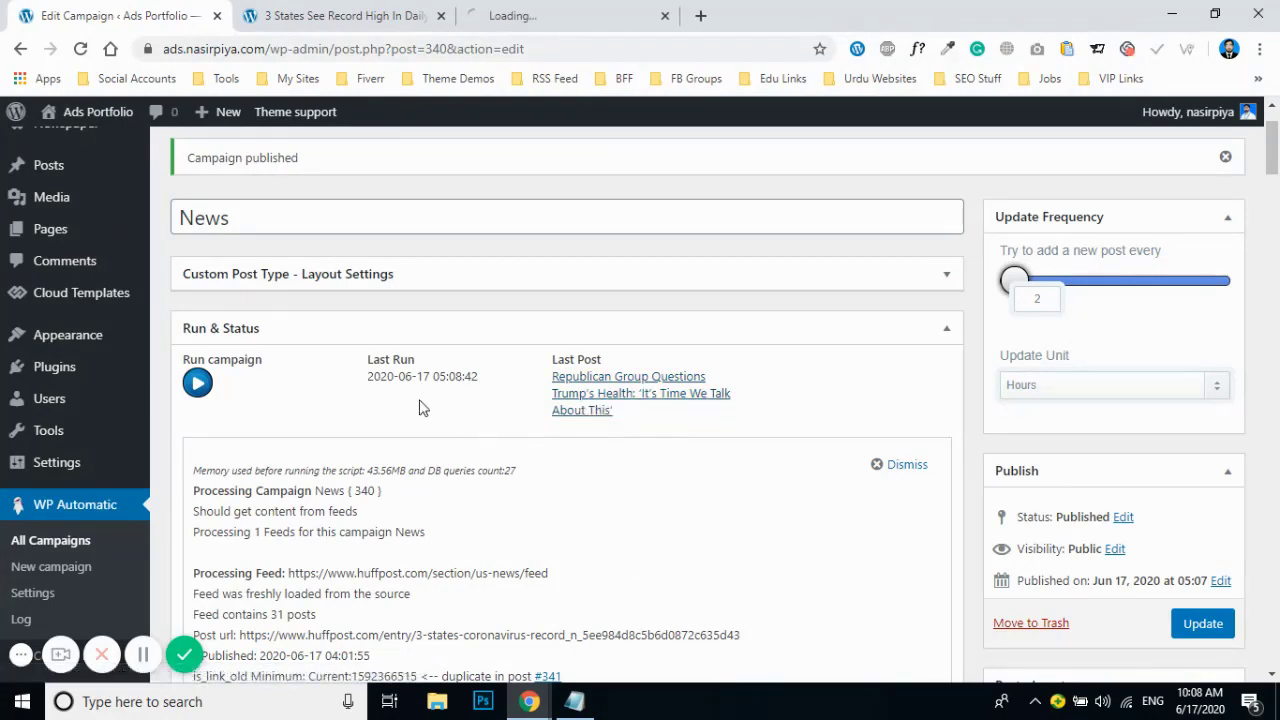
click(905, 464)
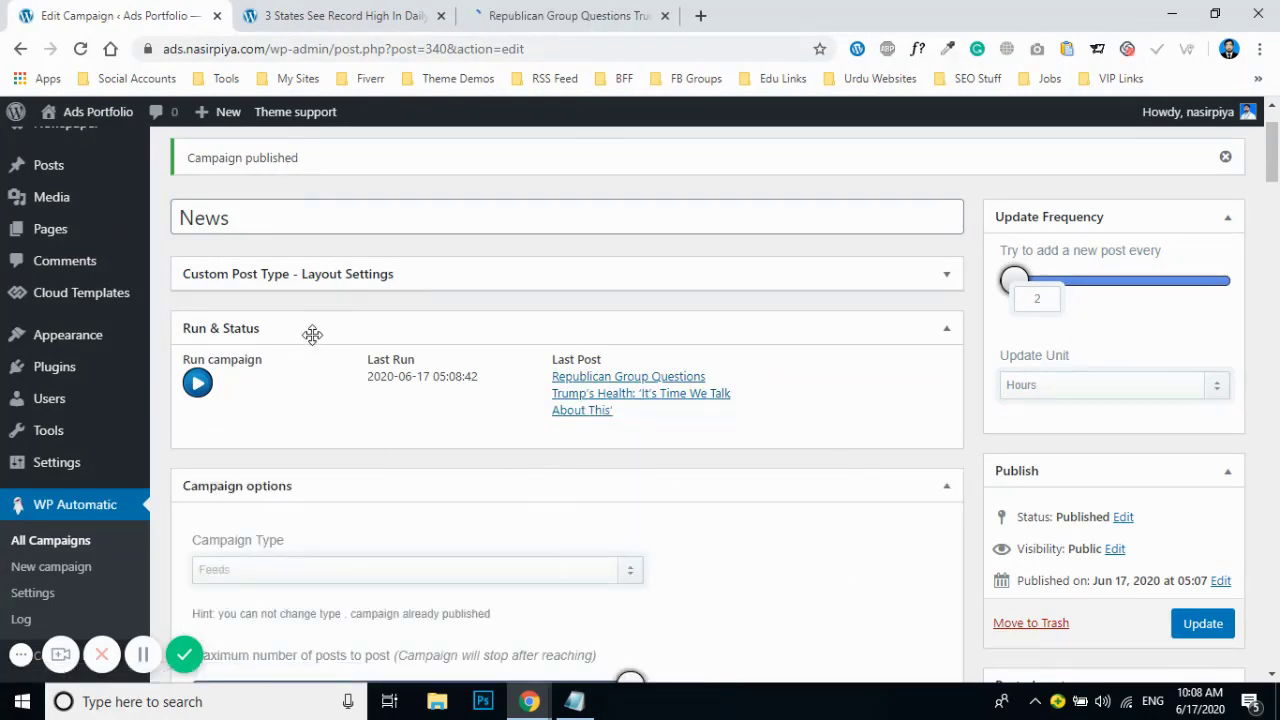
Review the News campaign's run status, feed options, update frequency and list of posted posts
scroll(262, 340, up, 1)
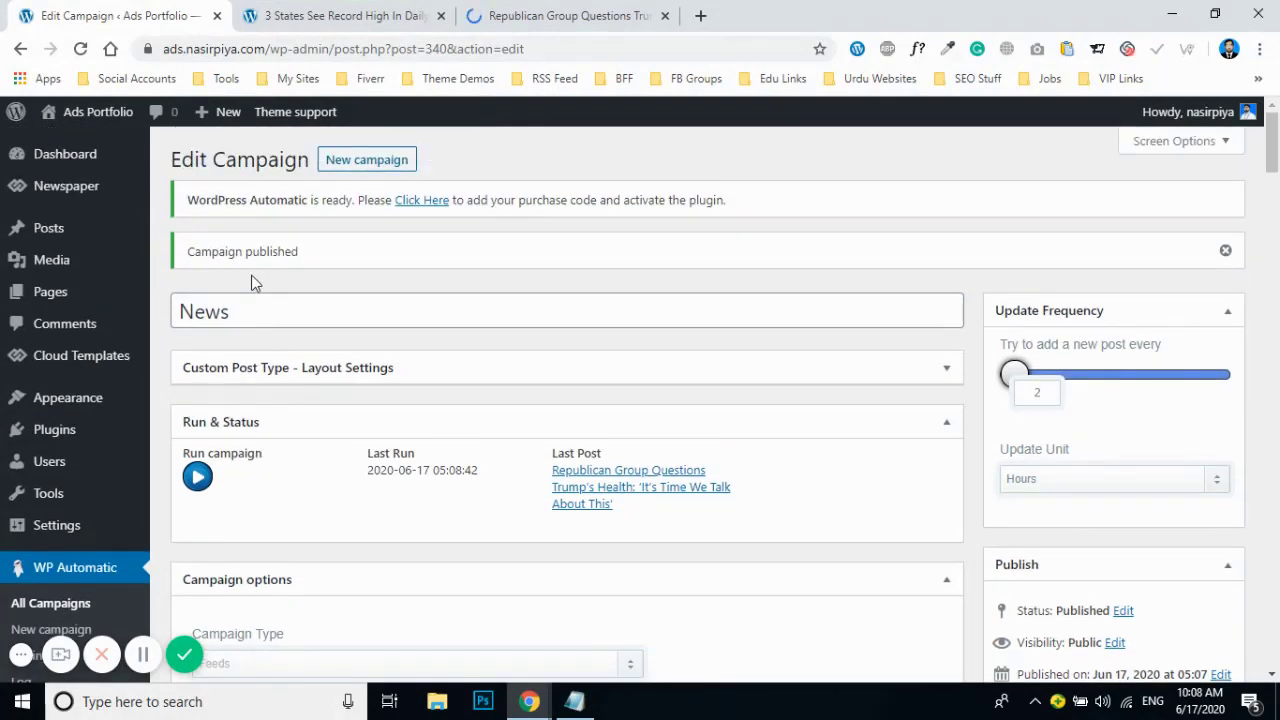
scroll(280, 340, down, 1)
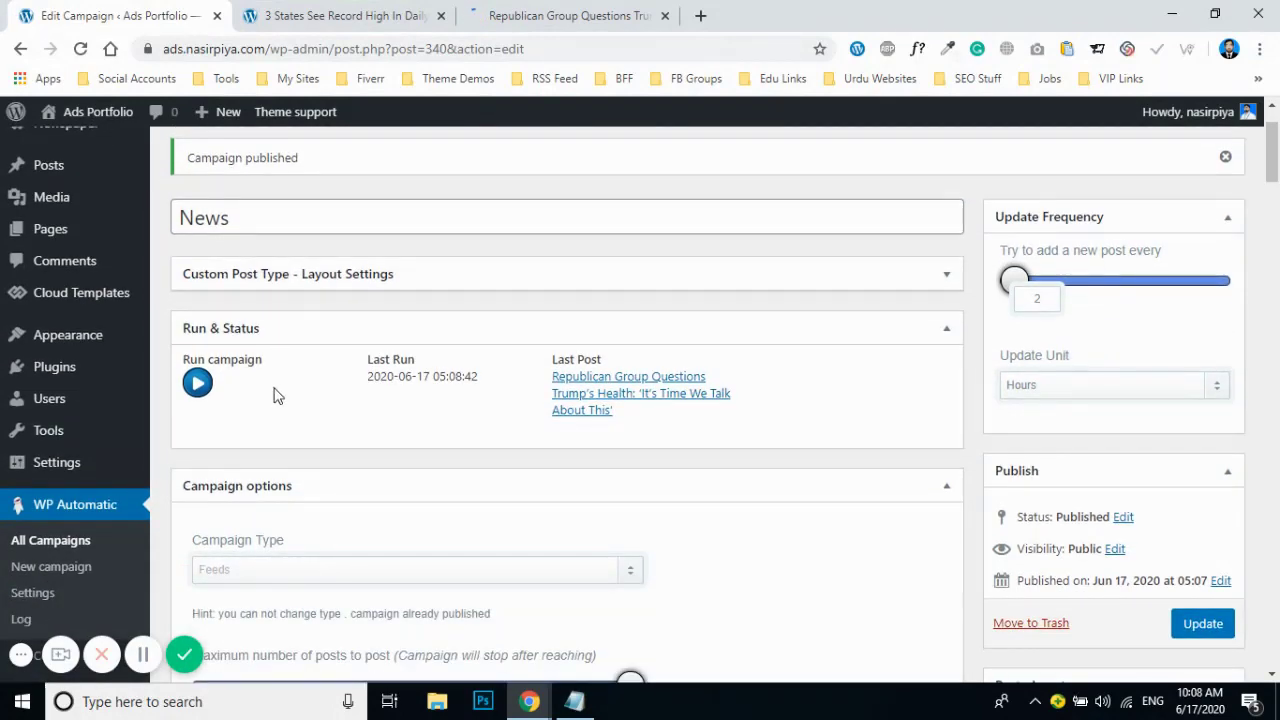
scroll(277, 395, up, 1)
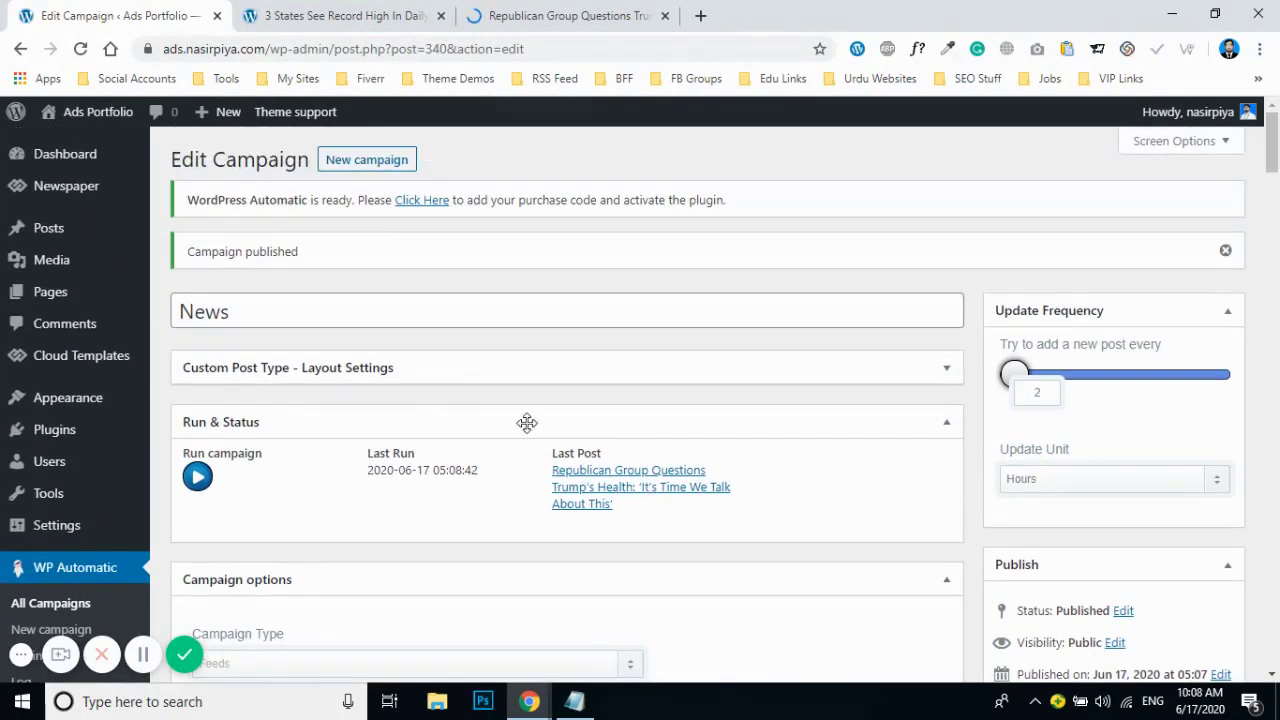
scroll(528, 425, down, 2)
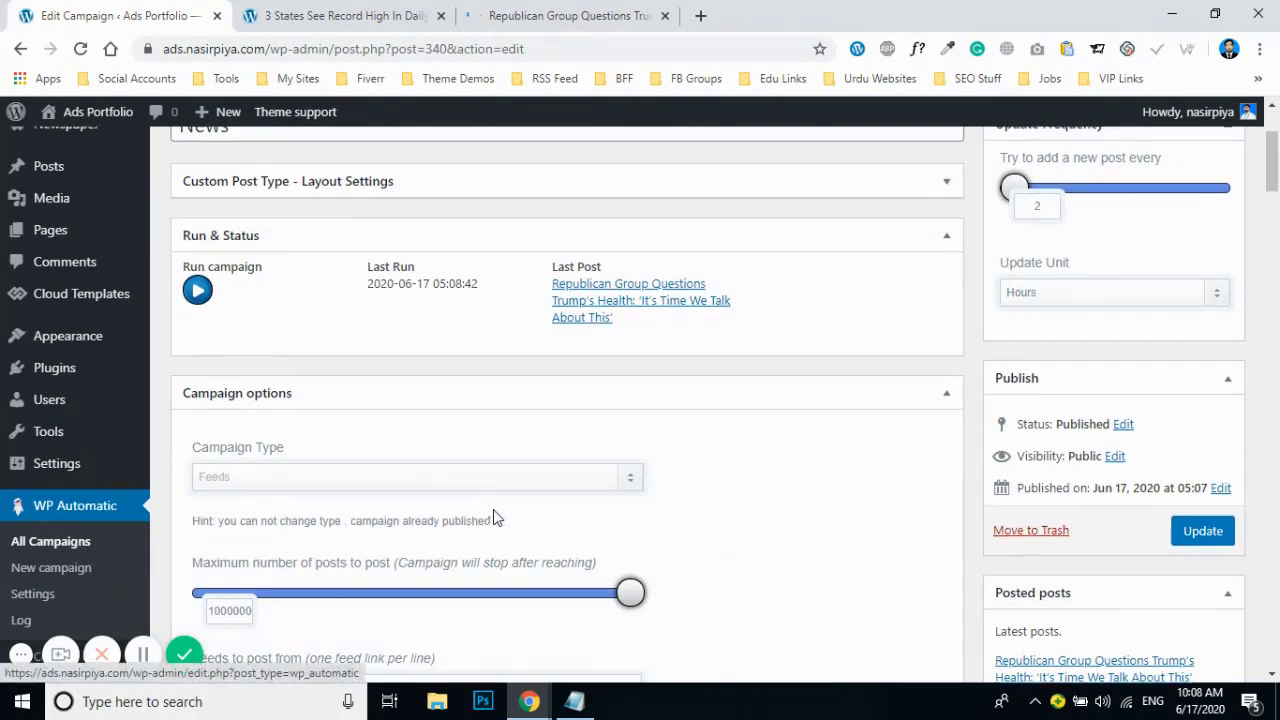
scroll(495, 515, up, 2)
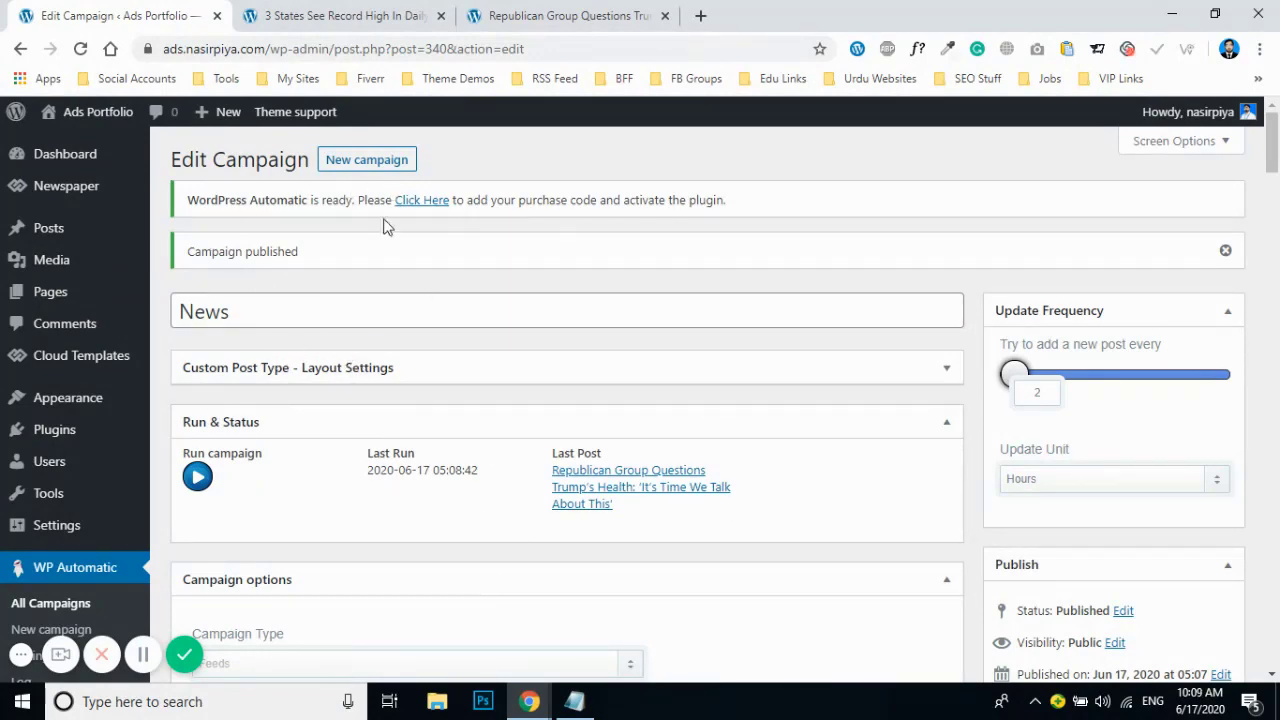
scroll(449, 374, down, 2)
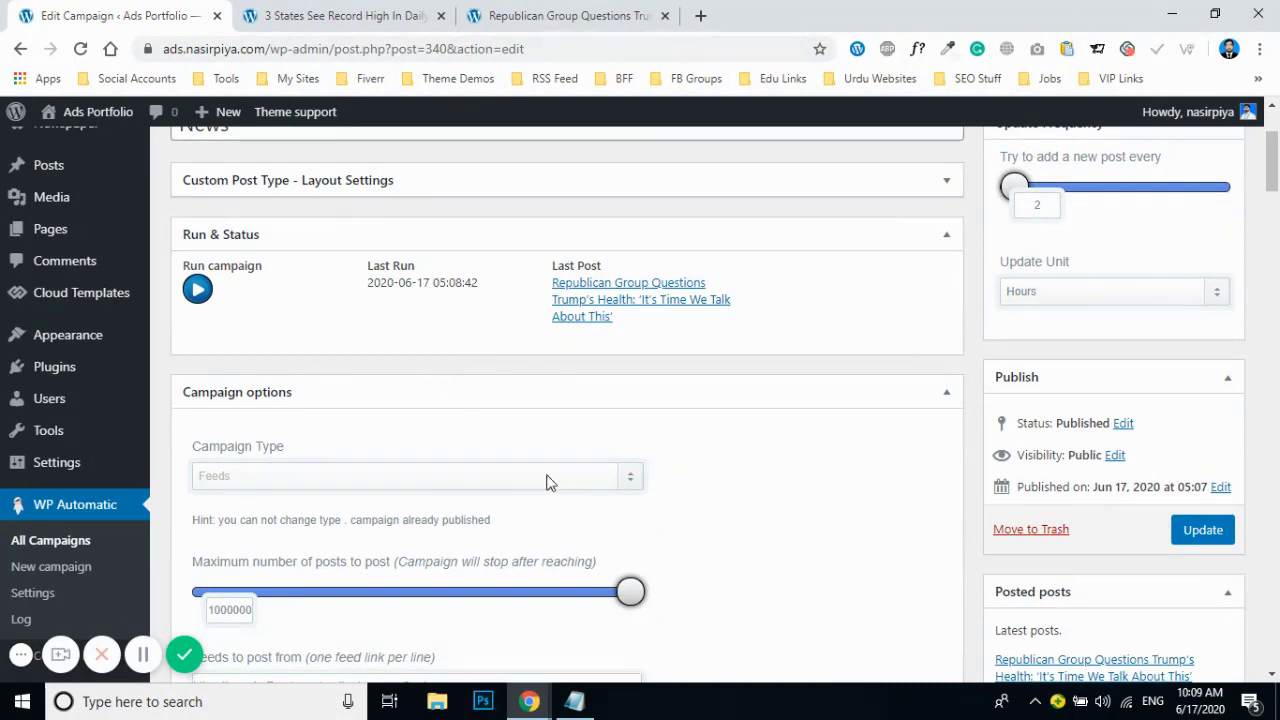
scroll(394, 391, down, 2)
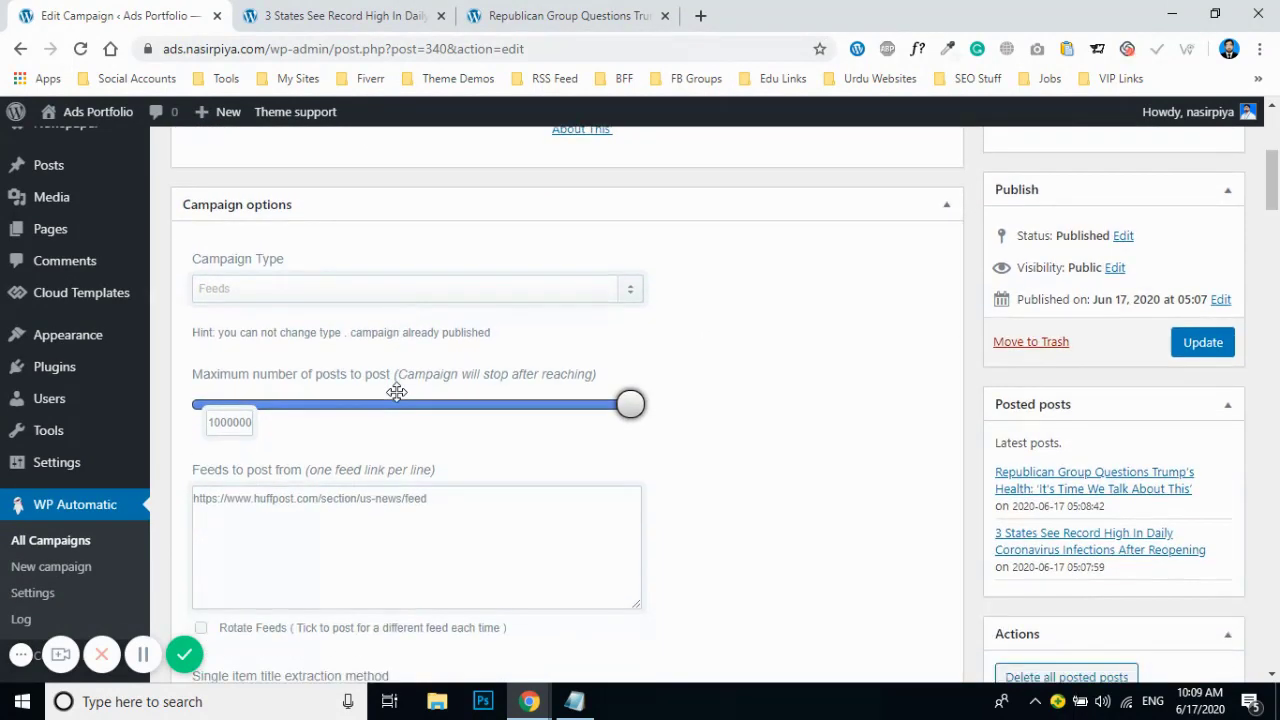
scroll(349, 200, up, 4)
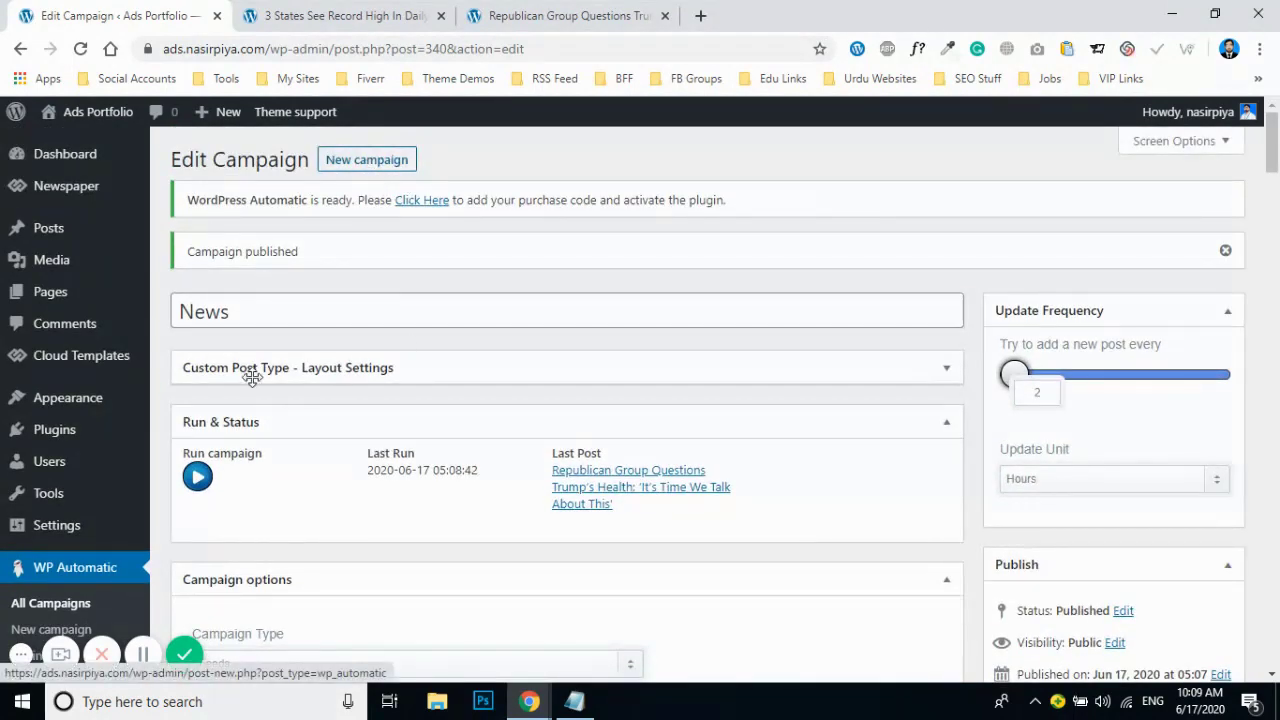
scroll(134, 300, down, 2)
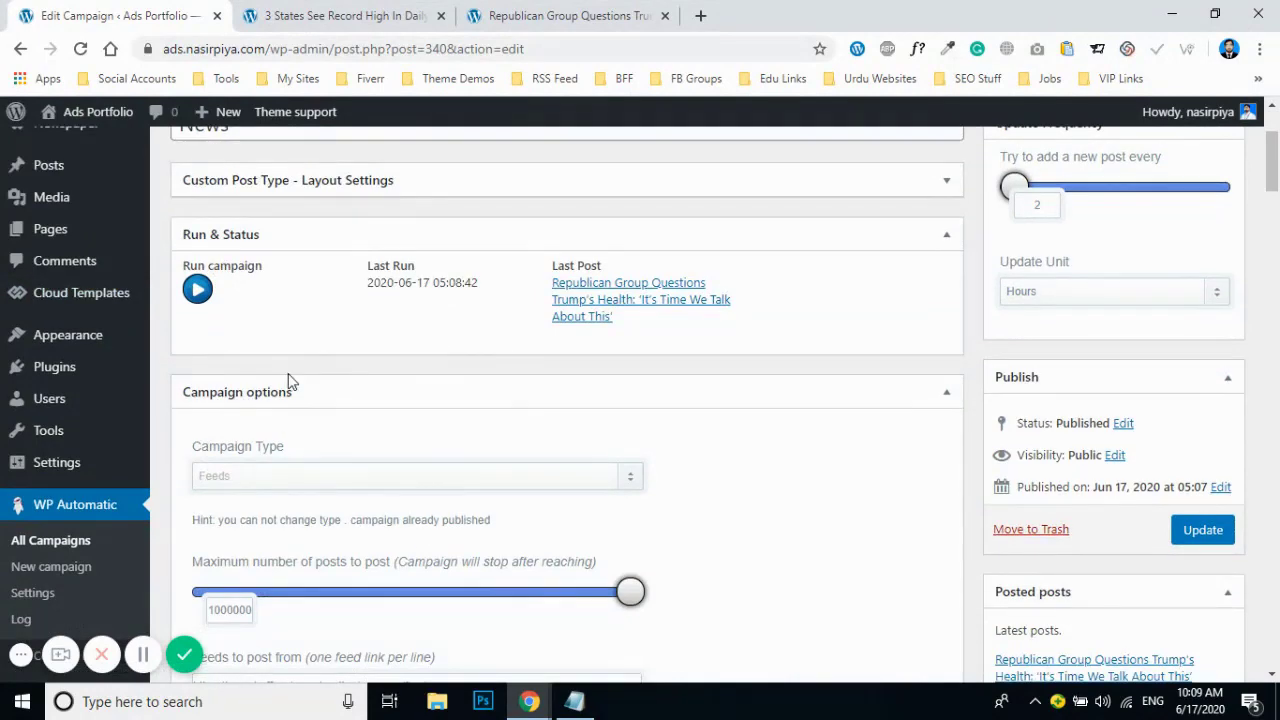
scroll(288, 380, down, 3)
scroll(337, 443, up, 3)
scroll(200, 480, down, 3)
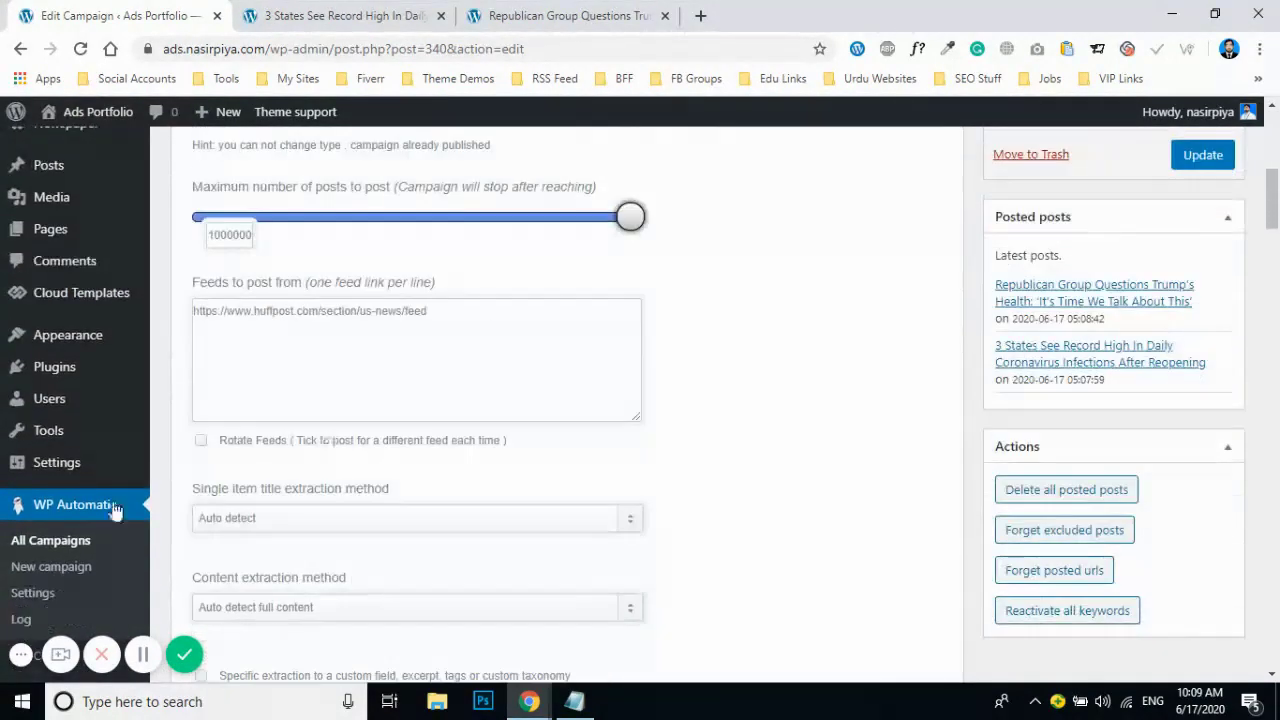
Show the list of all campaigns and check the News entry's details, its row actions and the plugin activation notice
click(52, 550)
scroll(760, 527, up, 3)
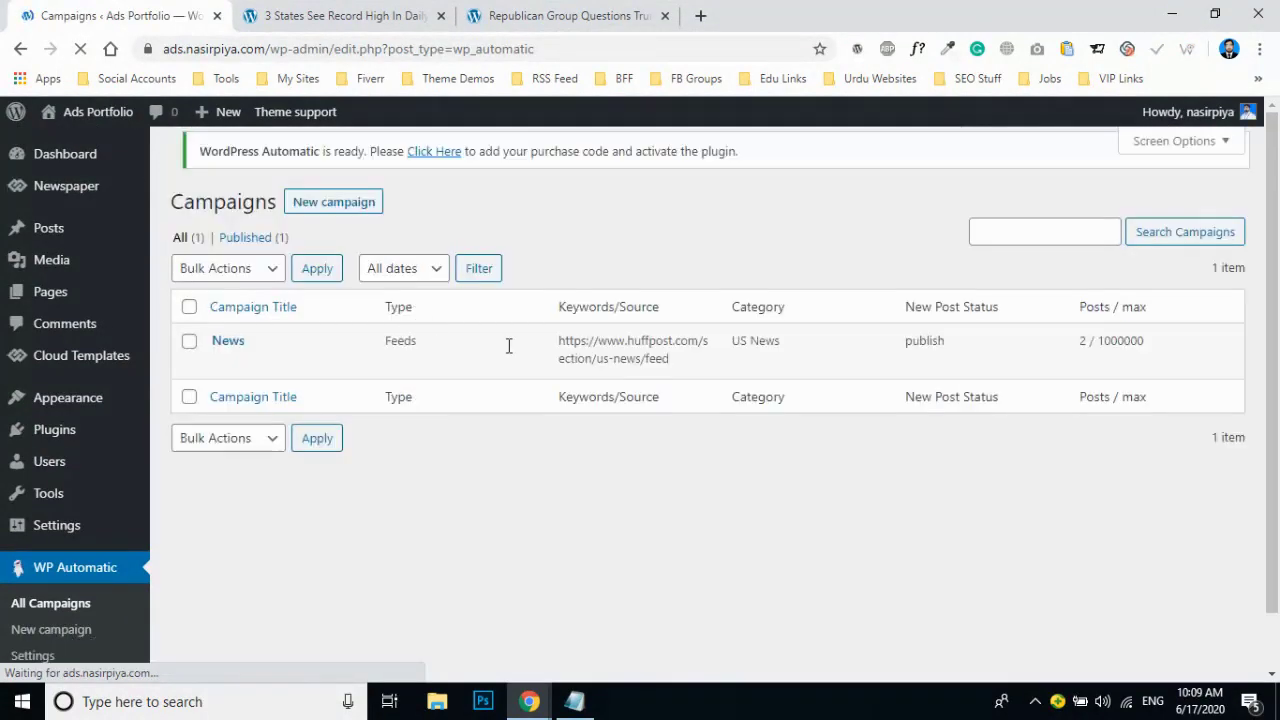
mouse_move(255, 378)
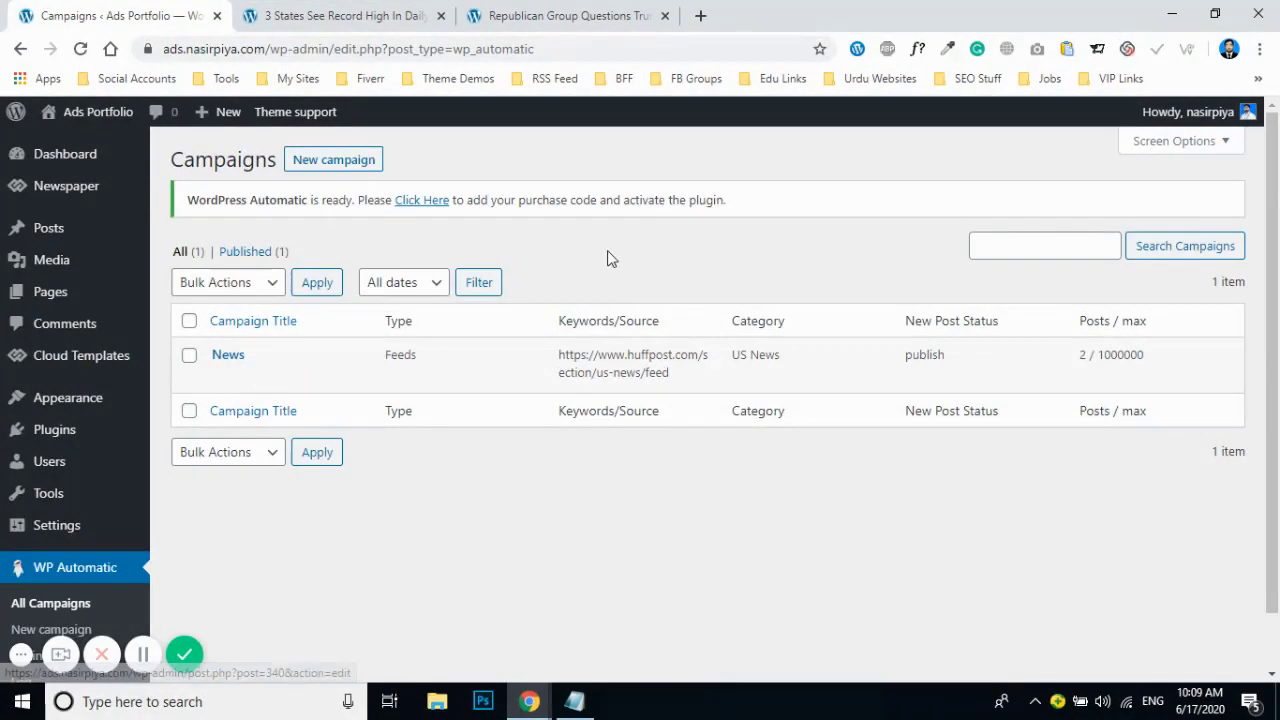
drag(497, 206, 677, 203)
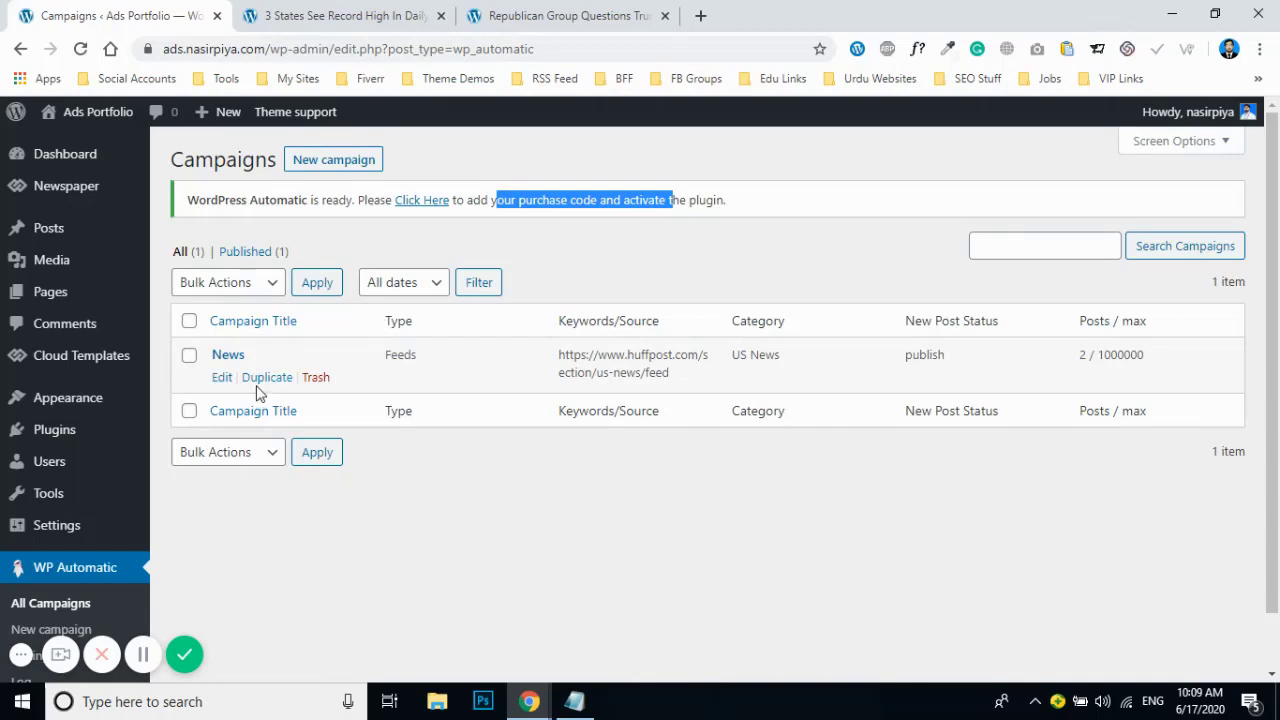
click(562, 203)
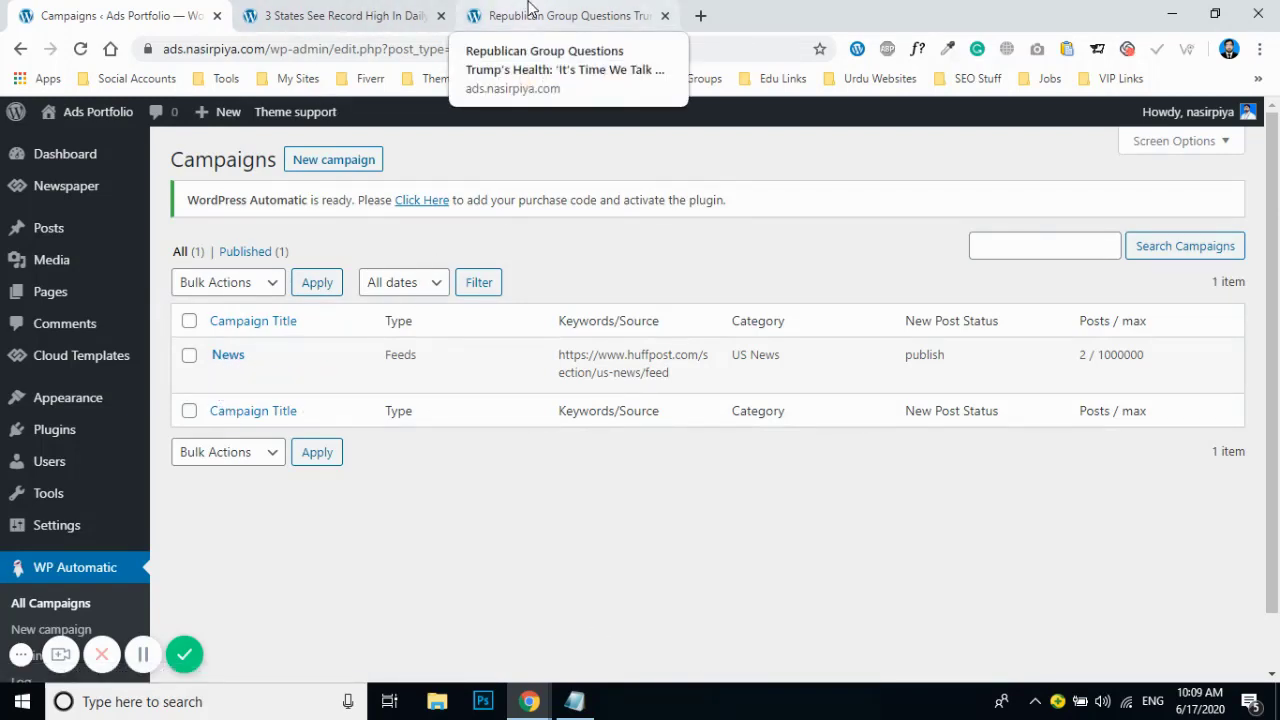
Open the post categories and look through the existing ones
mouse_move(48, 230)
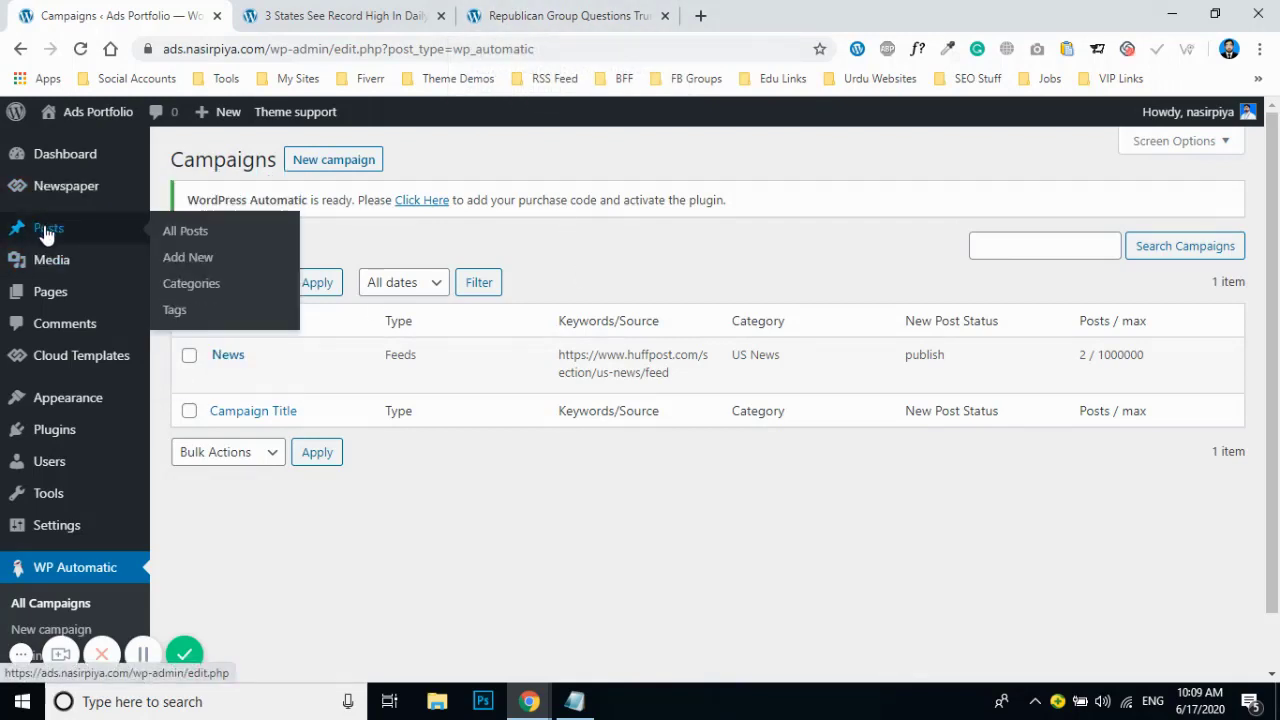
click(184, 284)
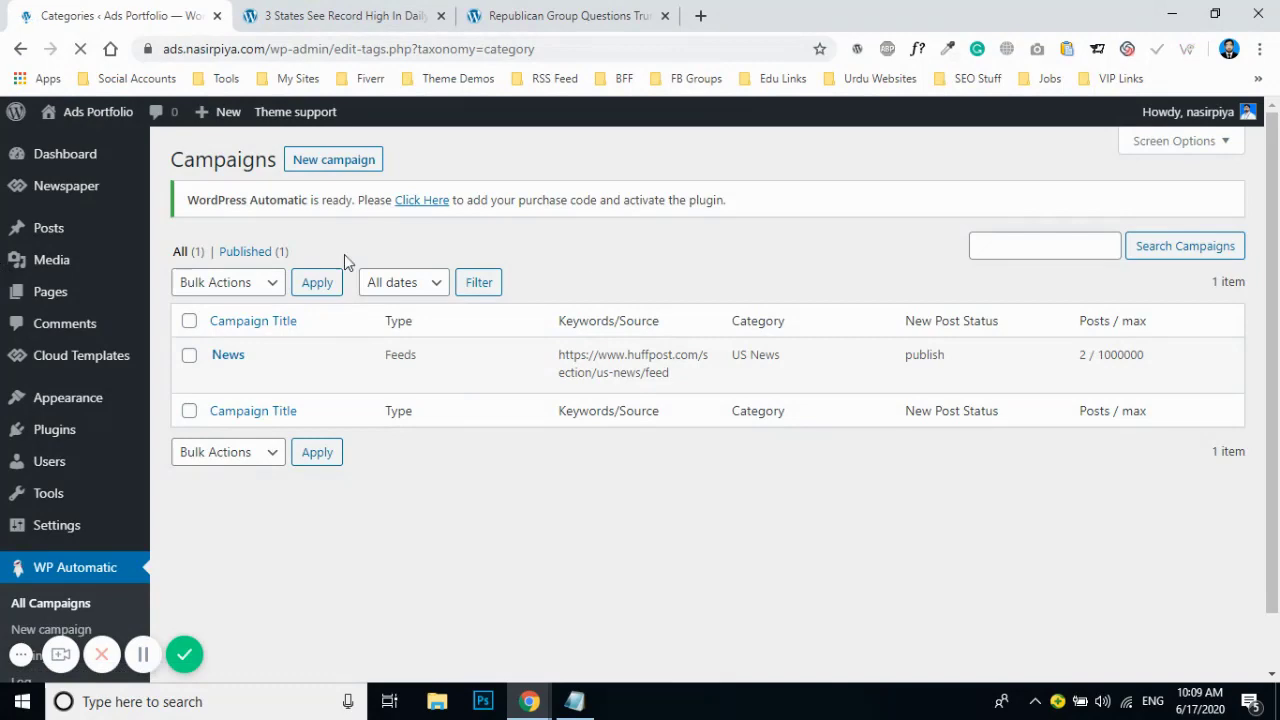
scroll(487, 333, down, 3)
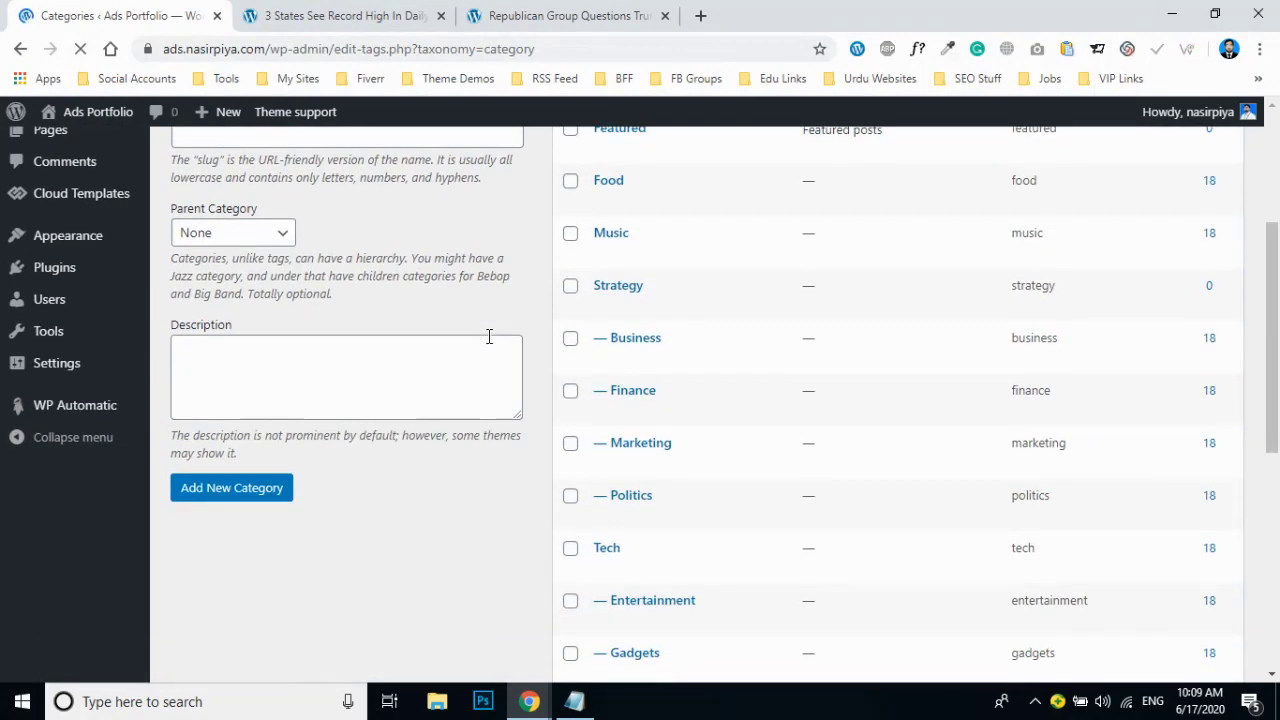
scroll(491, 331, down, 3)
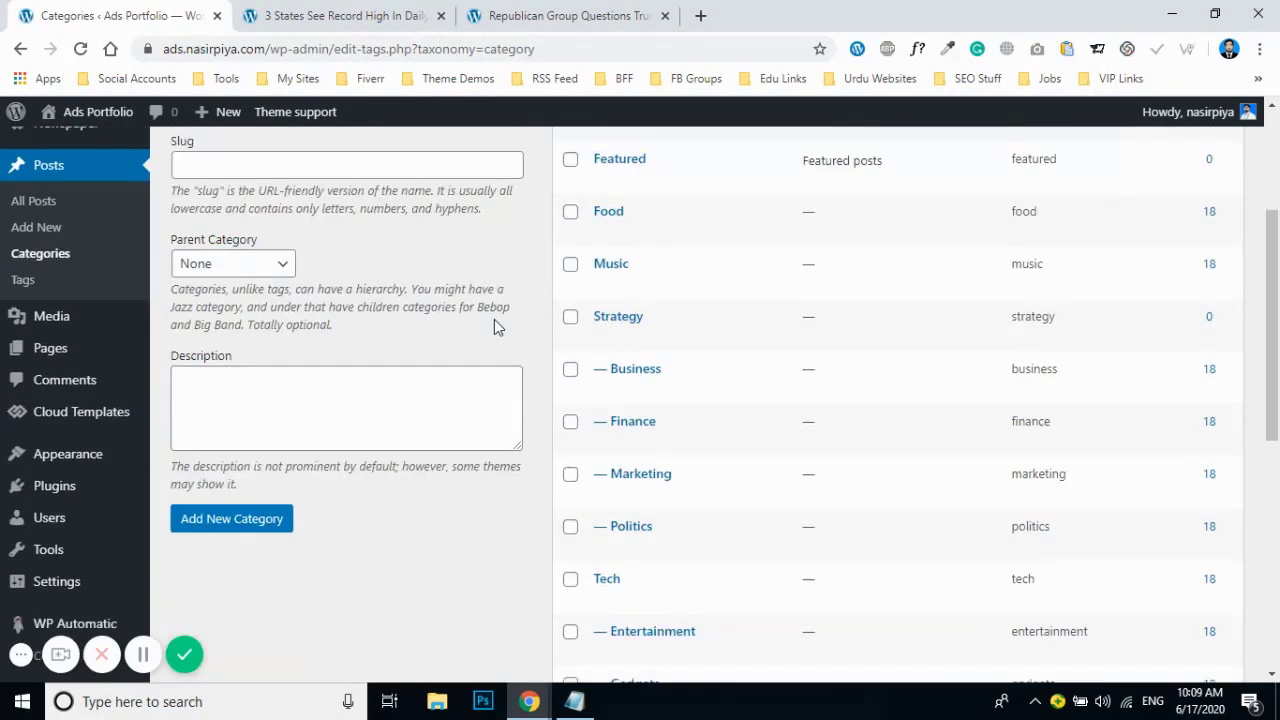
scroll(494, 325, down, 2)
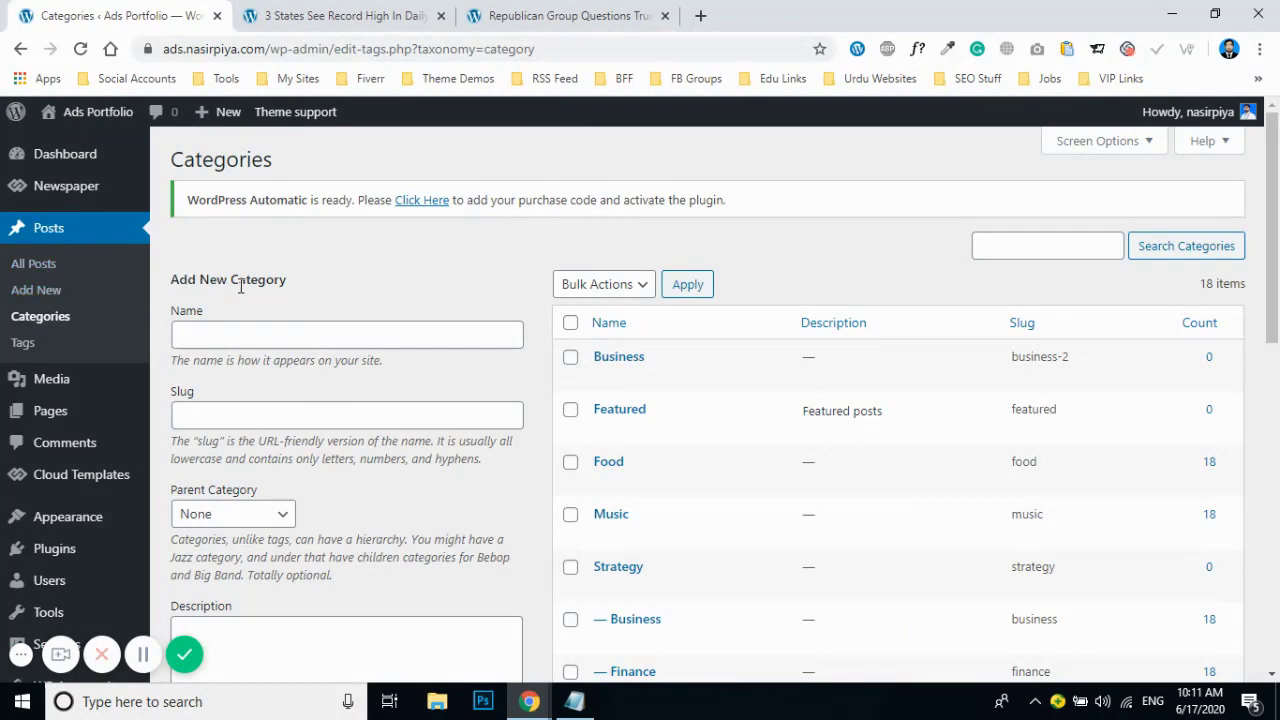
scroll(240, 286, down, 1)
scroll(240, 265, up, 1)
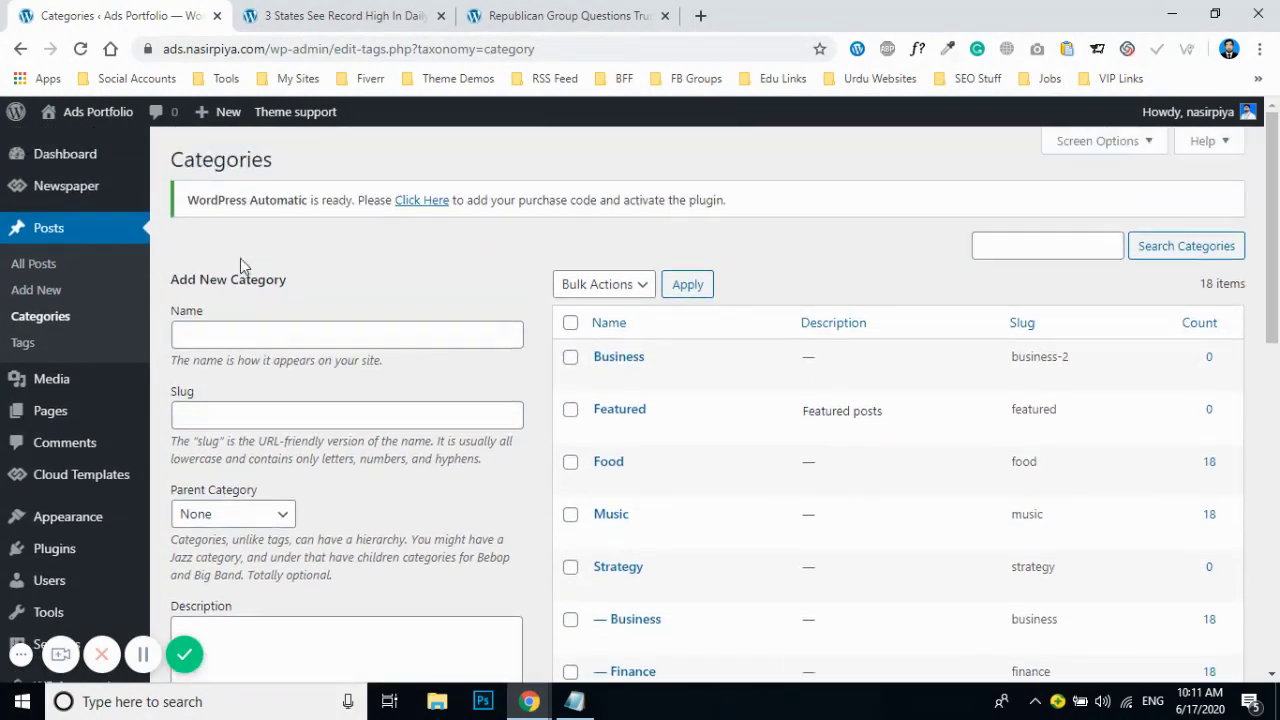
Add a new top-level post category named Environment
click(237, 332)
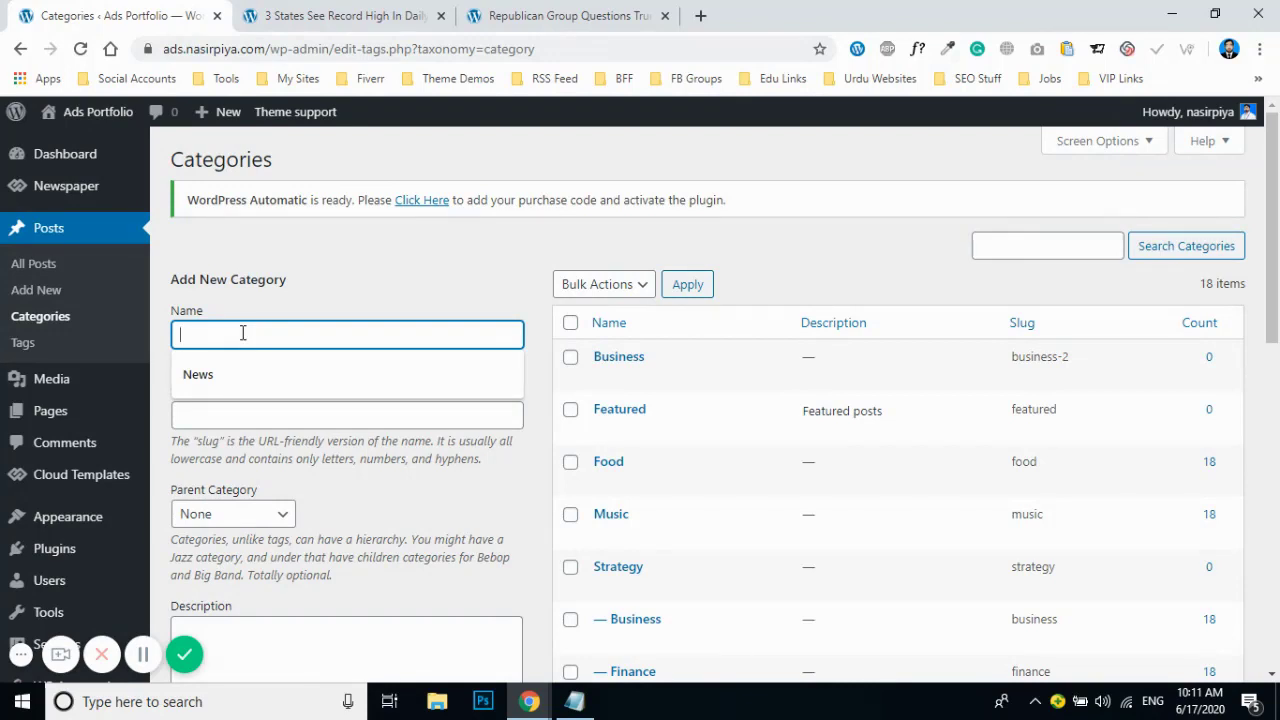
text(Sceince)
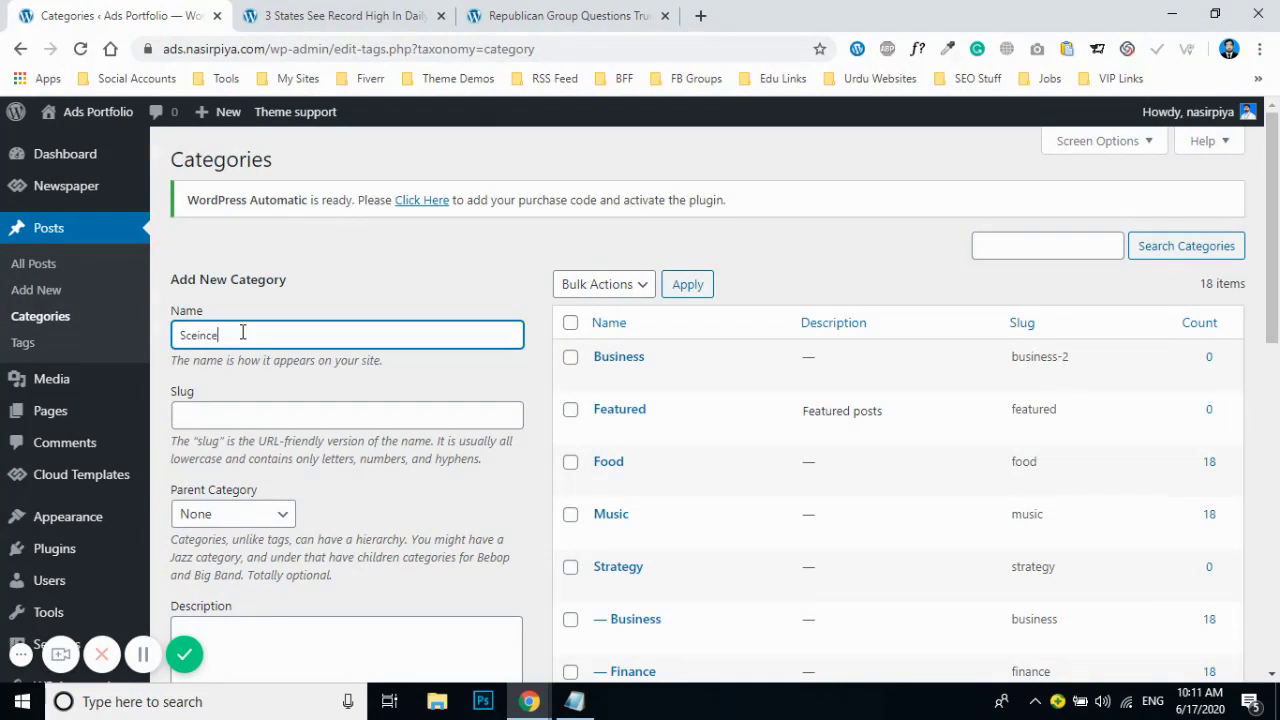
double_click(242, 332)
text(Environment)
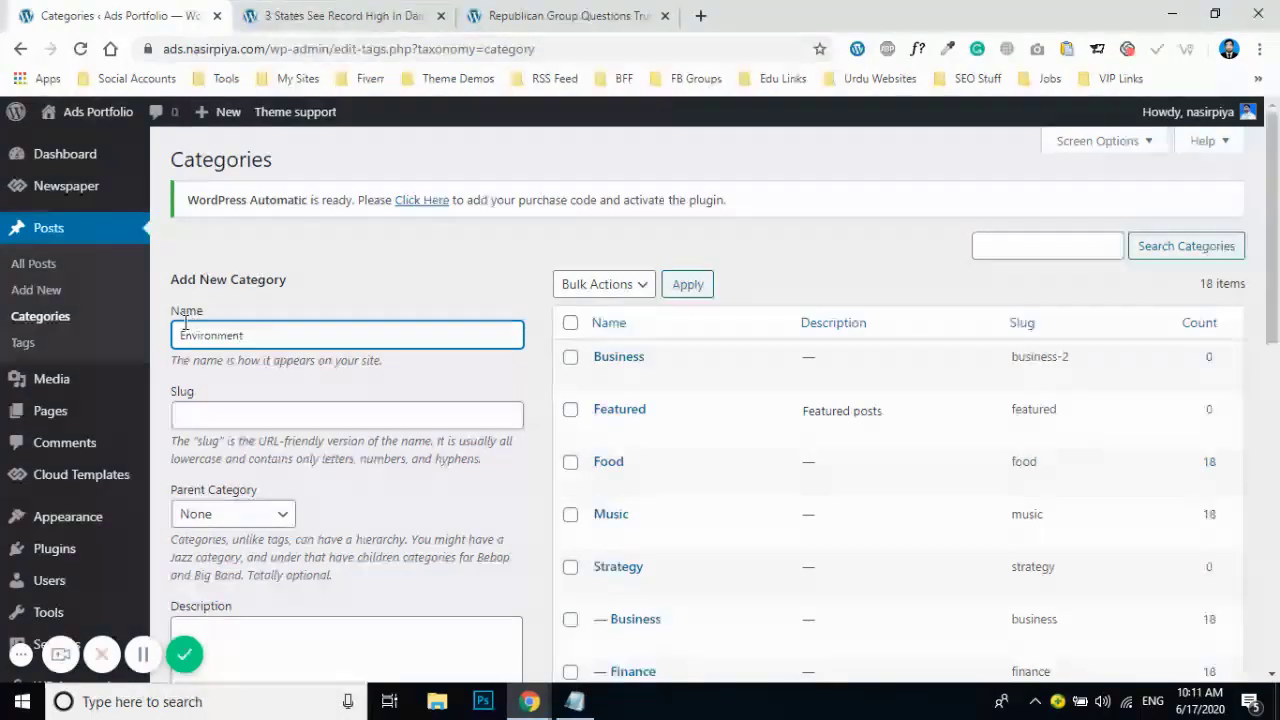
scroll(230, 400, down, 3)
click(242, 486)
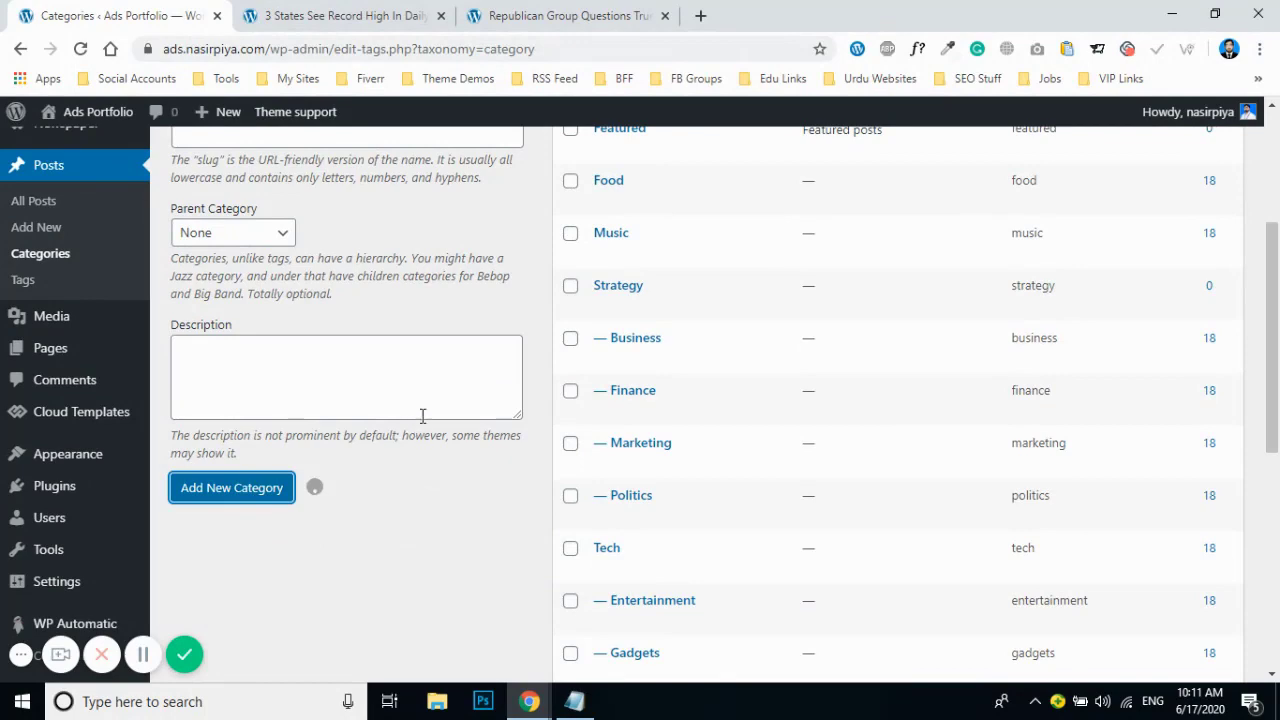
scroll(420, 410, up, 3)
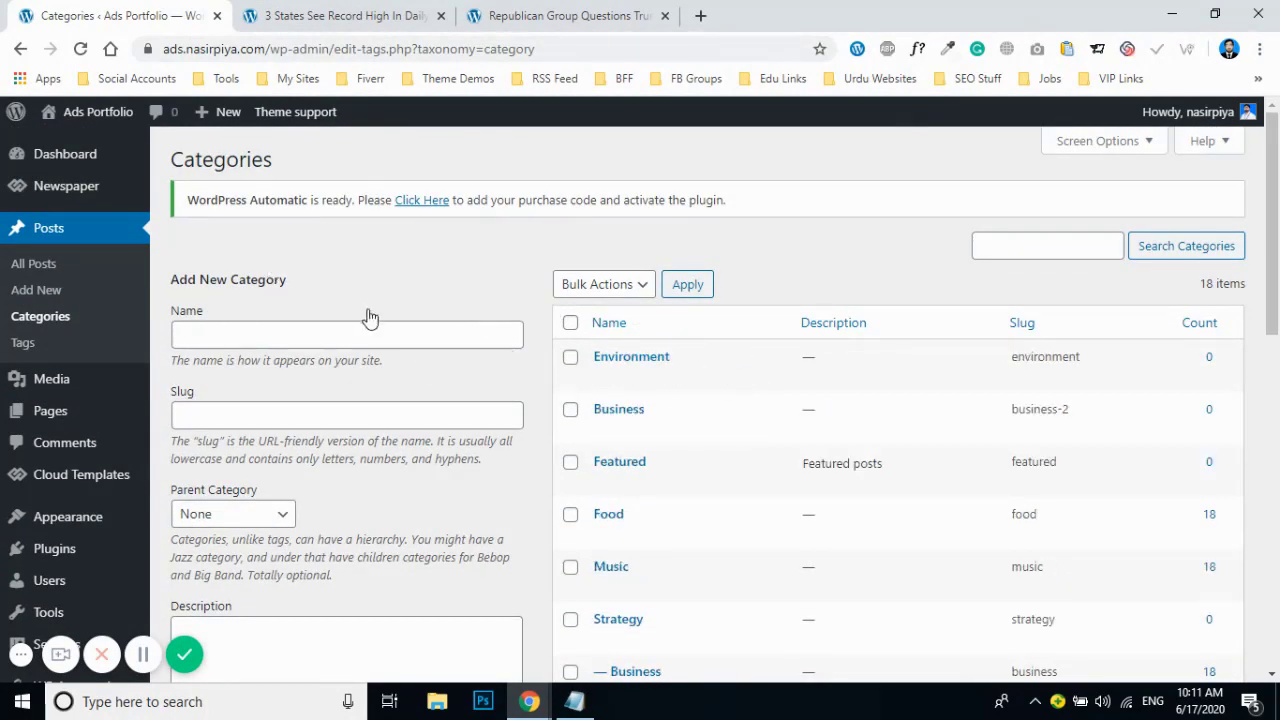
scroll(329, 309, down, 4)
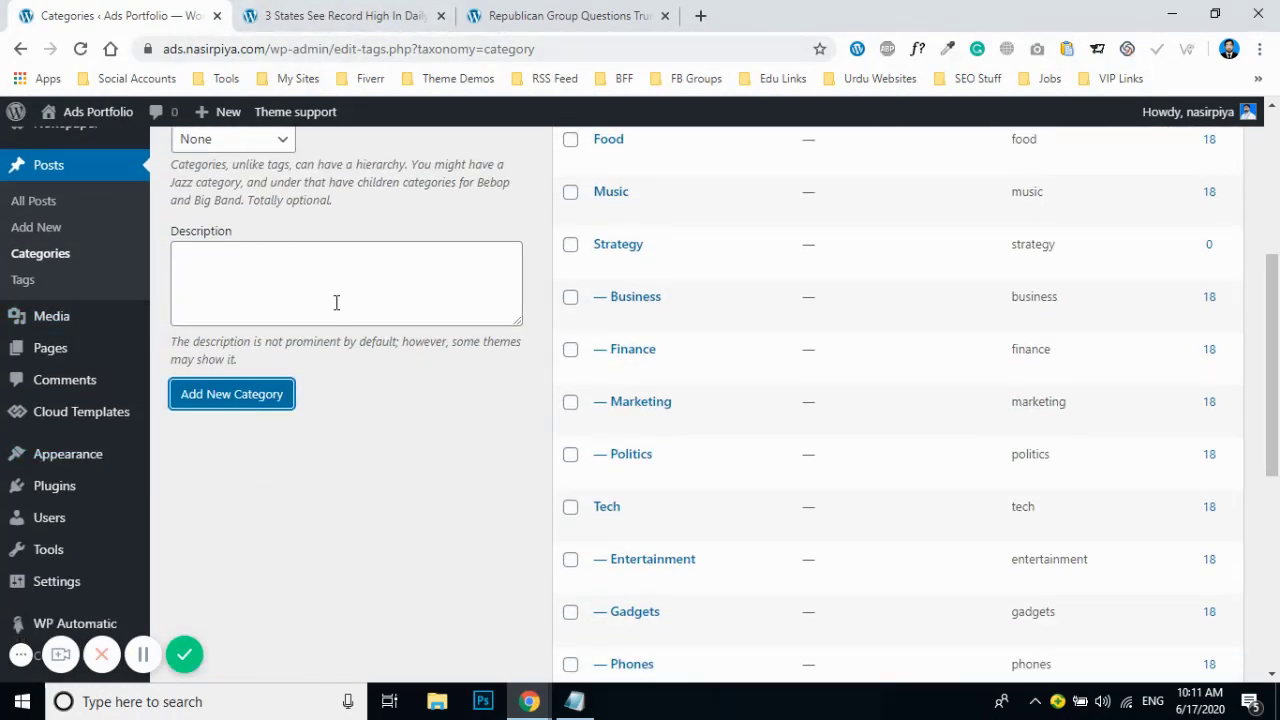
scroll(336, 302, up, 4)
scroll(640, 300, down, 2)
scroll(566, 286, up, 2)
scroll(374, 317, down, 2)
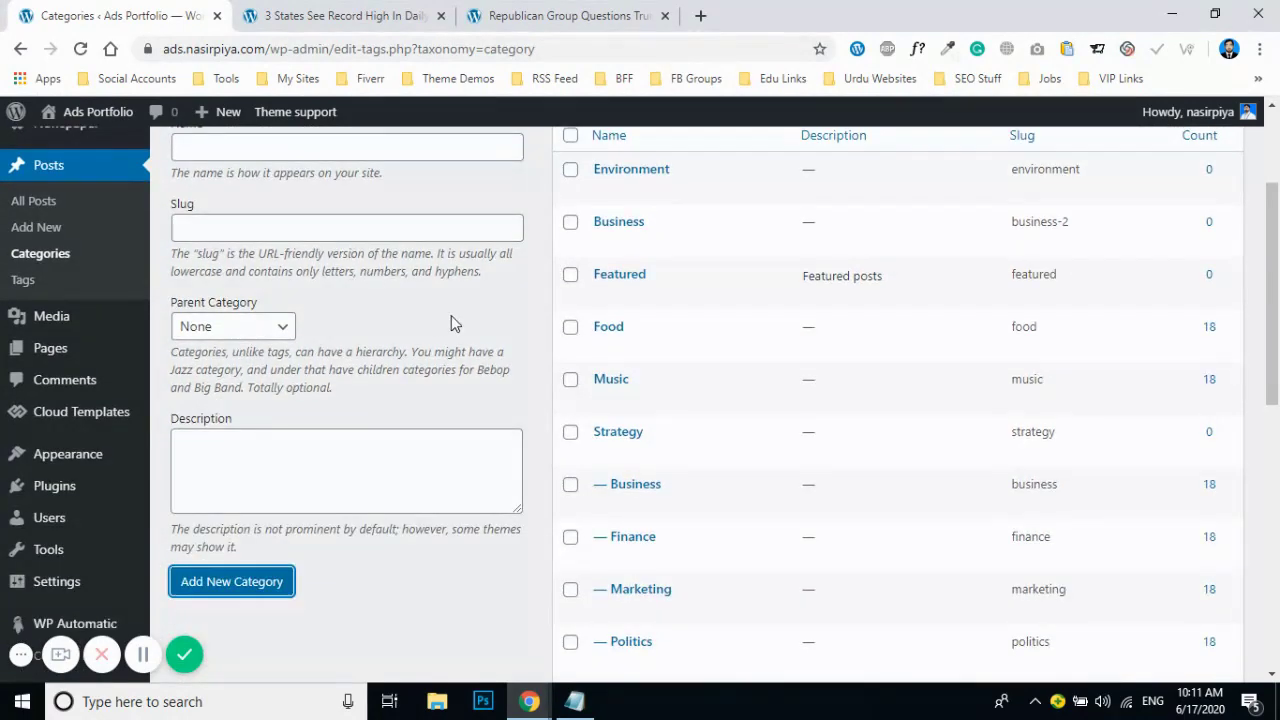
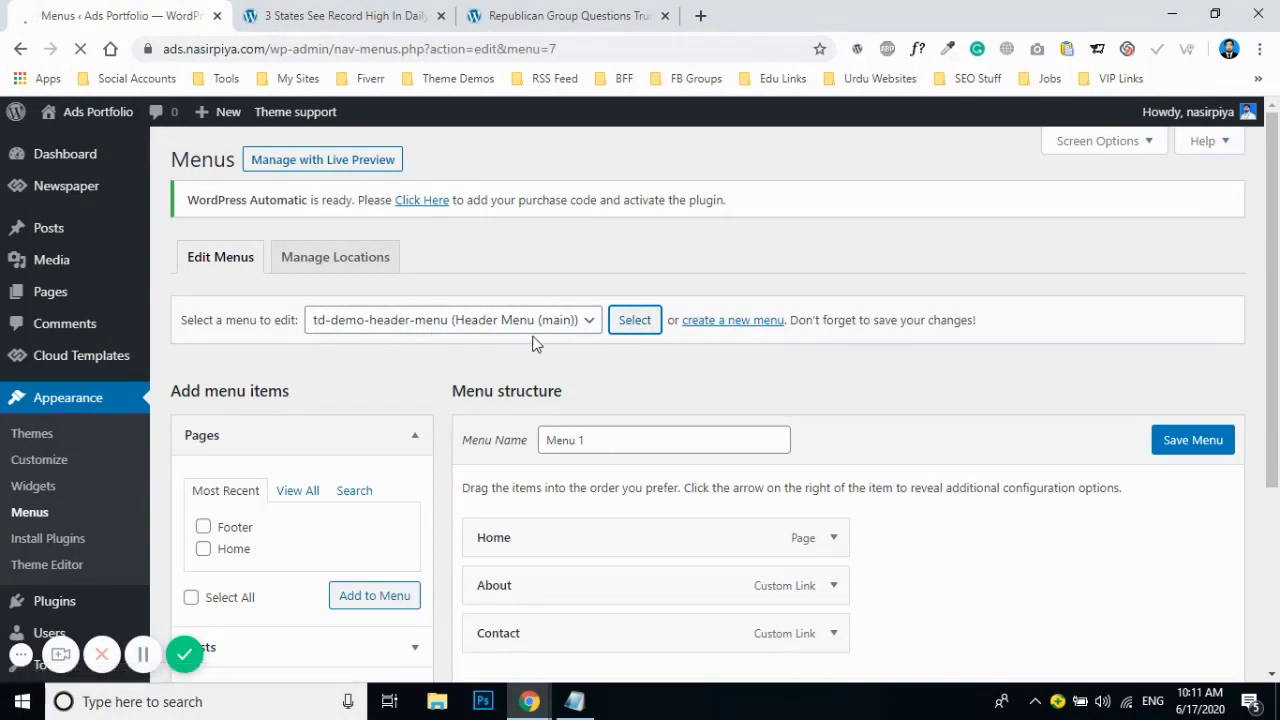
Review the td-demo-header-menu's items and its display location setting, Header Menu (main)
scroll(846, 337, down, 6)
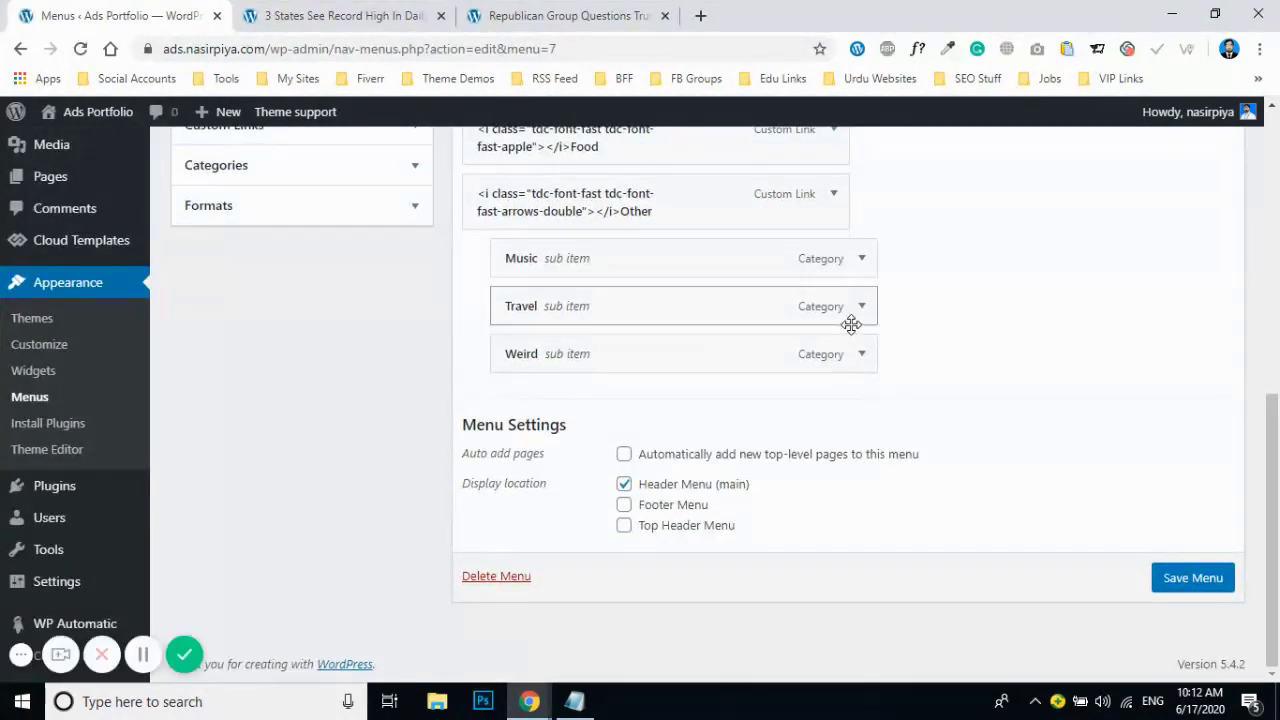
drag(534, 484, 459, 501)
click(485, 490)
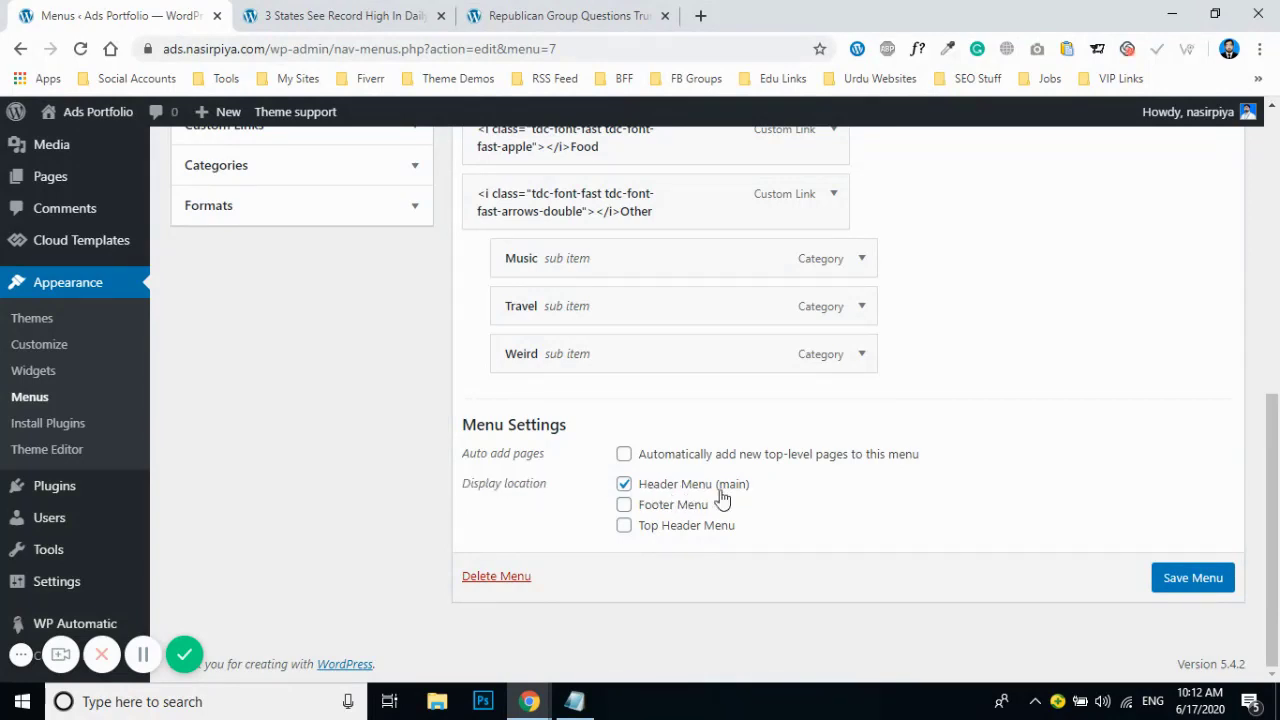
drag(757, 488, 653, 490)
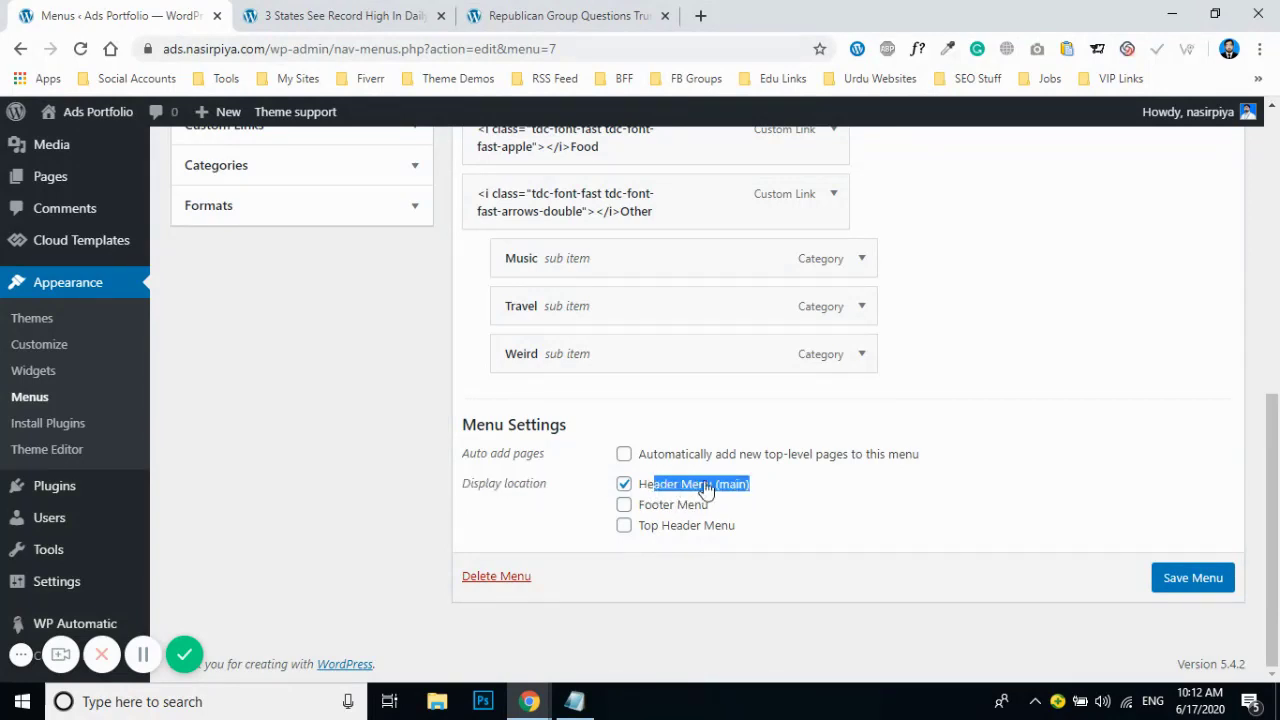
click(907, 492)
scroll(514, 449, up, 15)
scroll(514, 449, down, 15)
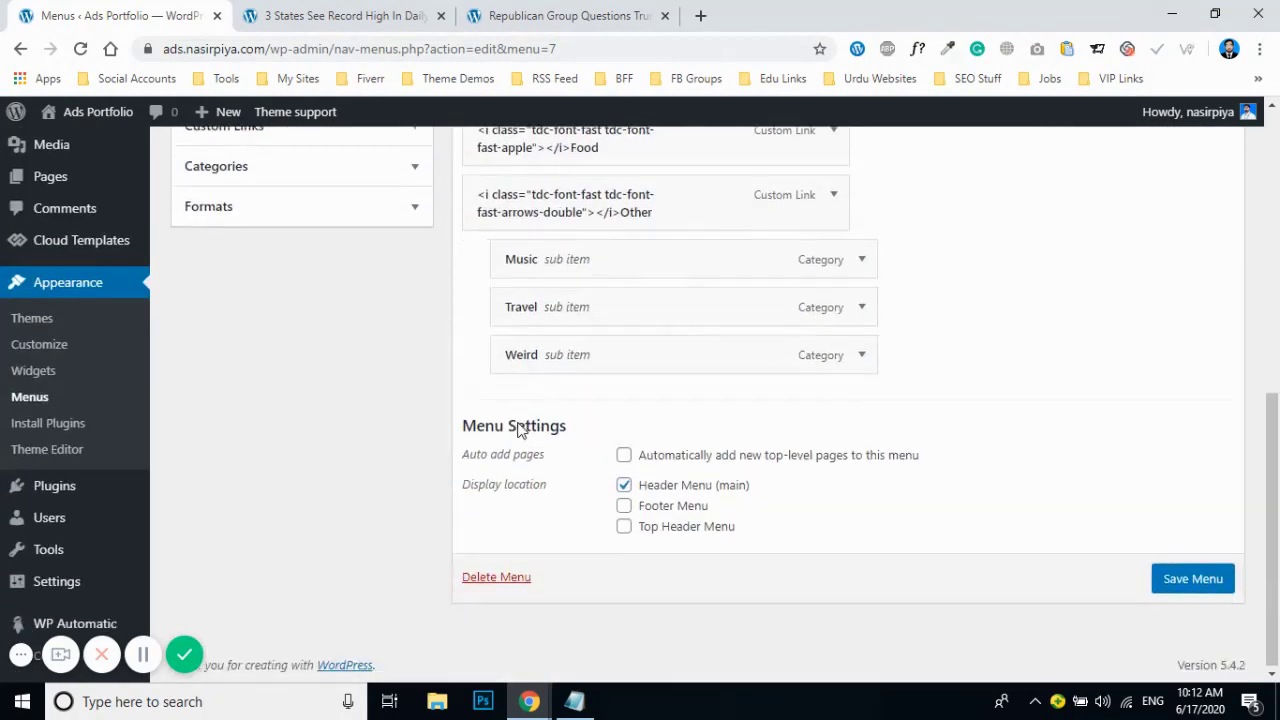
Add the Environment category as an item to td-demo-header-menu and save the menu
scroll(649, 440, up, 10)
scroll(380, 370, down, 1)
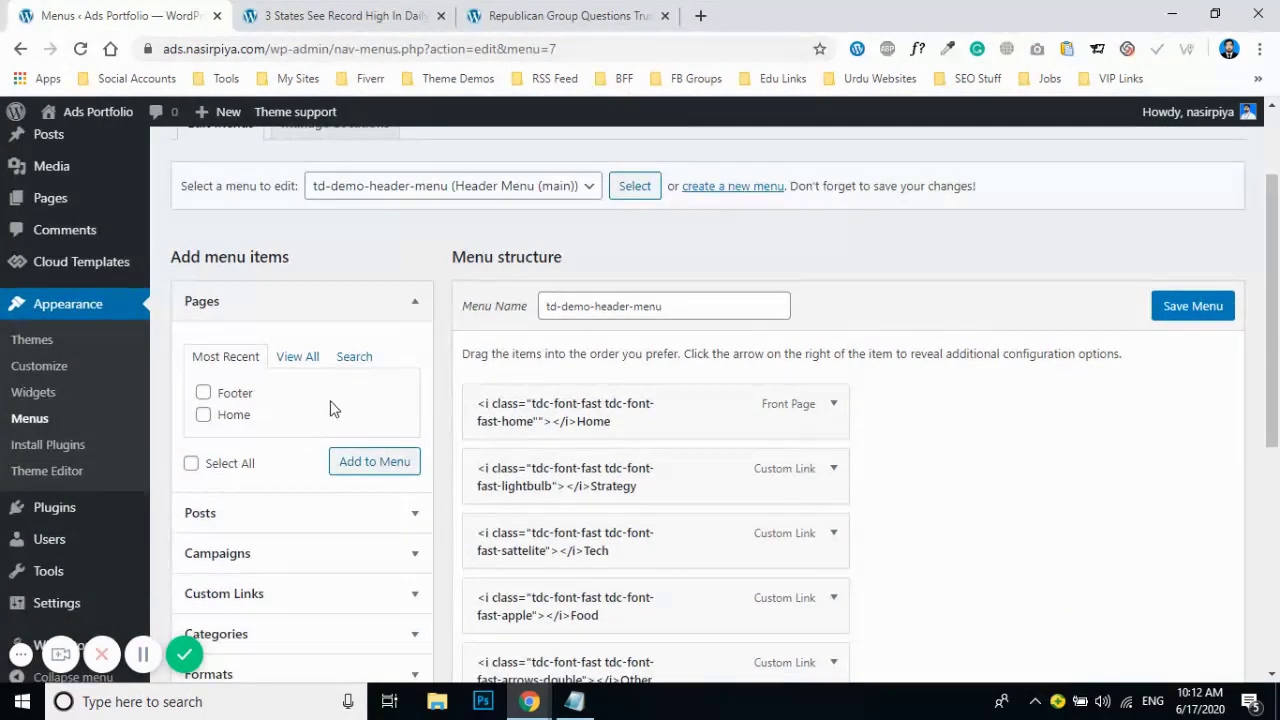
scroll(329, 371, down, 3)
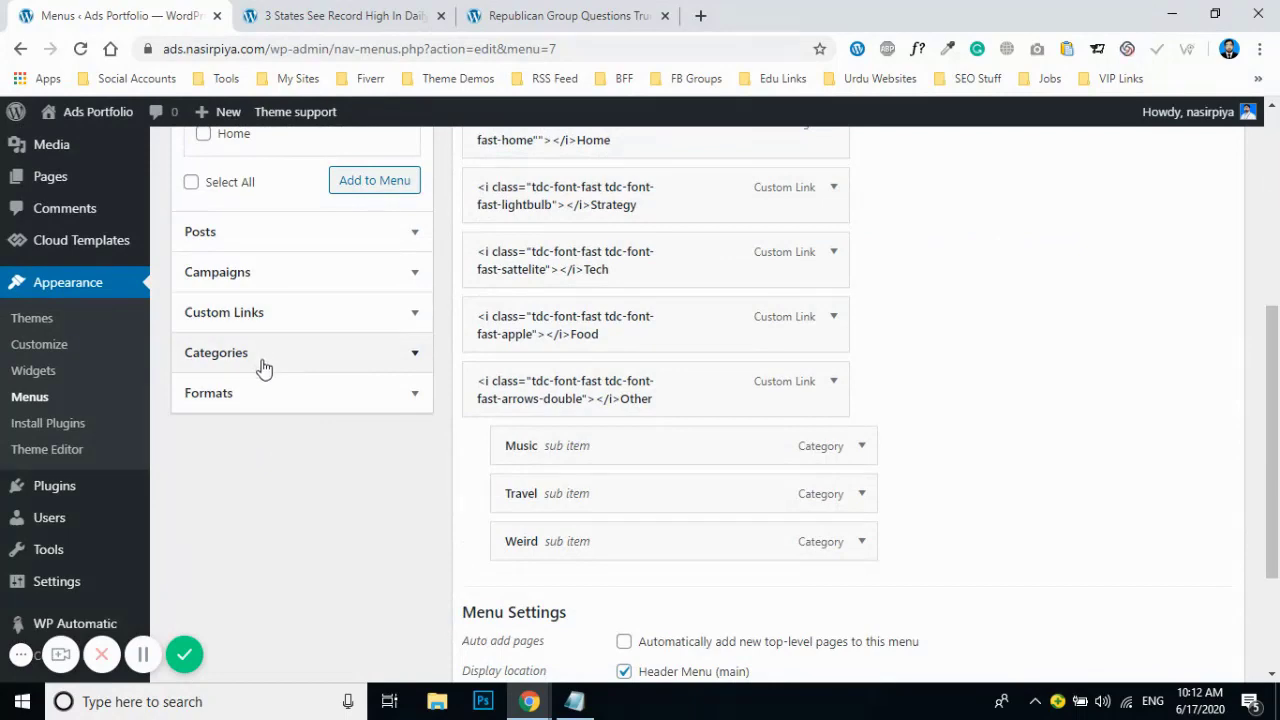
click(263, 362)
scroll(289, 397, up, 2)
scroll(365, 362, down, 1)
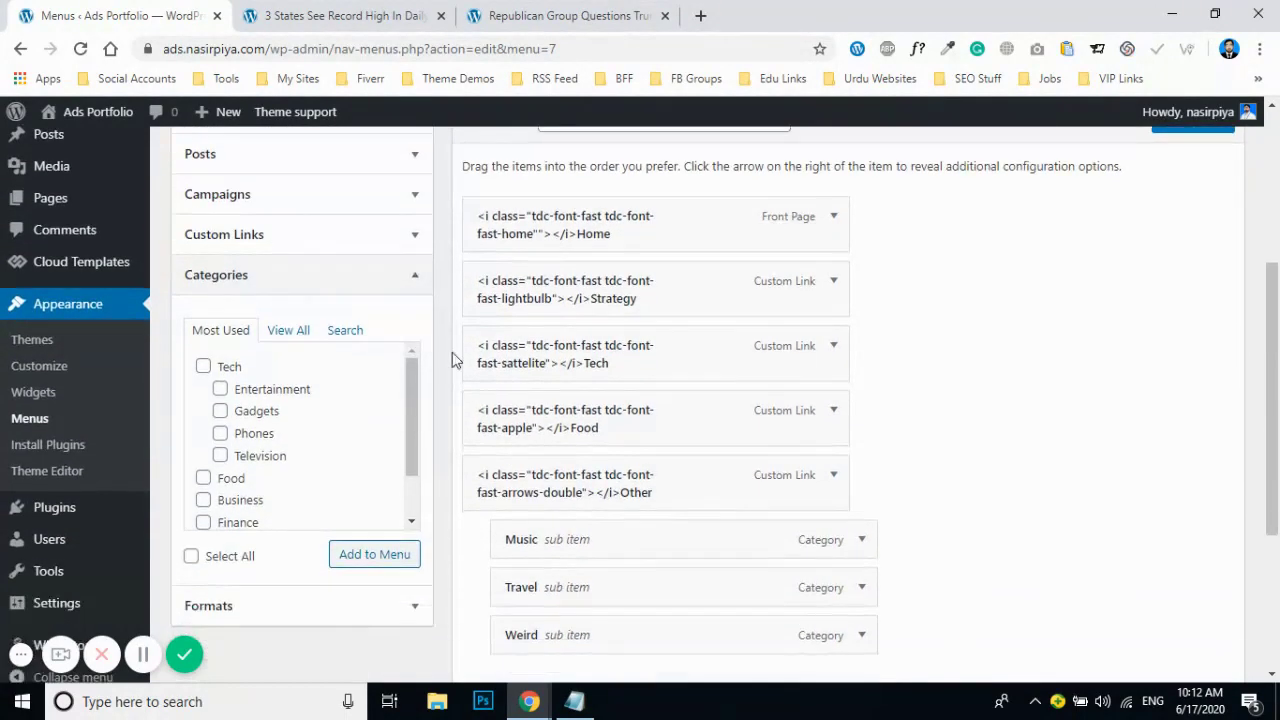
click(283, 331)
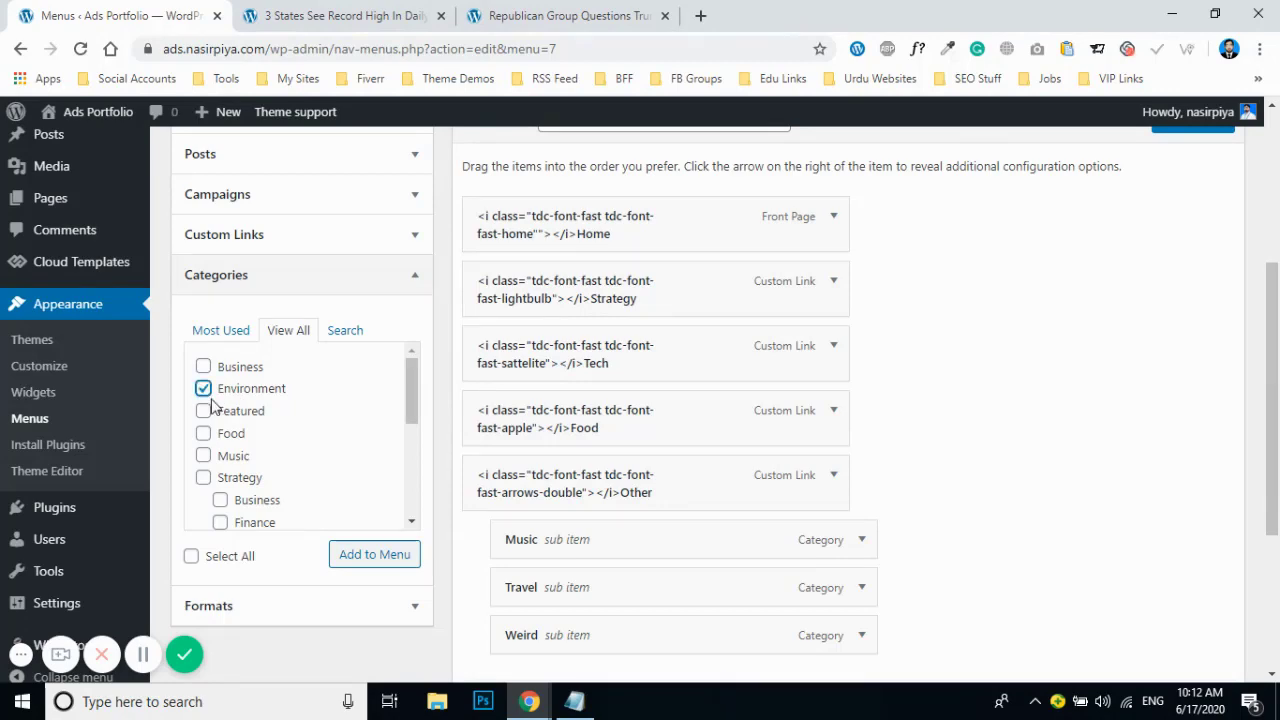
click(374, 556)
scroll(435, 465, down, 3)
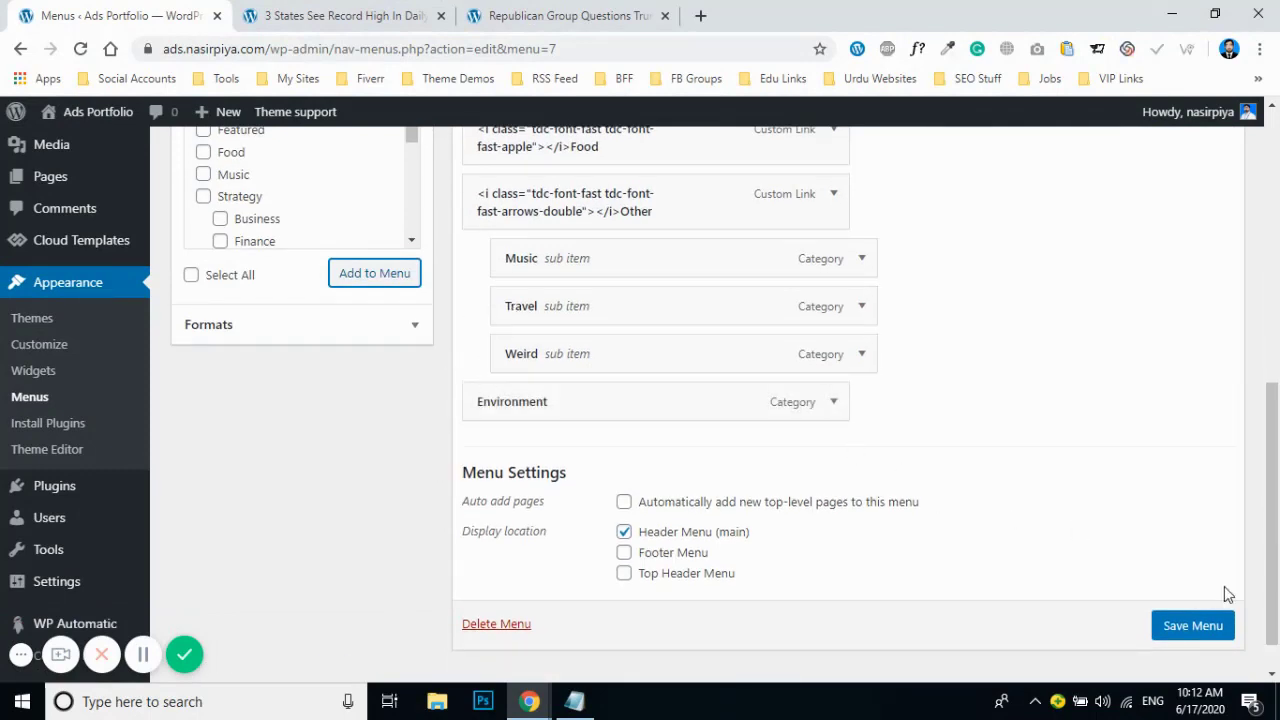
click(1200, 622)
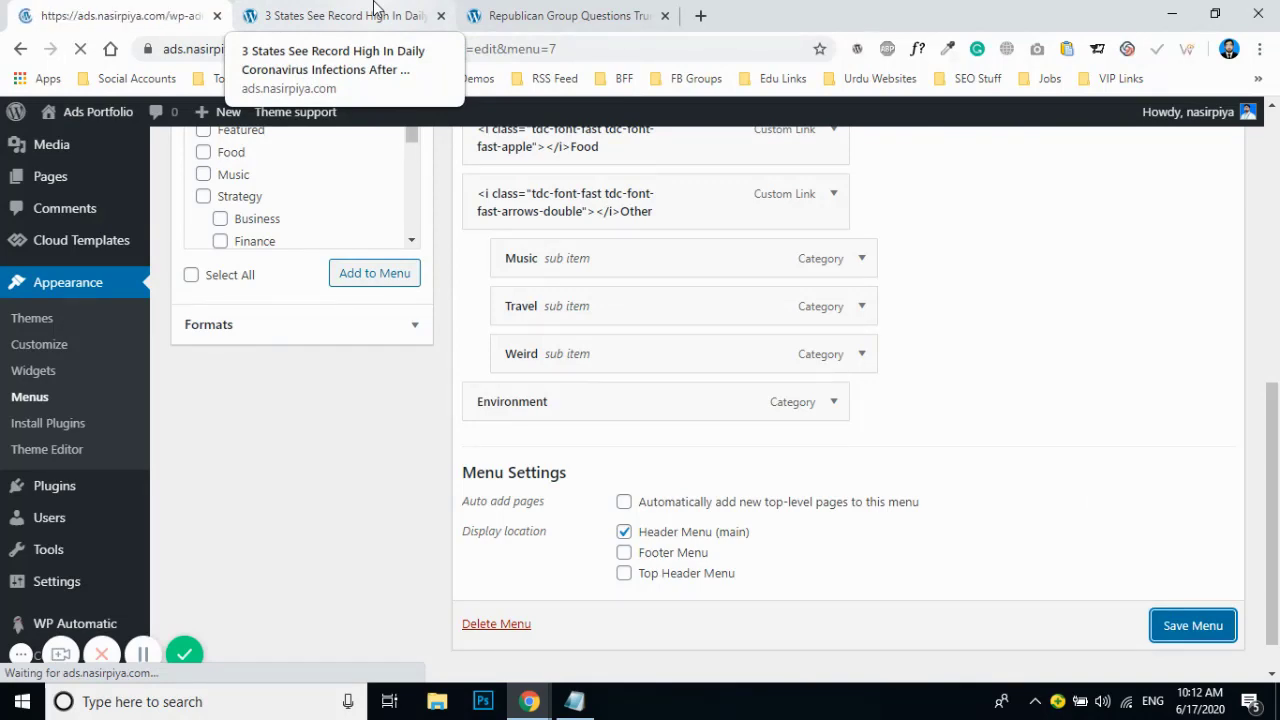
Open the site's home page in the tab of the coronavirus article and check the header menu
click(374, 7)
click(92, 178)
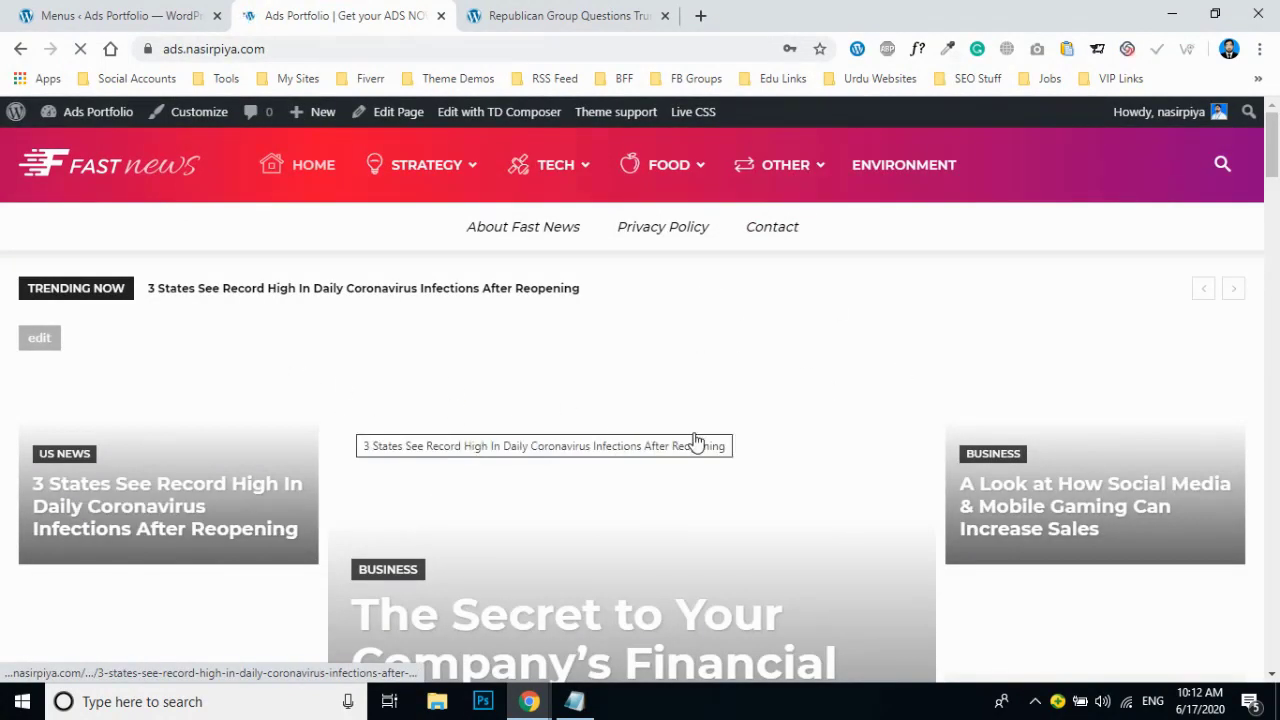
click(55, 10)
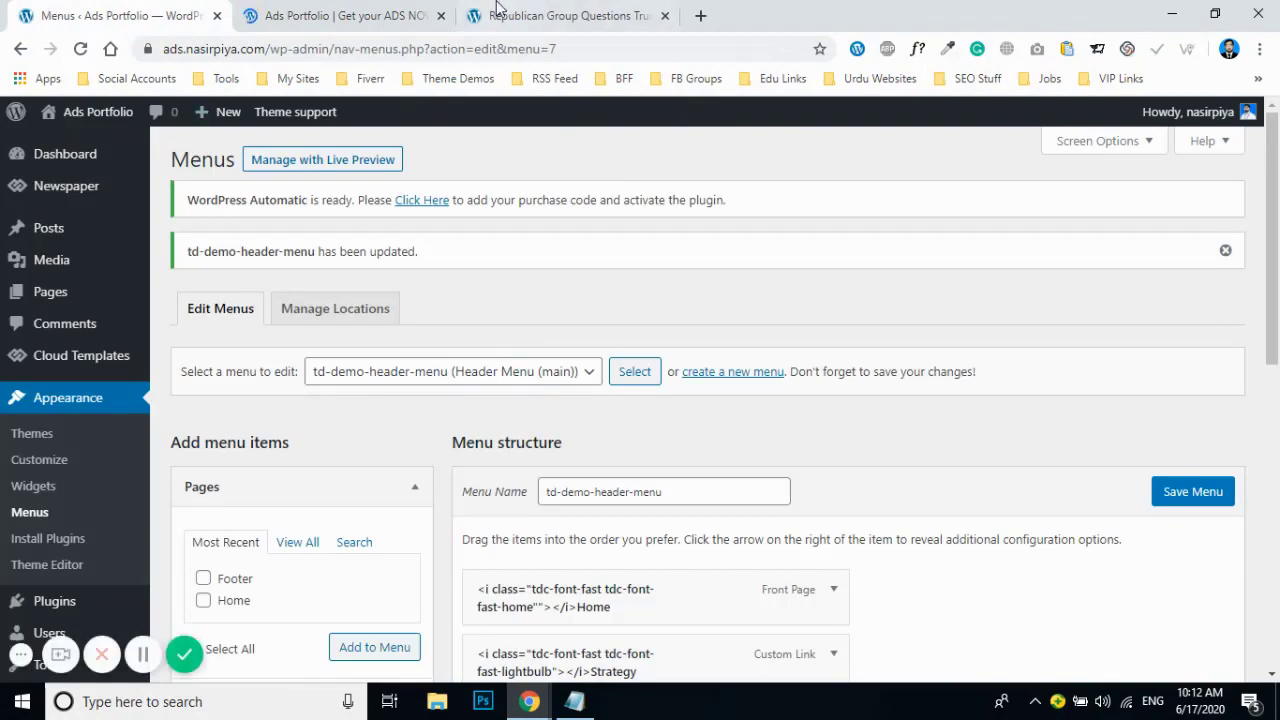
click(305, 14)
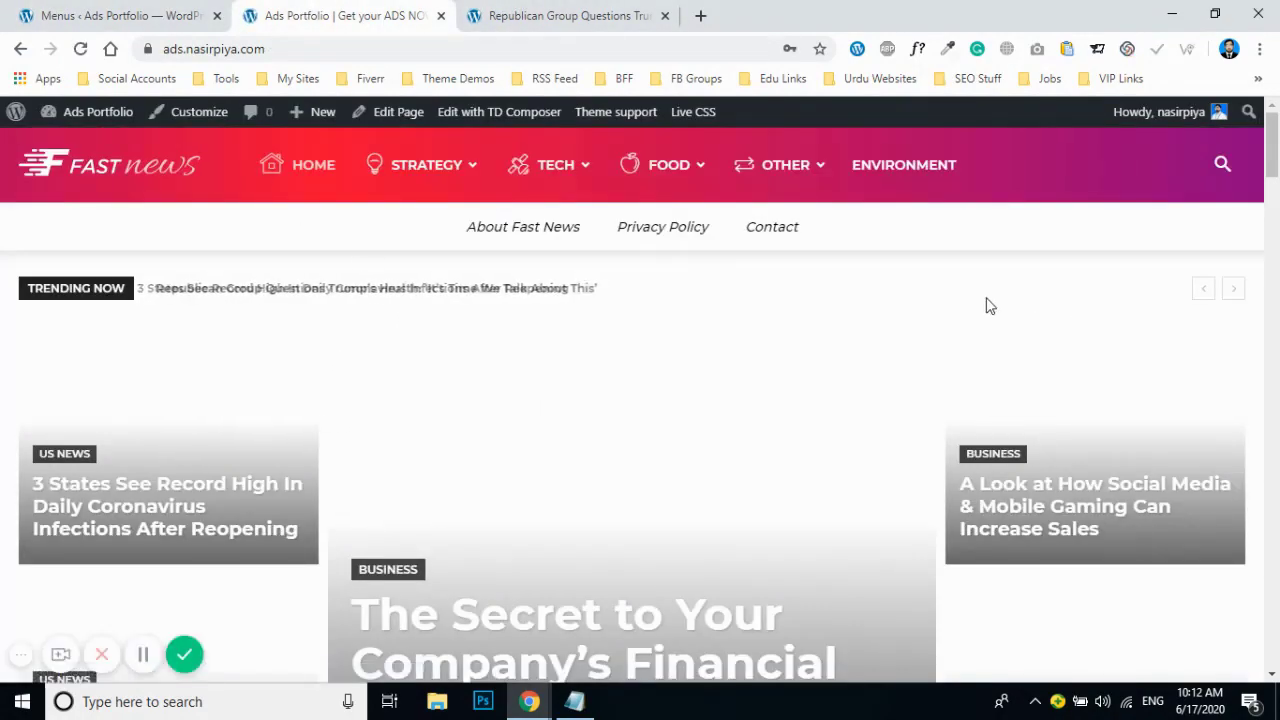
Look through the home page's article blocks, from the trending section down to the footer
scroll(985, 306, down, 3)
scroll(985, 306, down, 7)
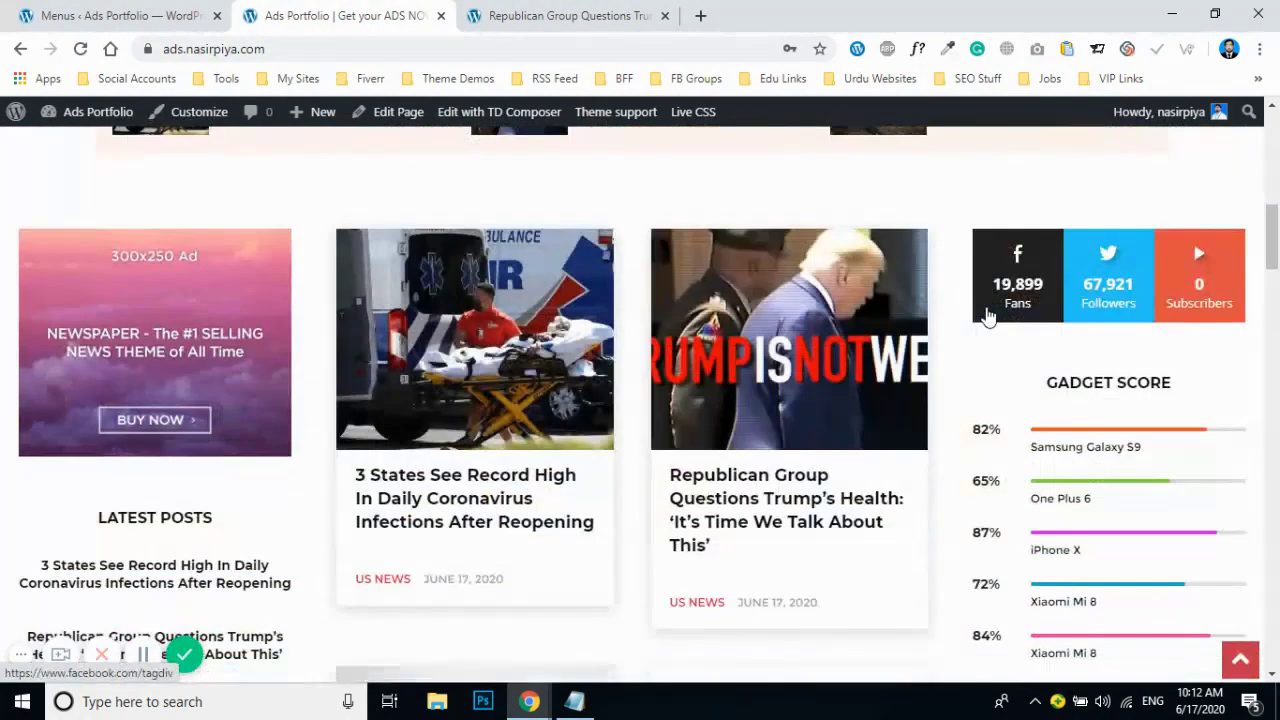
scroll(958, 377, down, 3)
scroll(958, 377, down, 15)
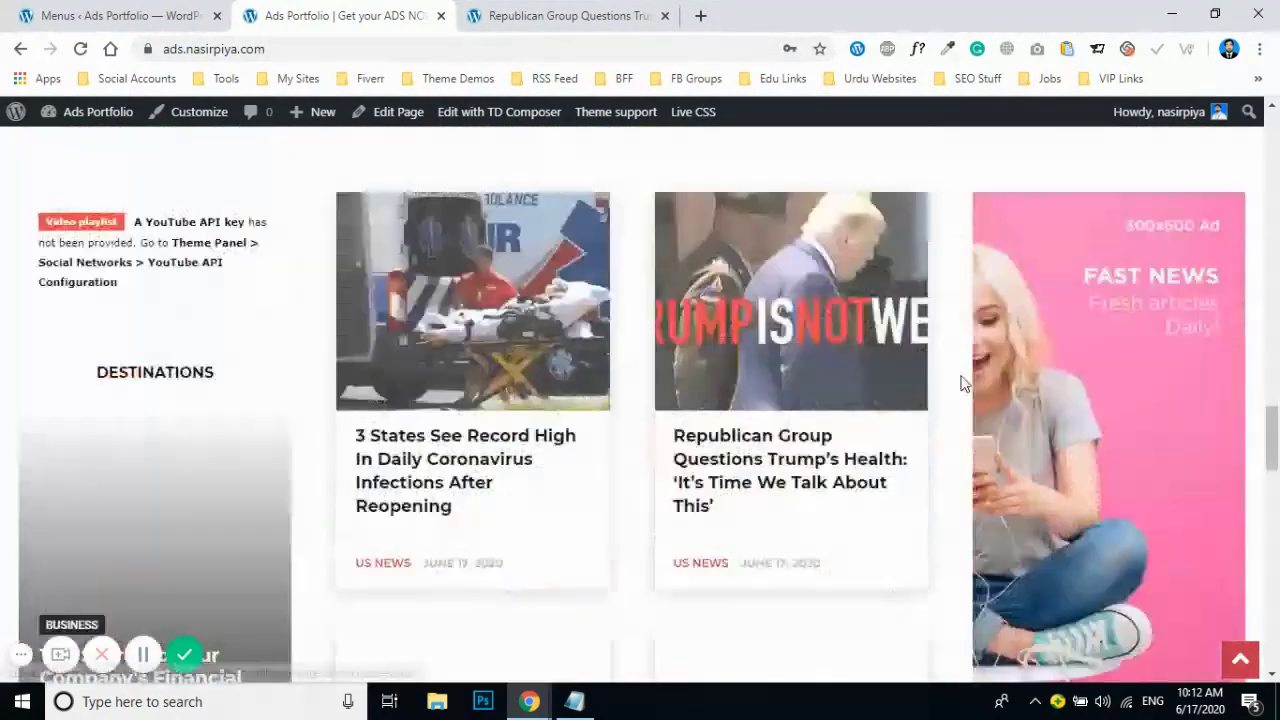
scroll(963, 381, down, 4)
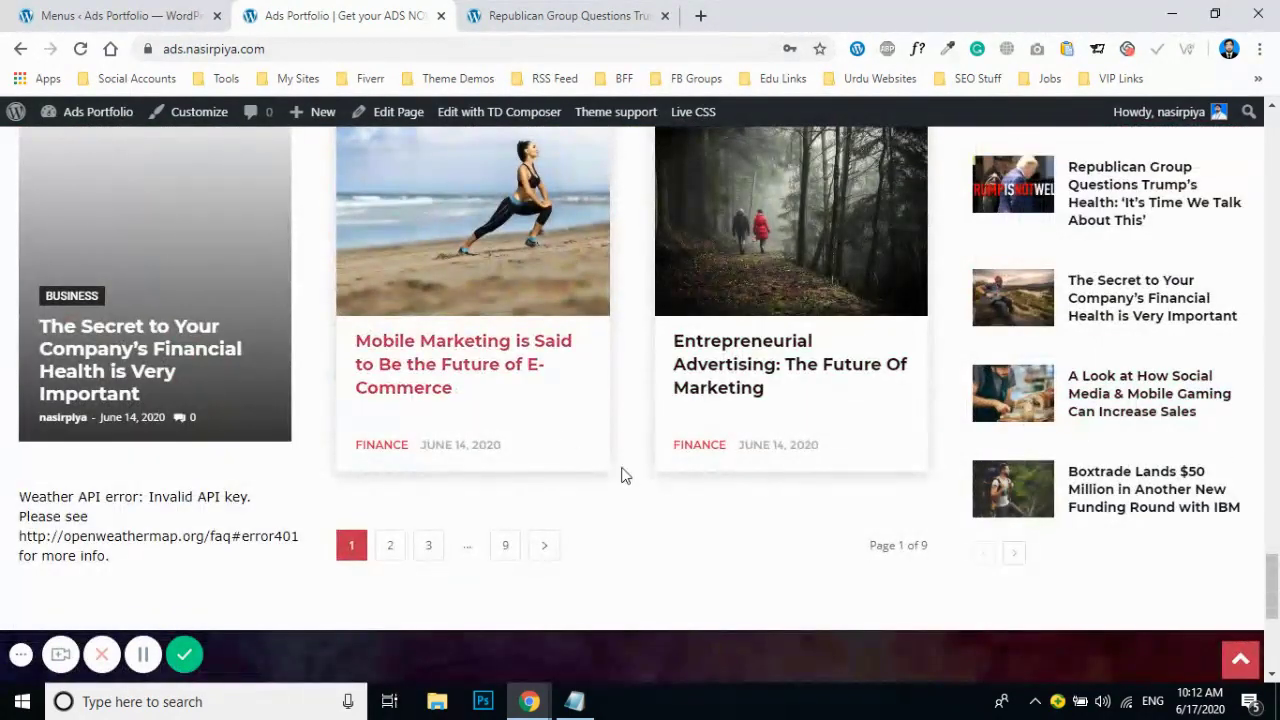
scroll(623, 474, down, 4)
scroll(720, 420, up, 4)
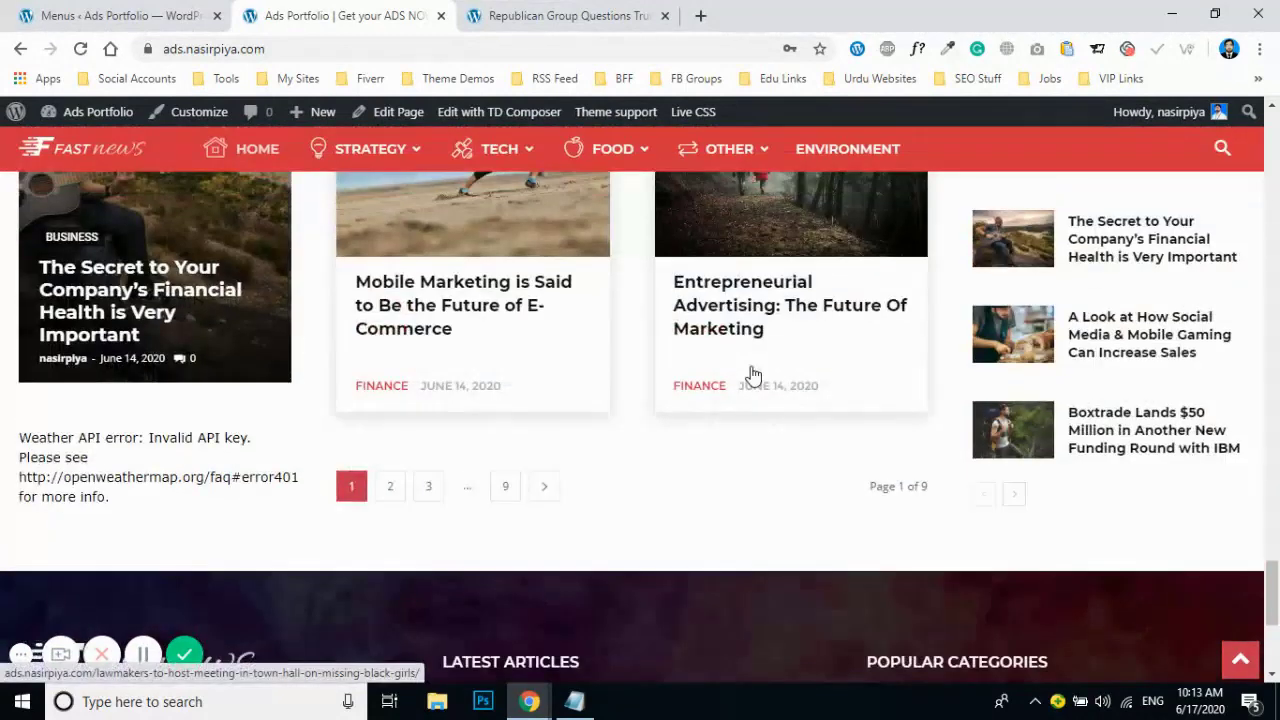
scroll(600, 440, down, 2)
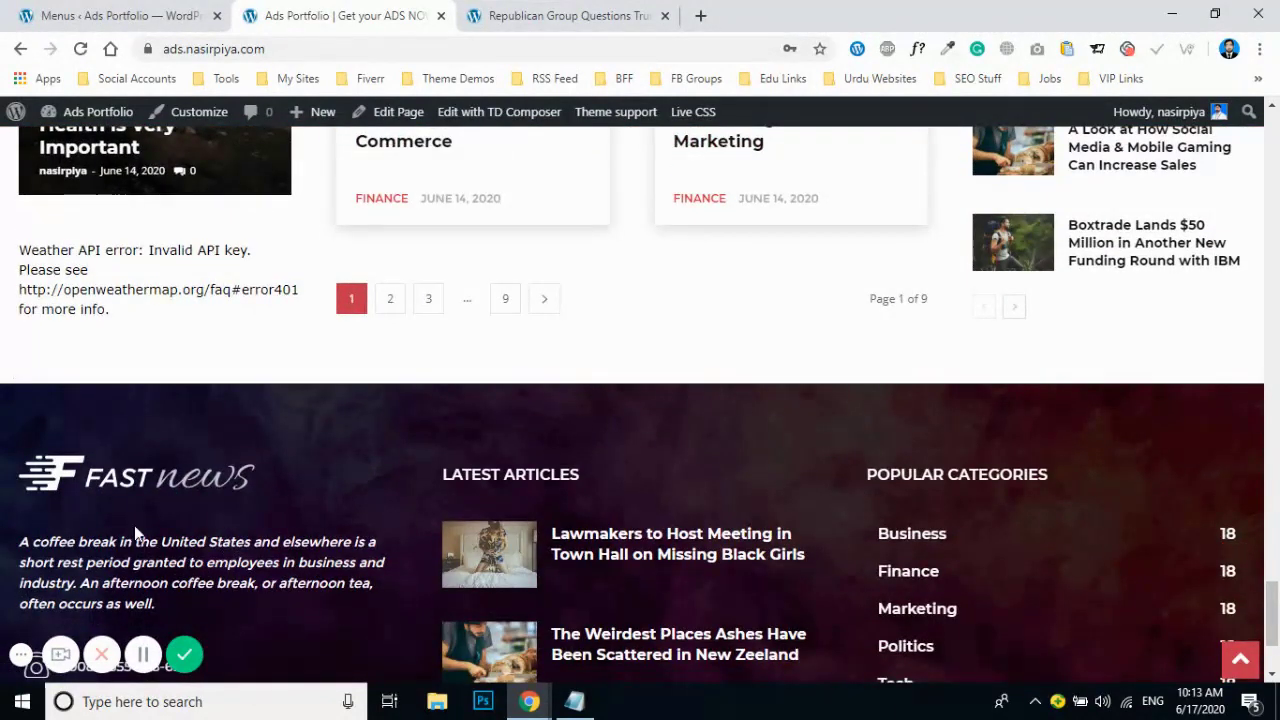